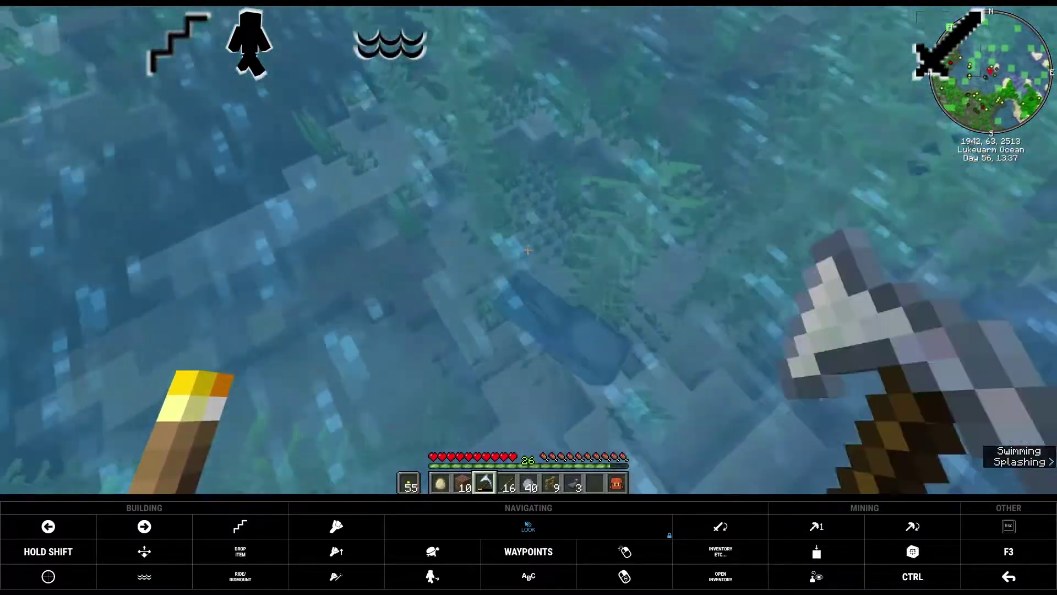
# Sink to the seabed, hit the squid twice, then rise back to the surface.
pyautogui.press('shift')
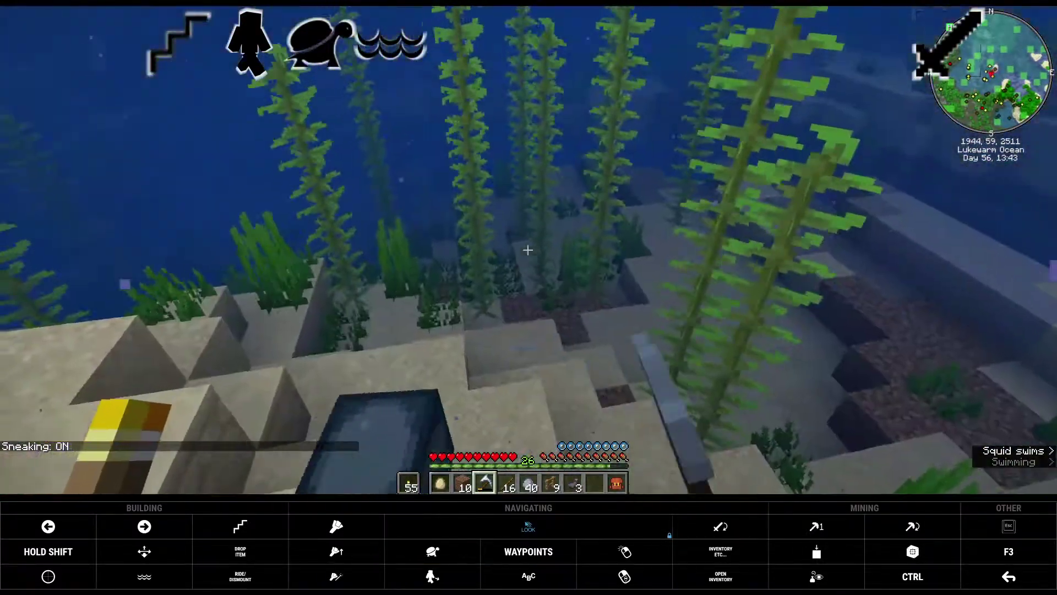
pyautogui.click(527, 250)
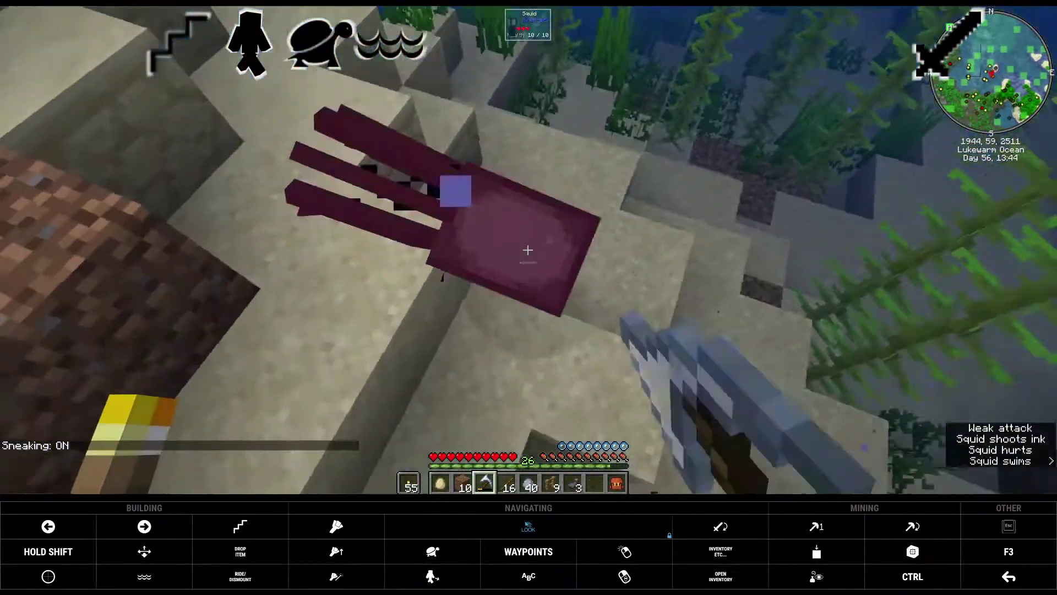
pyautogui.click(527, 249)
pyautogui.press('shift')
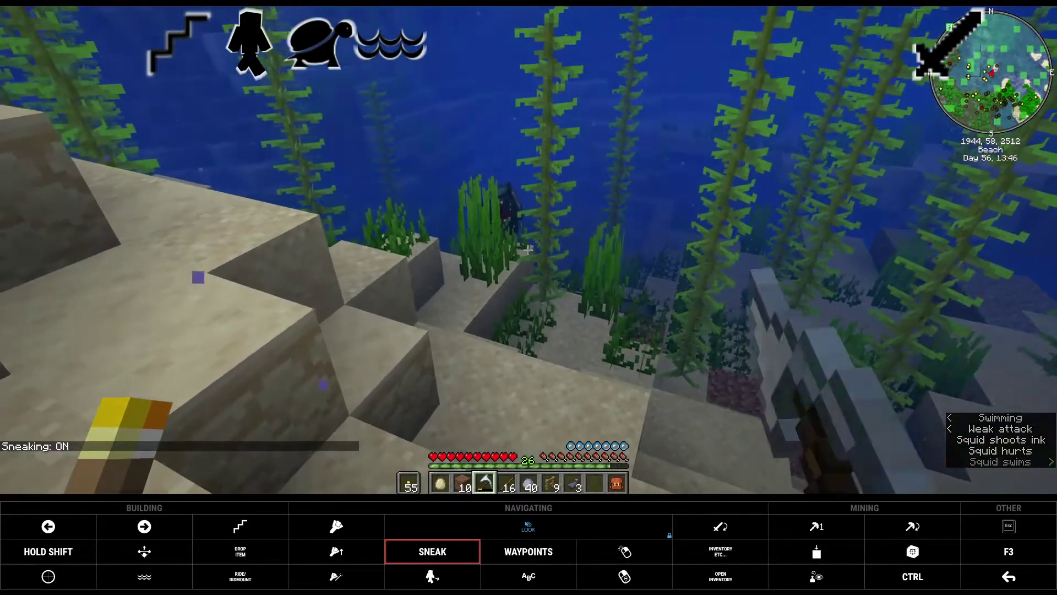
pyautogui.press('shift')
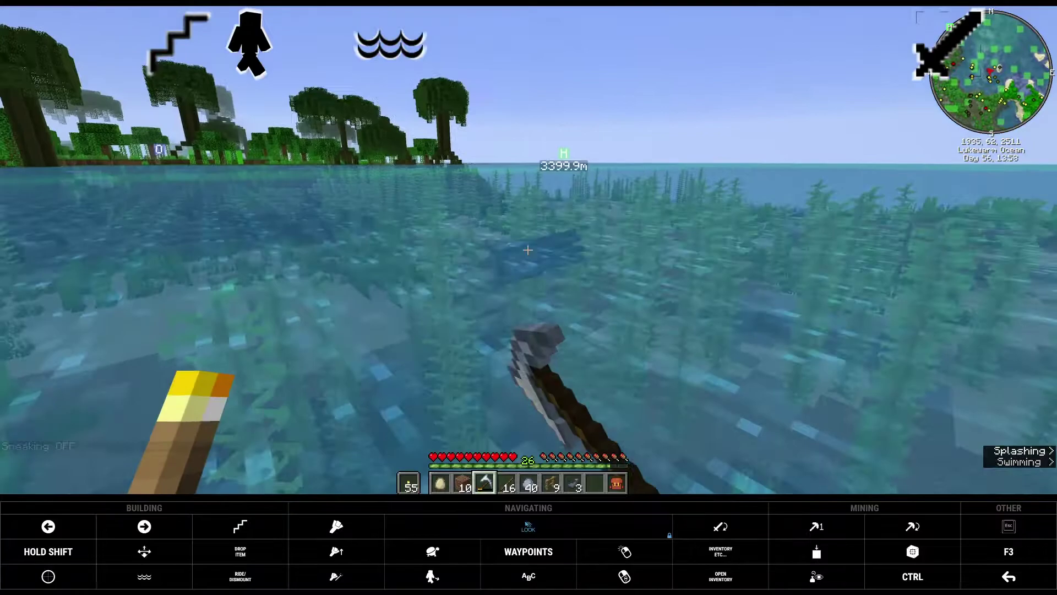
# Repeatedly strike the squid below while following it through the water.
pyautogui.click(528, 249)
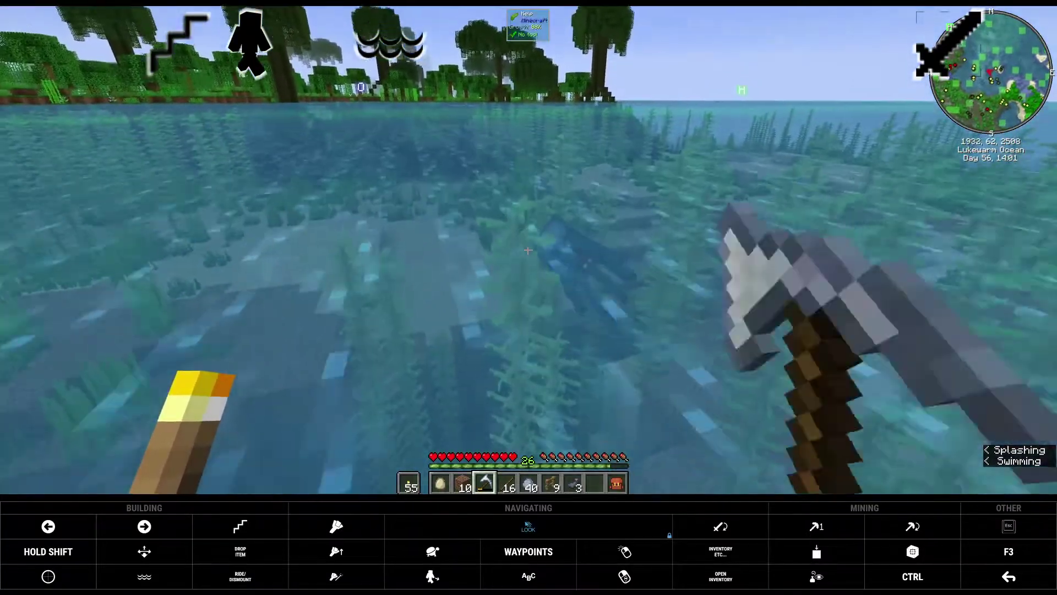
pyautogui.click(527, 249)
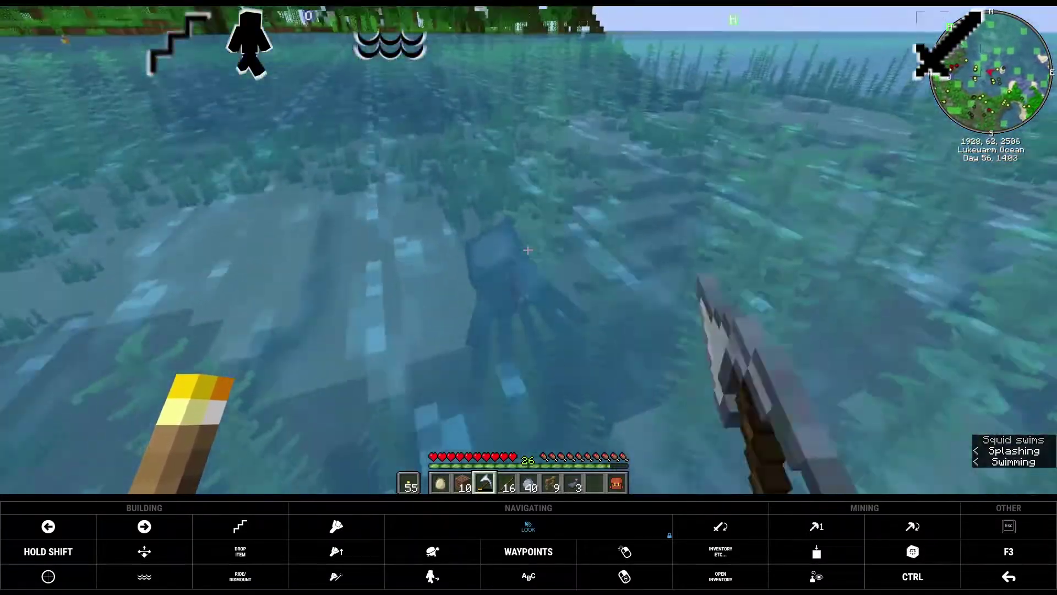
pyautogui.click(528, 249)
pyautogui.click(528, 250)
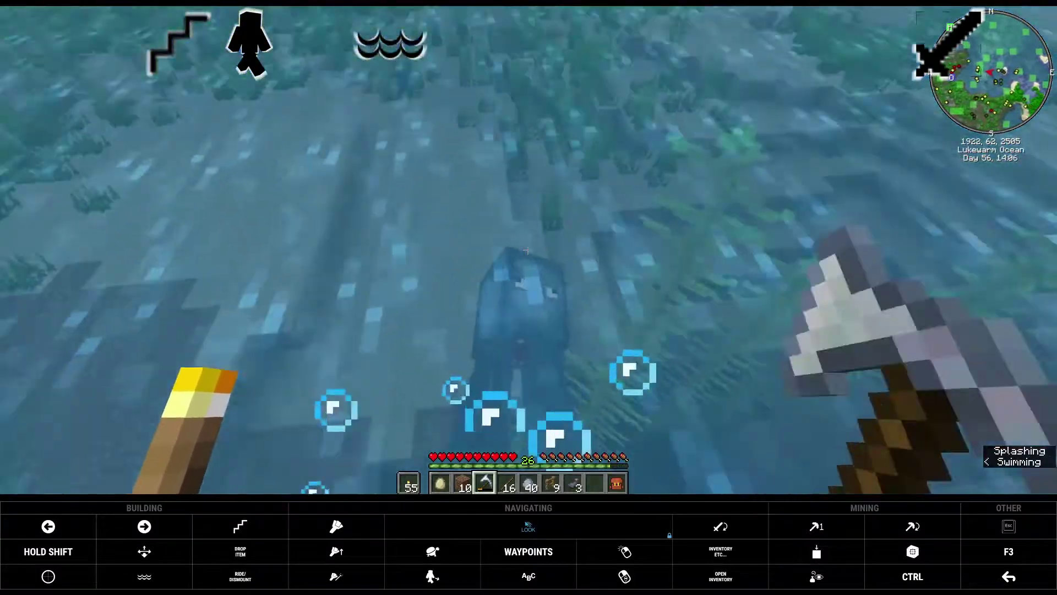
pyautogui.click(528, 250)
pyautogui.click(527, 249)
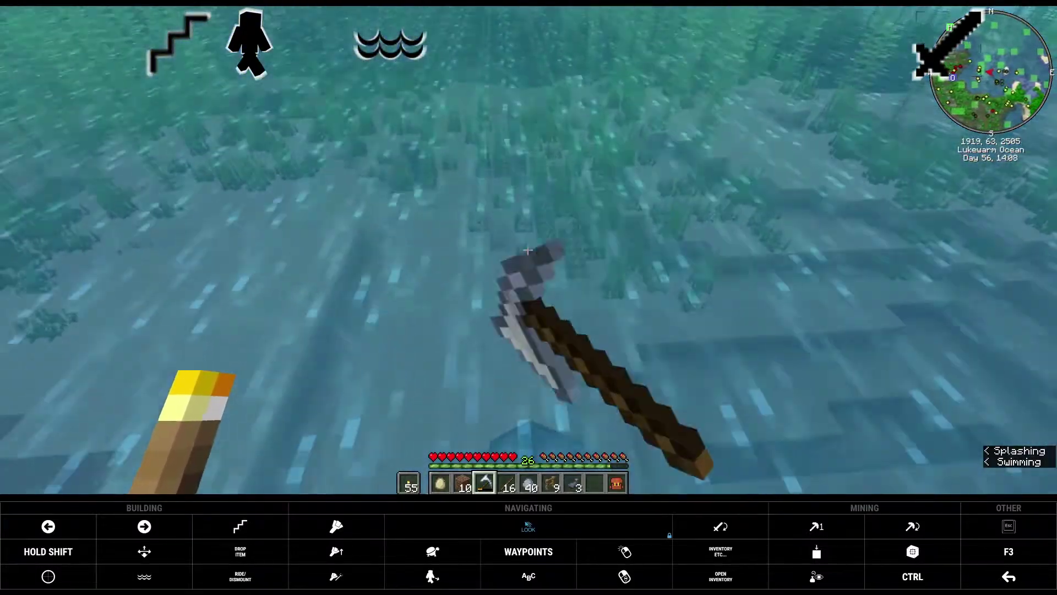
pyautogui.click(528, 250)
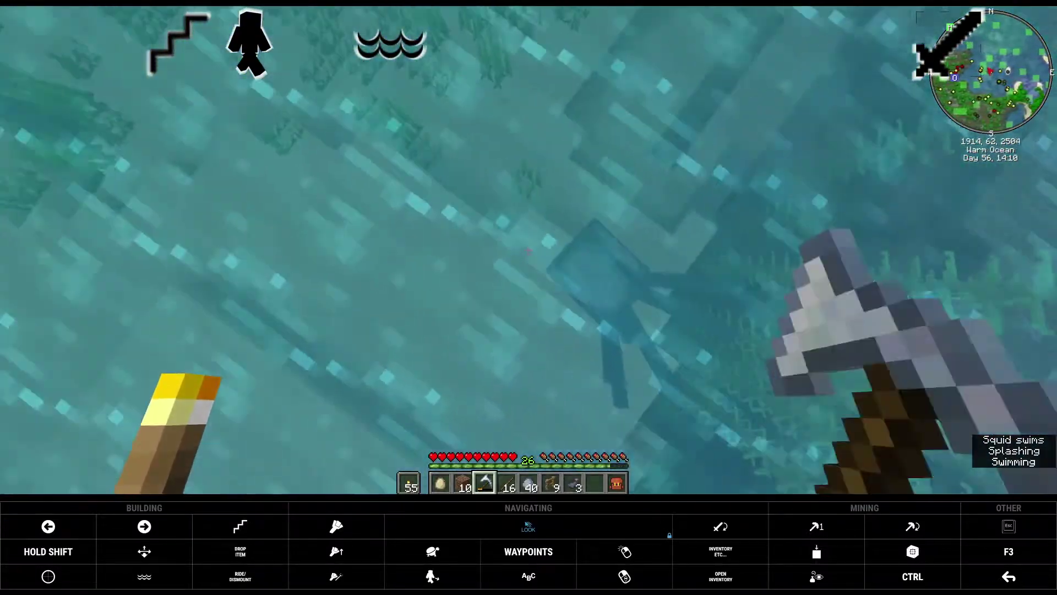
pyautogui.click(528, 250)
pyautogui.click(528, 250)
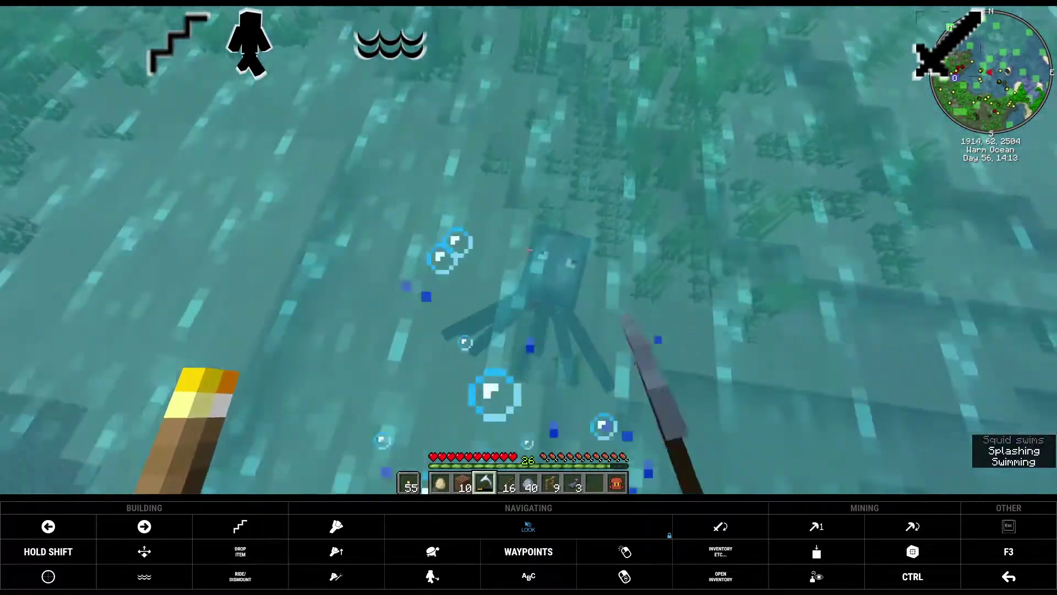
# Dive to the seabed and hit the squid twice more, then stop swimming and sneaking.
pyautogui.press('shift')
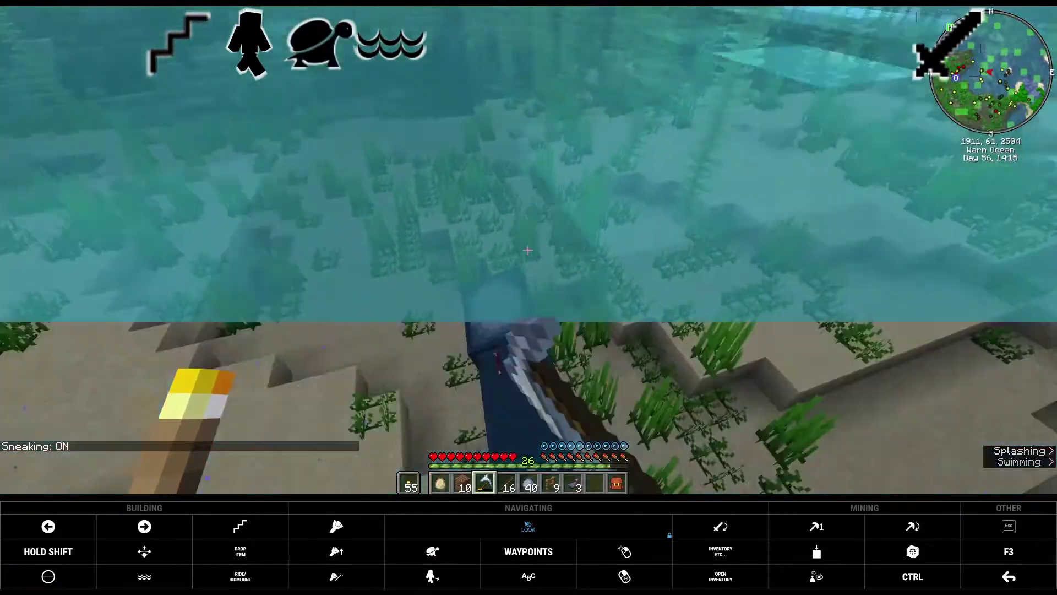
pyautogui.click(527, 250)
pyautogui.click(528, 249)
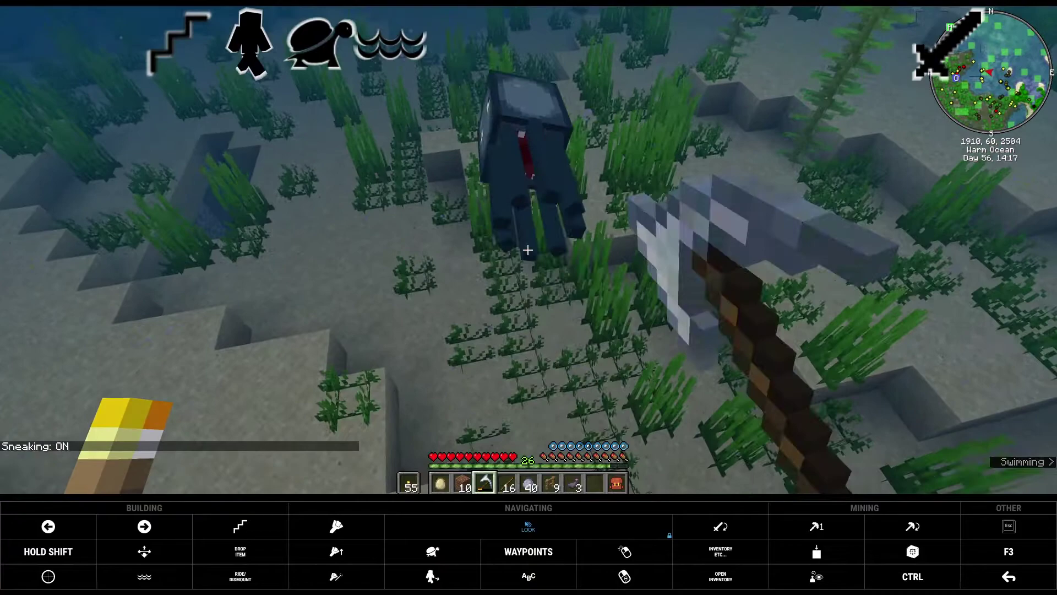
pyautogui.click(144, 576)
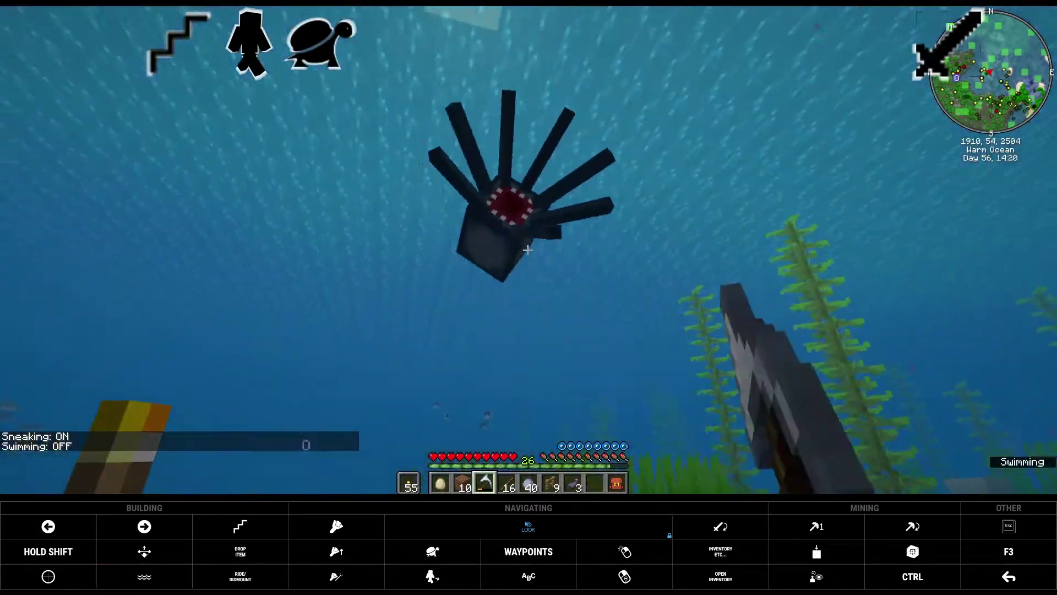
pyautogui.press('shift')
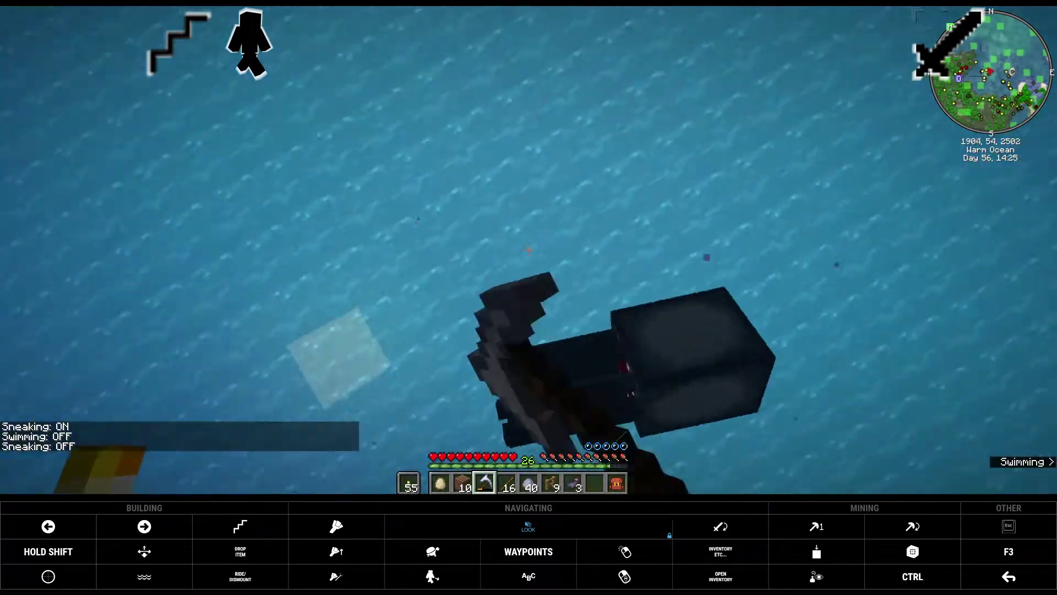
# Hit the squid until it inks, then swim up and face the island shore.
pyautogui.click(528, 250)
pyautogui.click(528, 249)
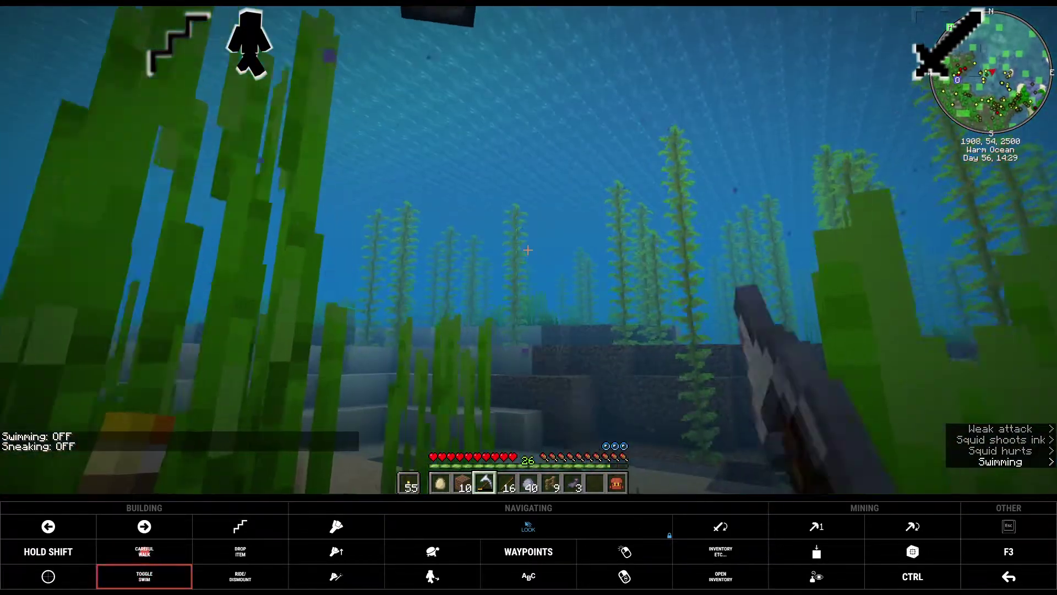
pyautogui.click(144, 576)
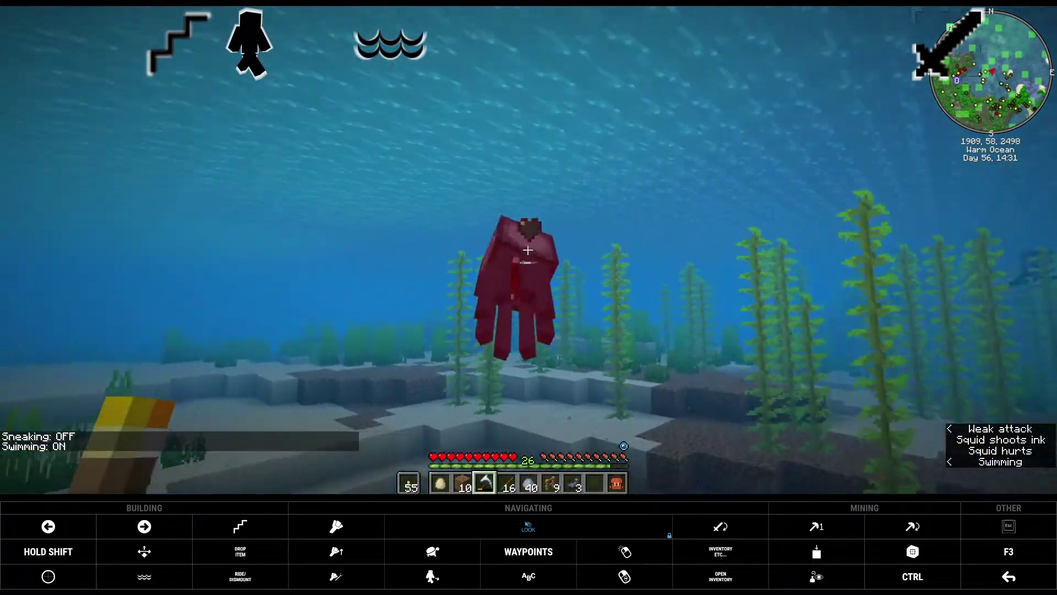
pyautogui.click(528, 250)
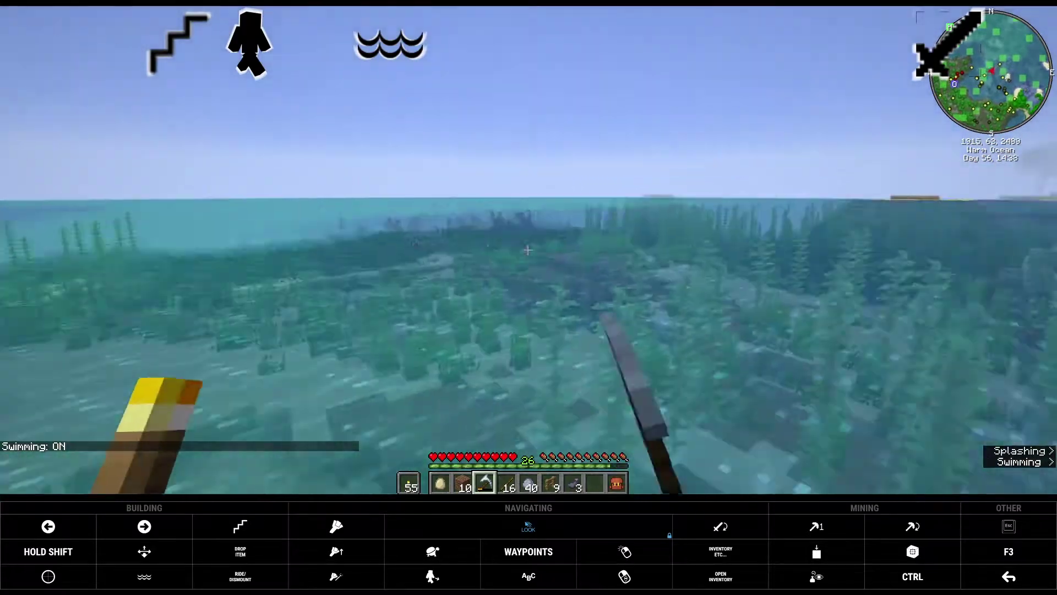
pyautogui.click(527, 249)
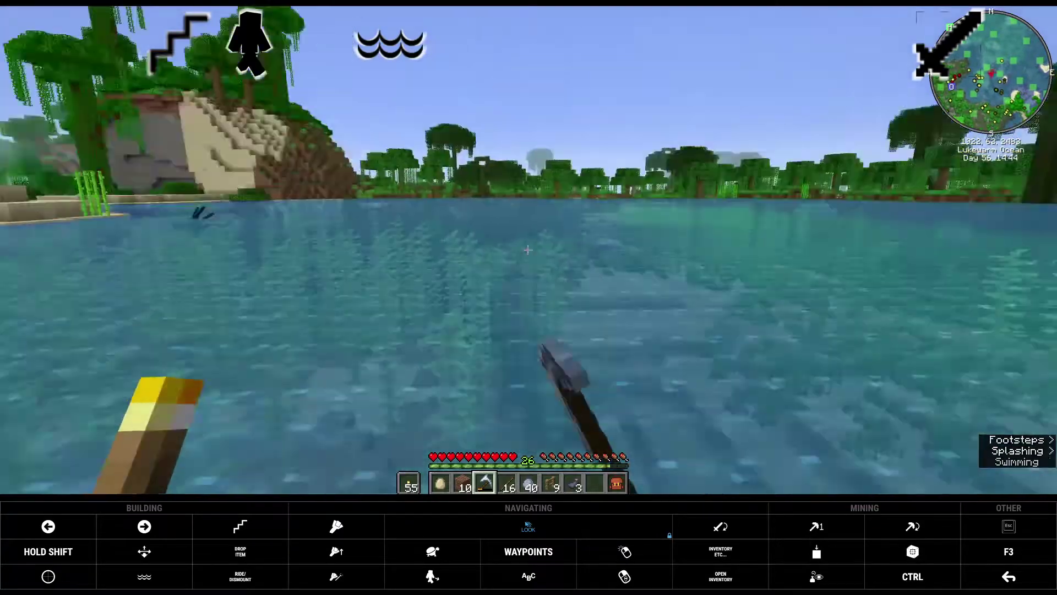
# Turn to face the sandstone ruin and the jungle island.
pyautogui.click(528, 250)
pyautogui.click(528, 250)
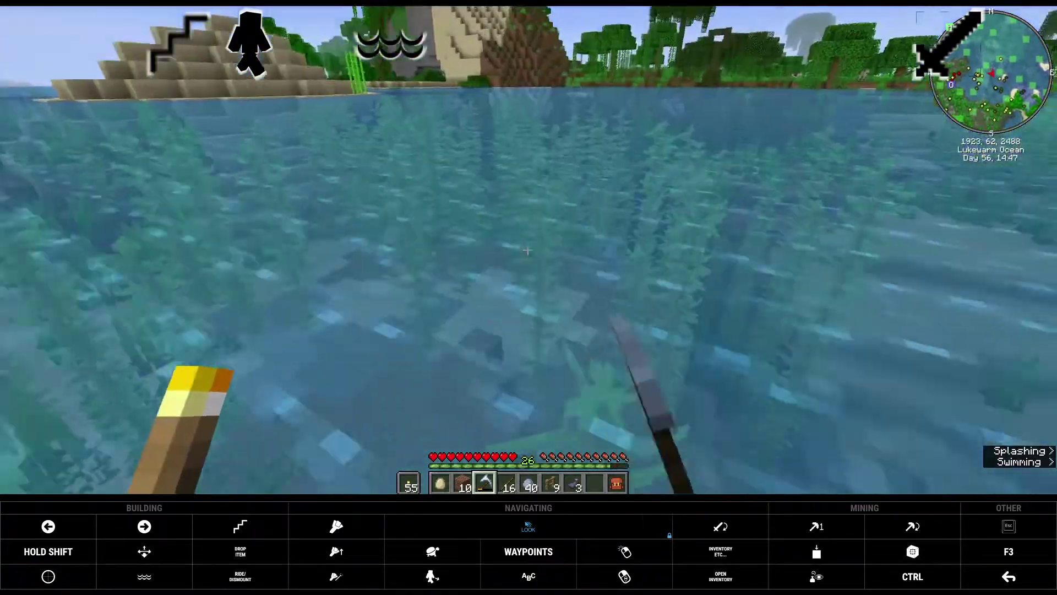
pyautogui.click(527, 249)
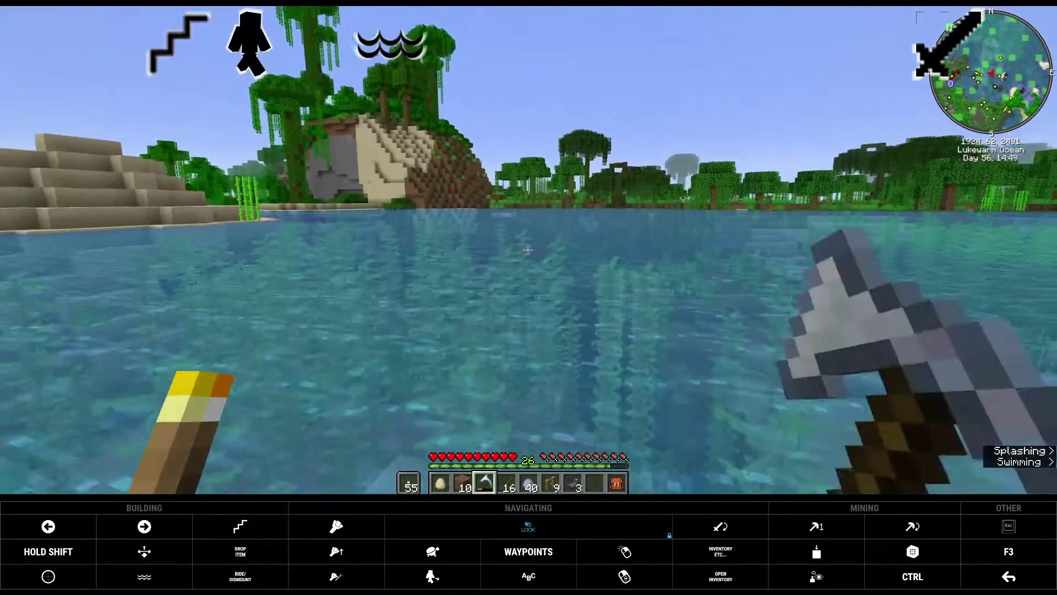
pyautogui.click(527, 250)
pyautogui.click(527, 249)
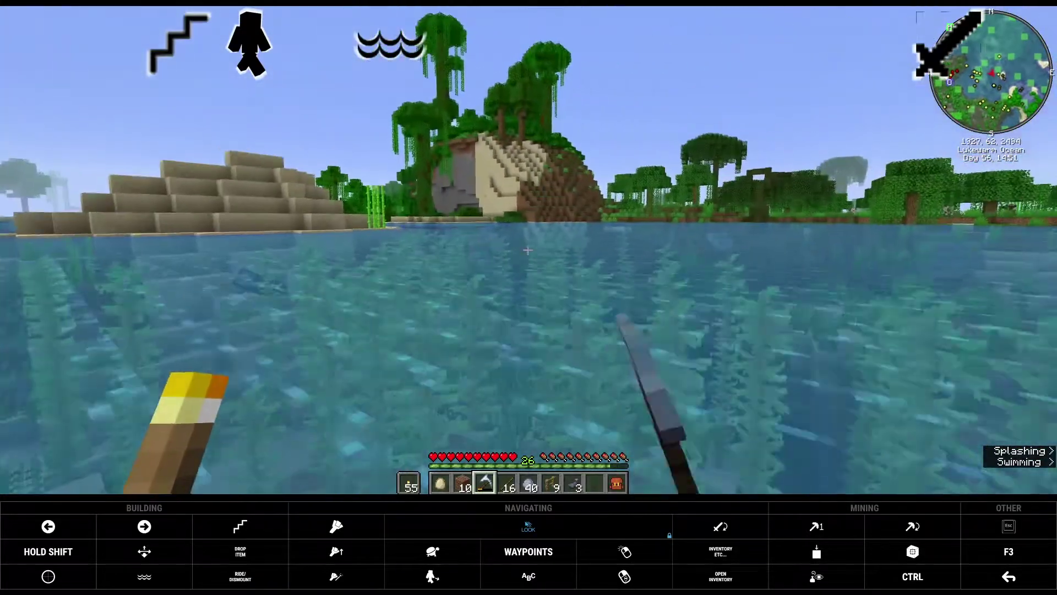
pyautogui.click(527, 249)
pyautogui.click(527, 249)
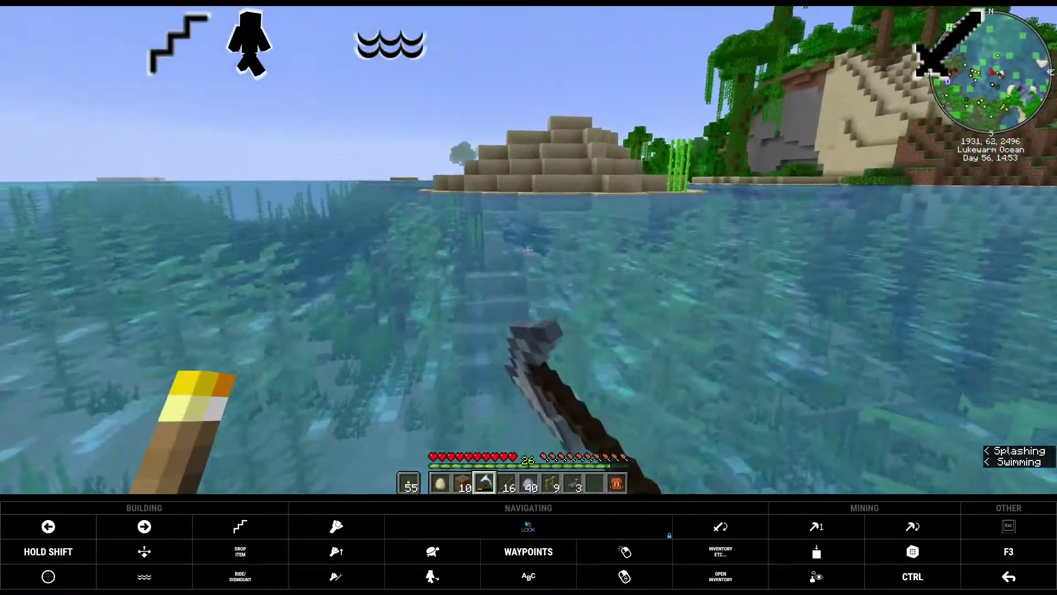
# Swim to the sandstone ruin and dive toward the seabed.
pyautogui.click(528, 250)
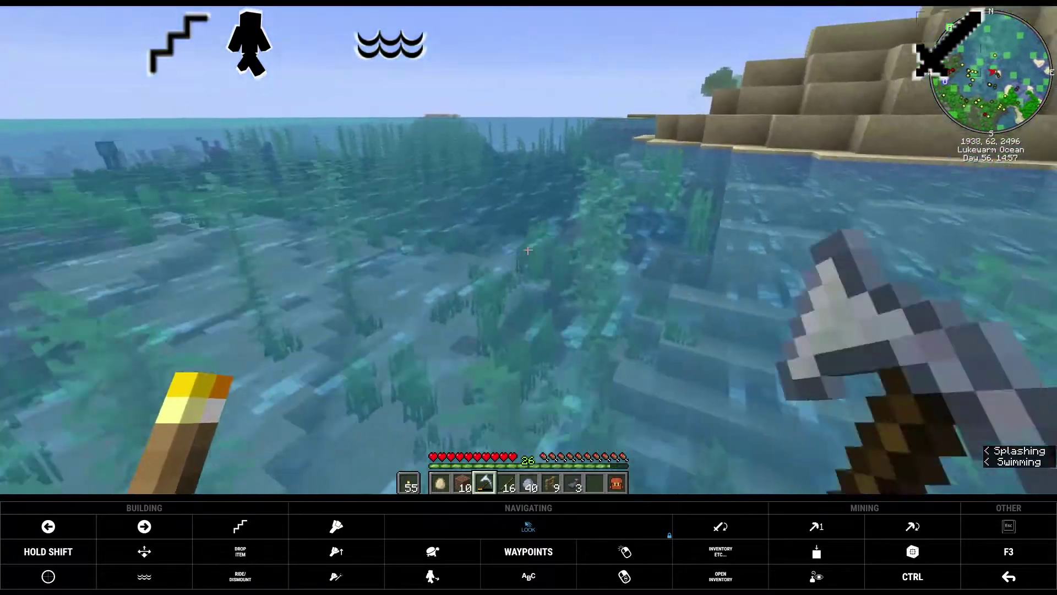
pyautogui.click(528, 250)
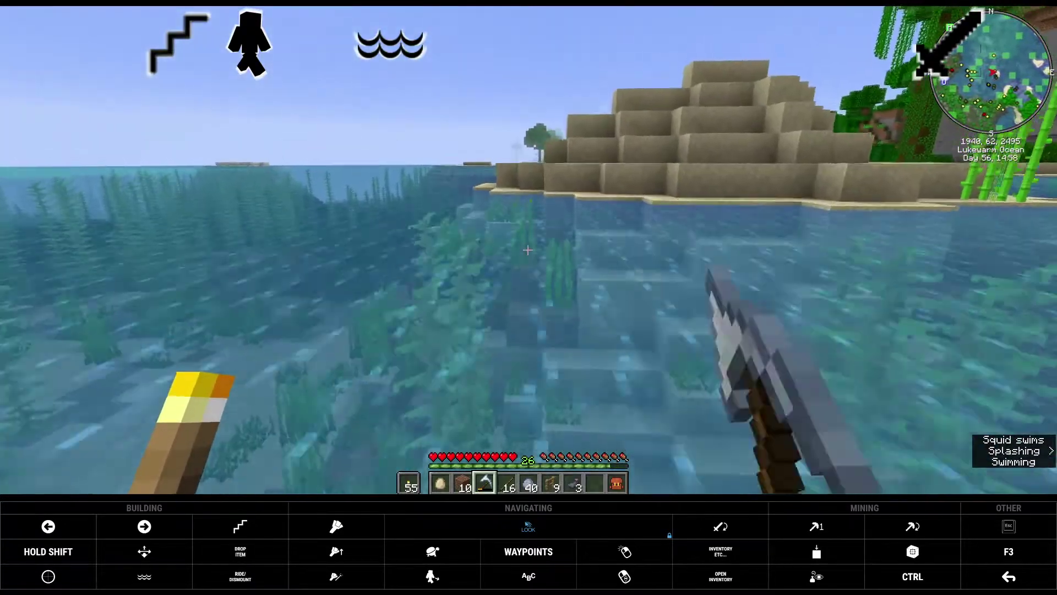
pyautogui.click(527, 249)
pyautogui.click(528, 249)
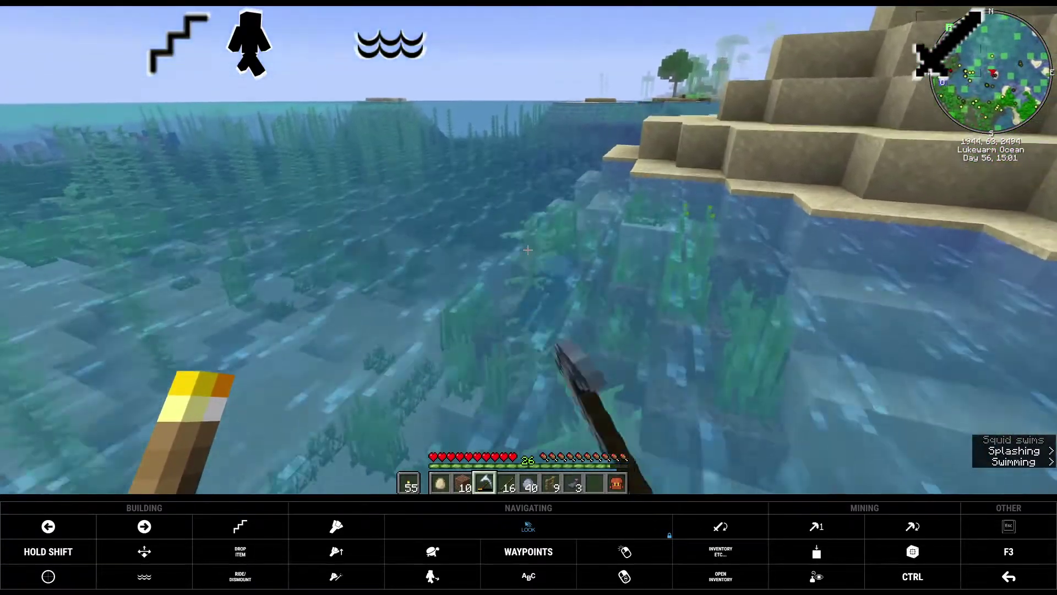
pyautogui.click(528, 250)
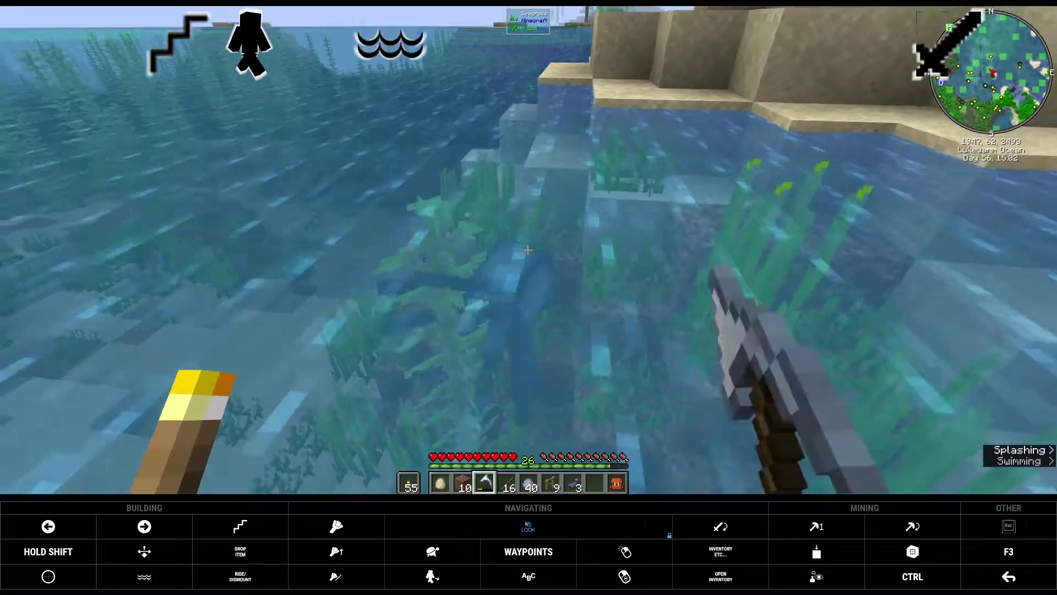
pyautogui.click(528, 250)
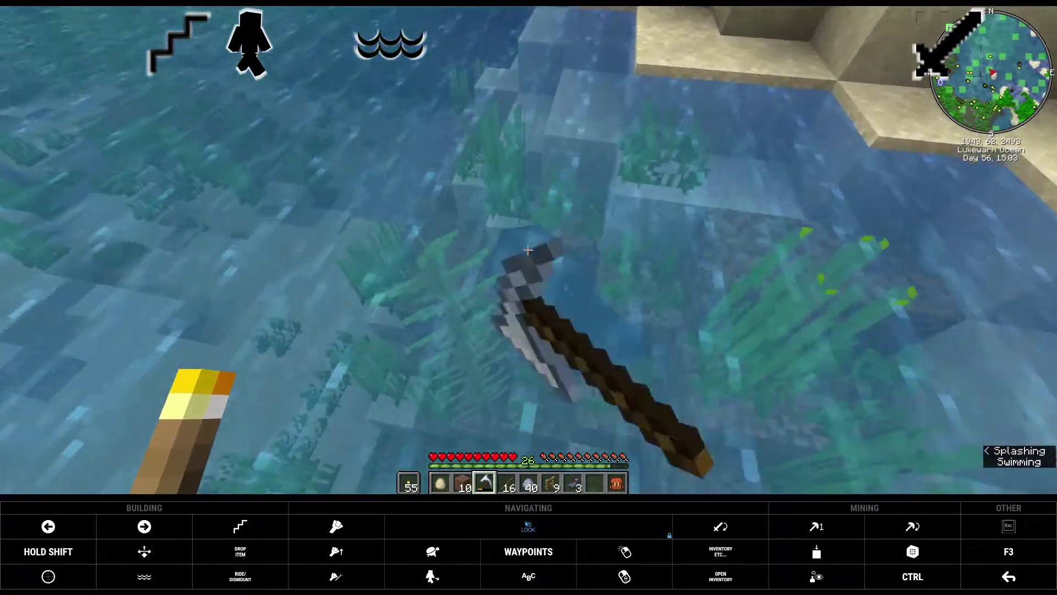
# Kill the squid near the shore with repeated hits, following it down.
pyautogui.click(528, 249)
pyautogui.click(528, 250)
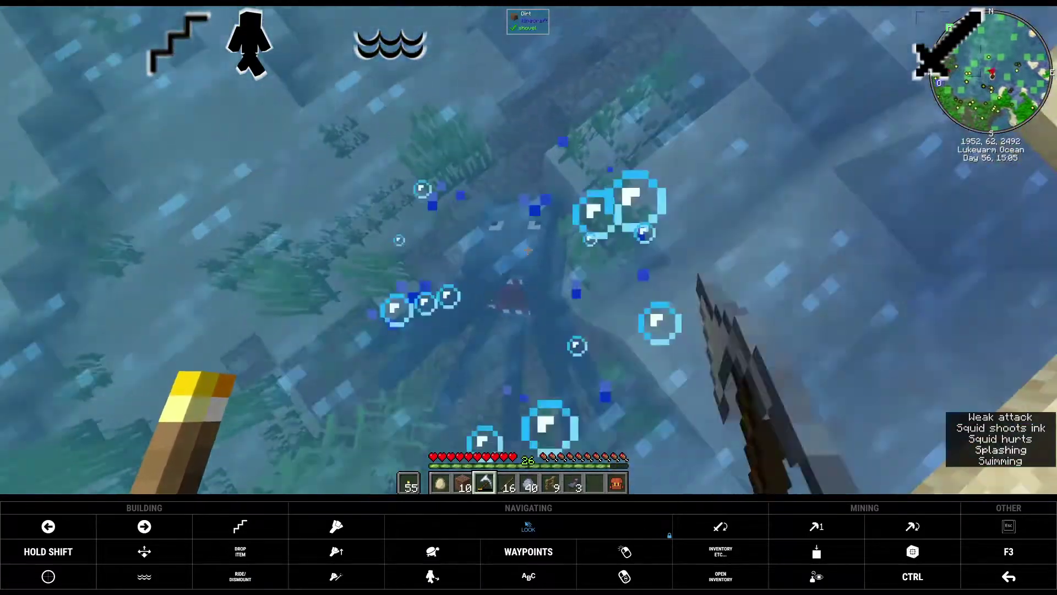
pyautogui.click(527, 250)
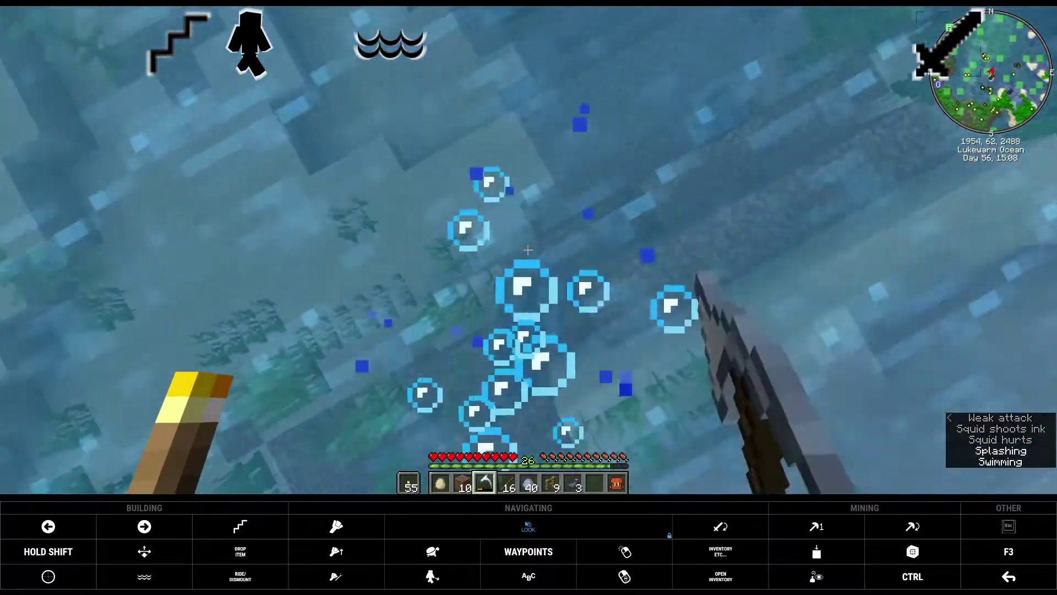
pyautogui.click(528, 249)
pyautogui.click(528, 250)
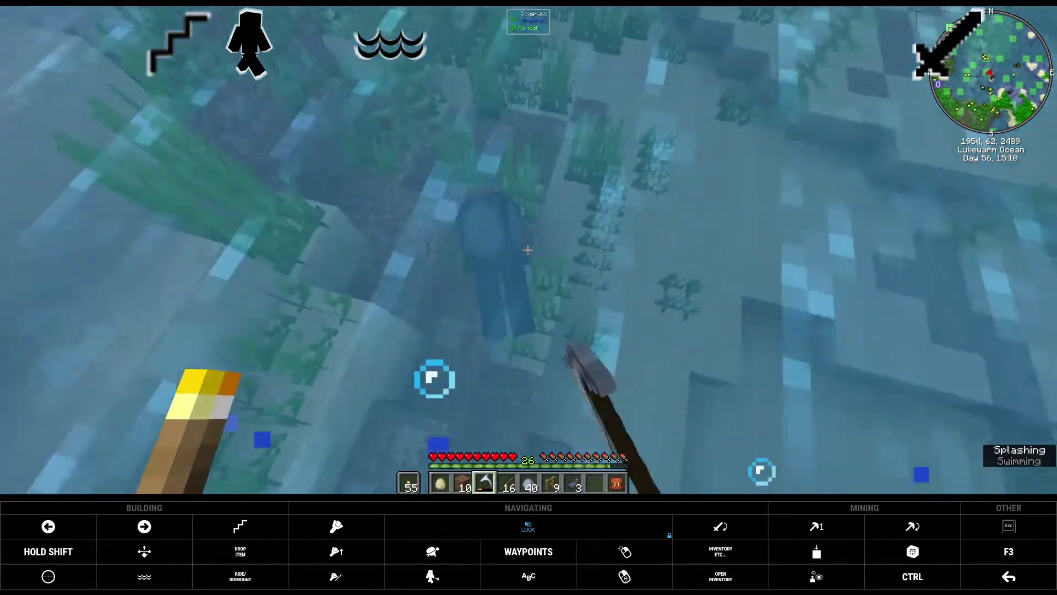
pyautogui.click(528, 250)
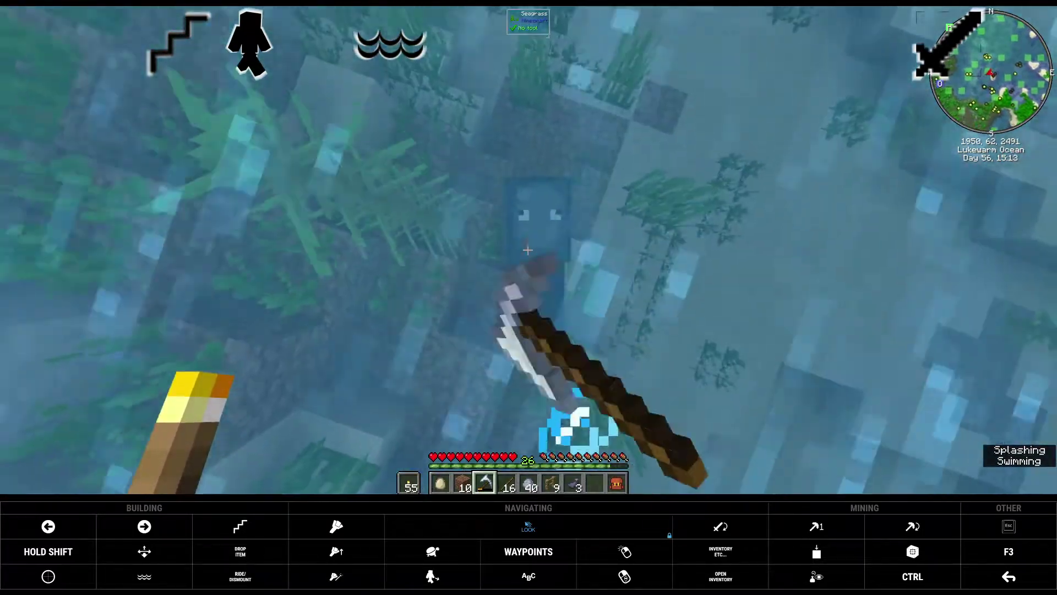
pyautogui.click(528, 250)
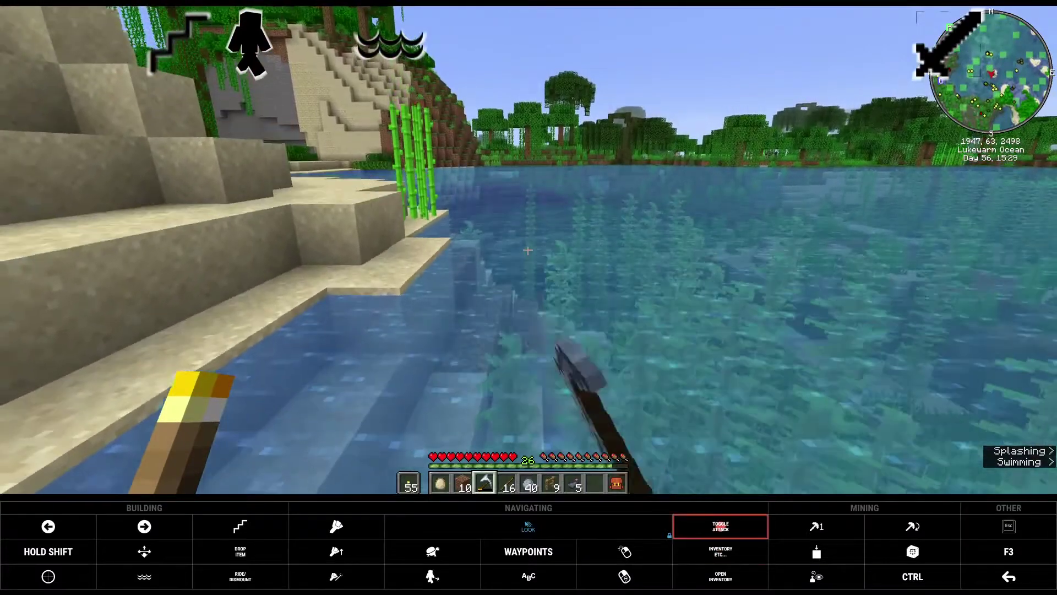
# Turn off the continuous attacking.
pyautogui.click(720, 526)
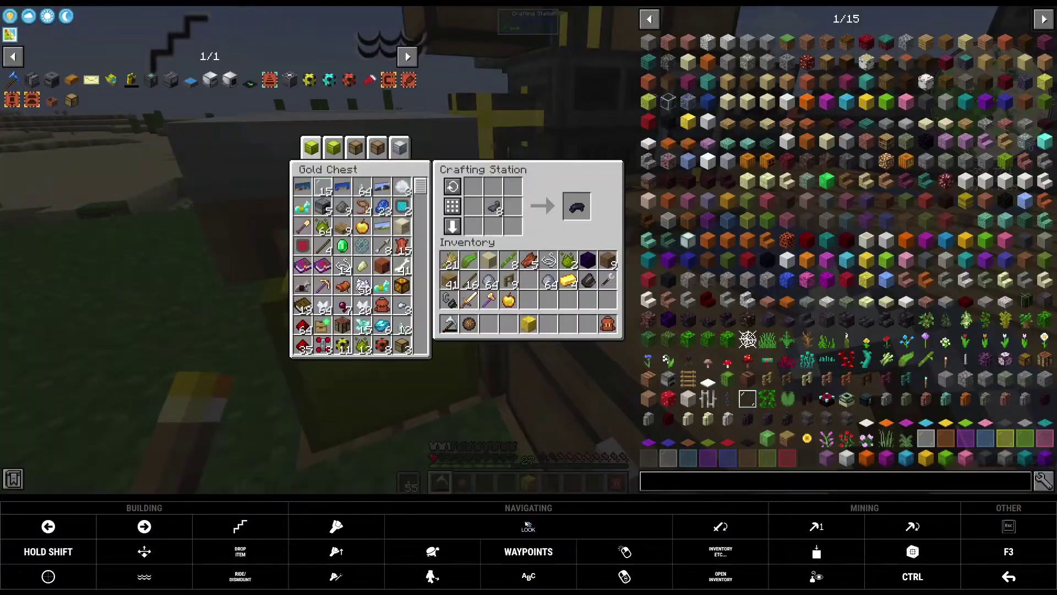
# Take the crafted black dye, store the leftover ink sacs, and pick up the gold block.
pyautogui.click(576, 207)
pyautogui.keyDown('shift'); pyautogui.click(493, 207); pyautogui.keyUp('shift')
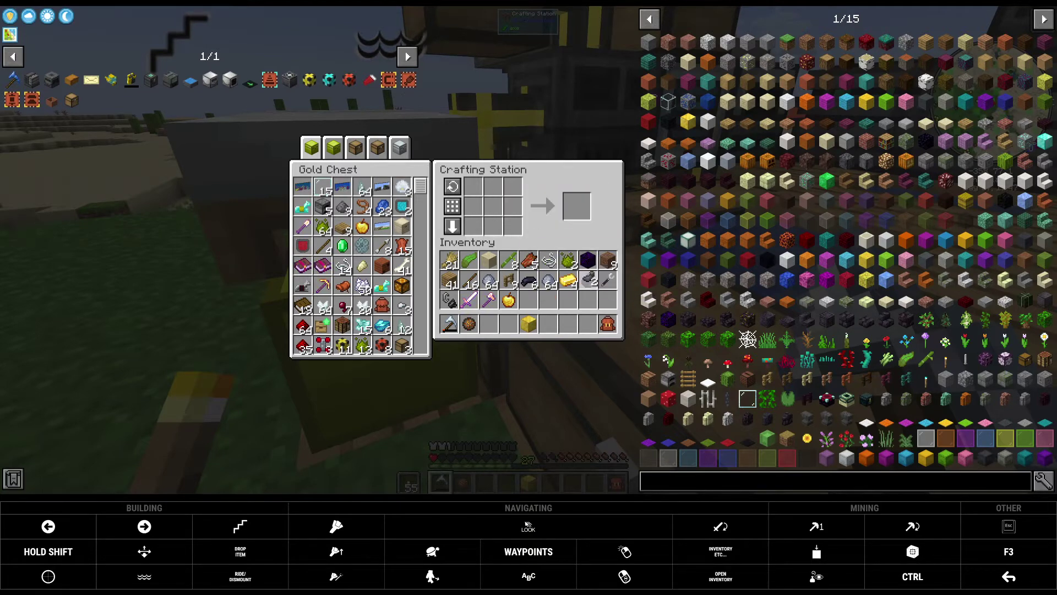
pyautogui.click(531, 303)
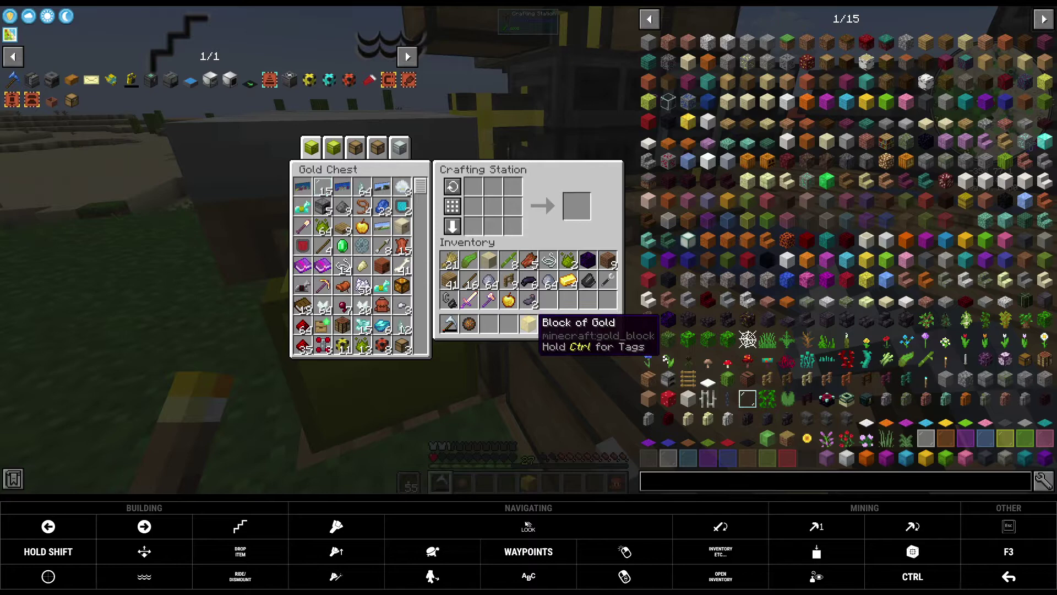
pyautogui.click(527, 325)
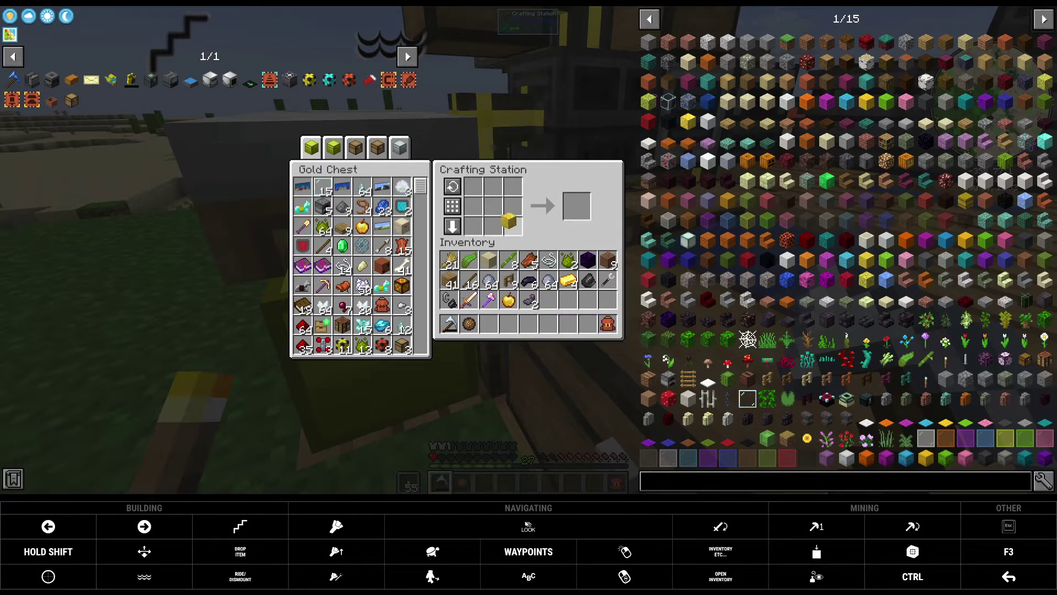
# Break the gold block into 9 gold ingots and add them to the existing stack.
pyautogui.click(514, 207)
pyautogui.click(577, 205)
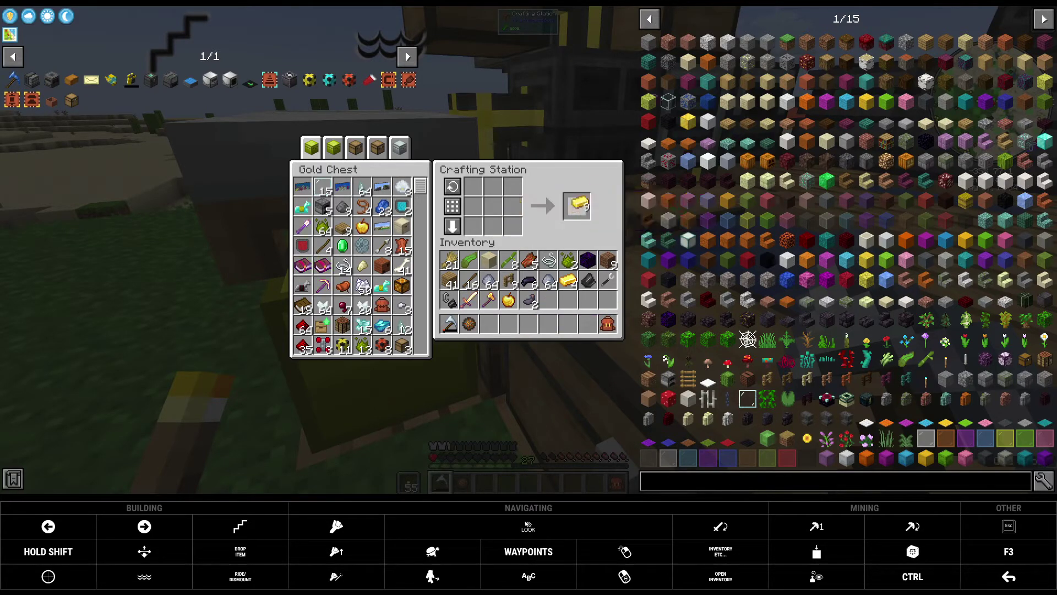
pyautogui.click(568, 281)
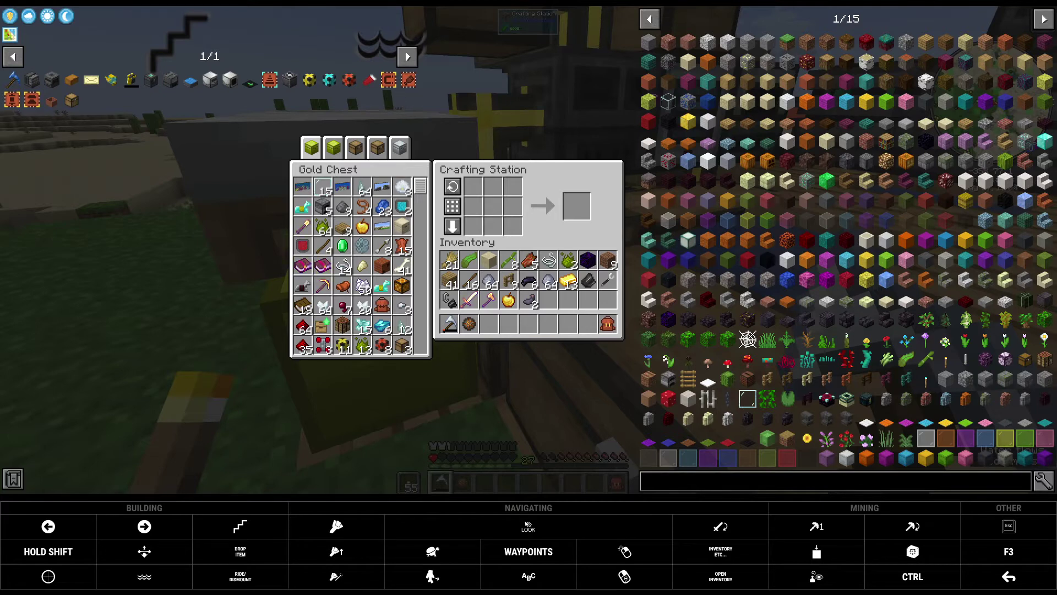
# Transfer and craft the plate recipe from JEI, then fill the grid with the Vector Plate recipe.
pyautogui.click(248, 79)
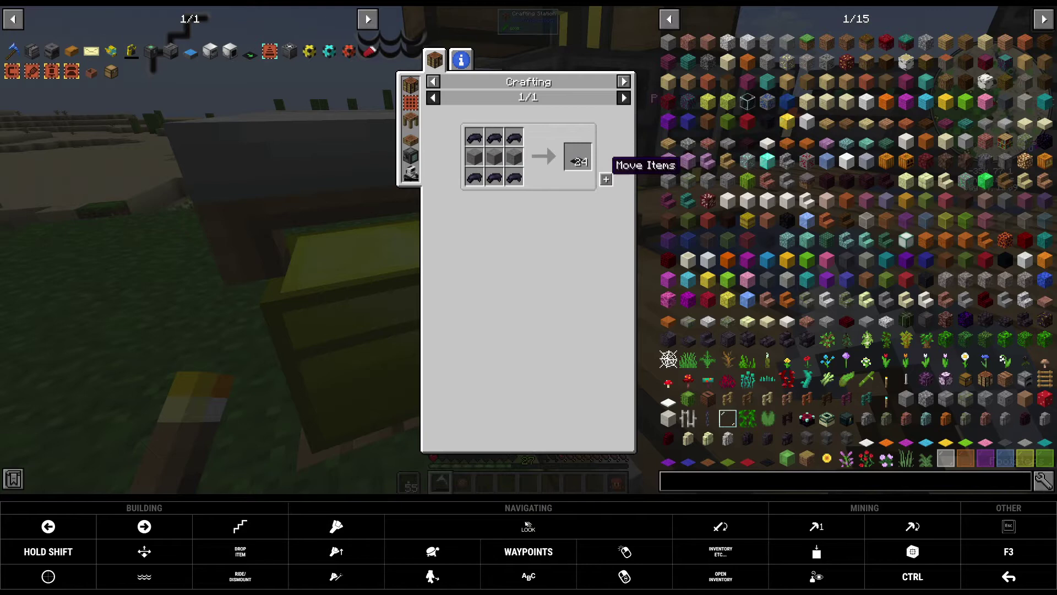
pyautogui.click(606, 178)
pyautogui.keyDown('shift'); pyautogui.click(577, 206); pyautogui.keyUp('shift')
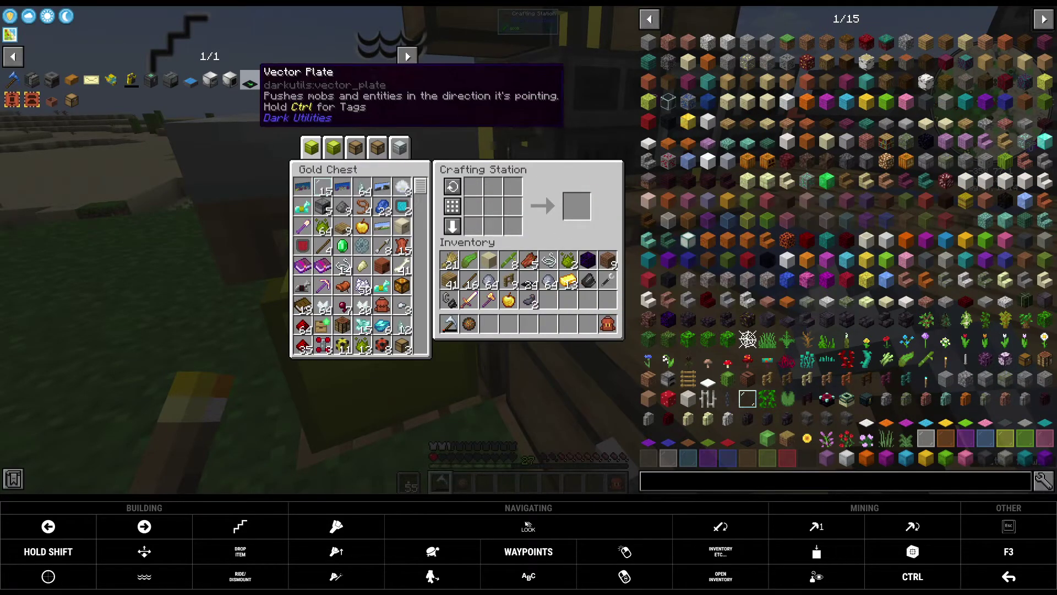
pyautogui.click(250, 79)
pyautogui.click(606, 178)
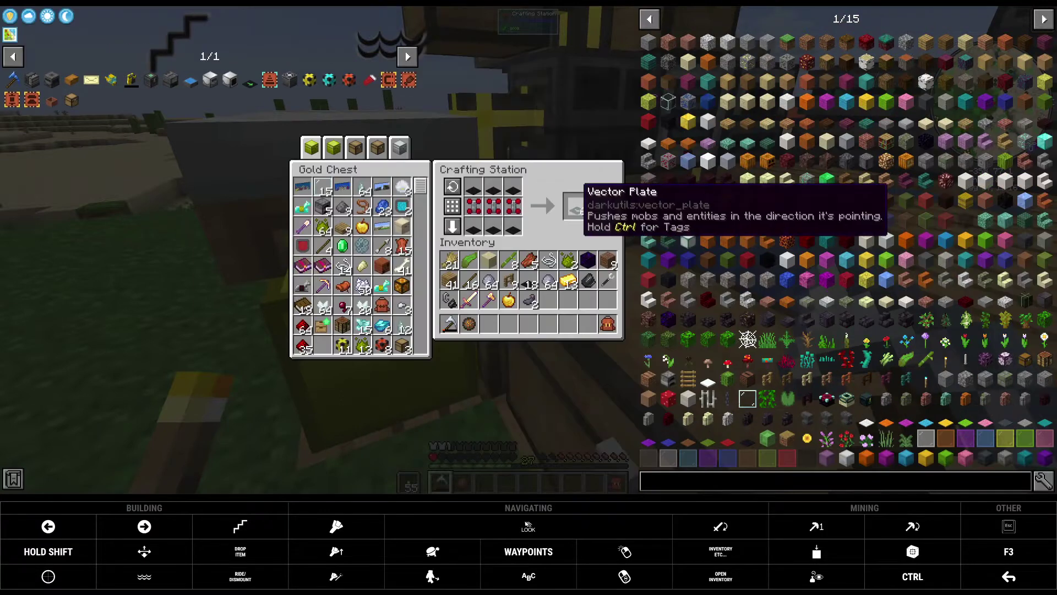
# Take the Vector Plate and browse the Parcel, Cardboard and Paper recipes in JEI.
pyautogui.click(577, 206)
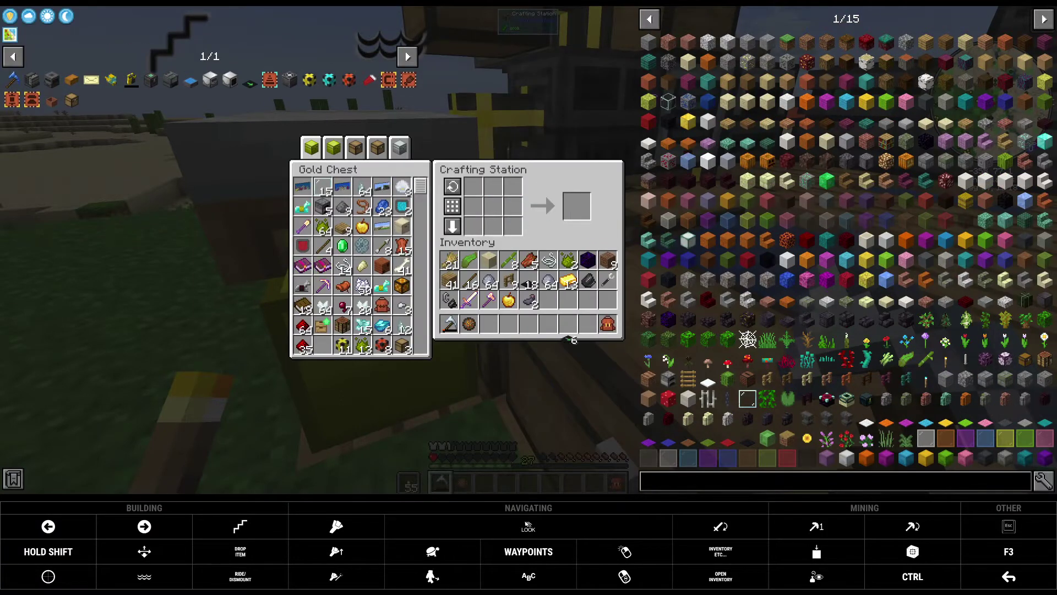
pyautogui.click(549, 301)
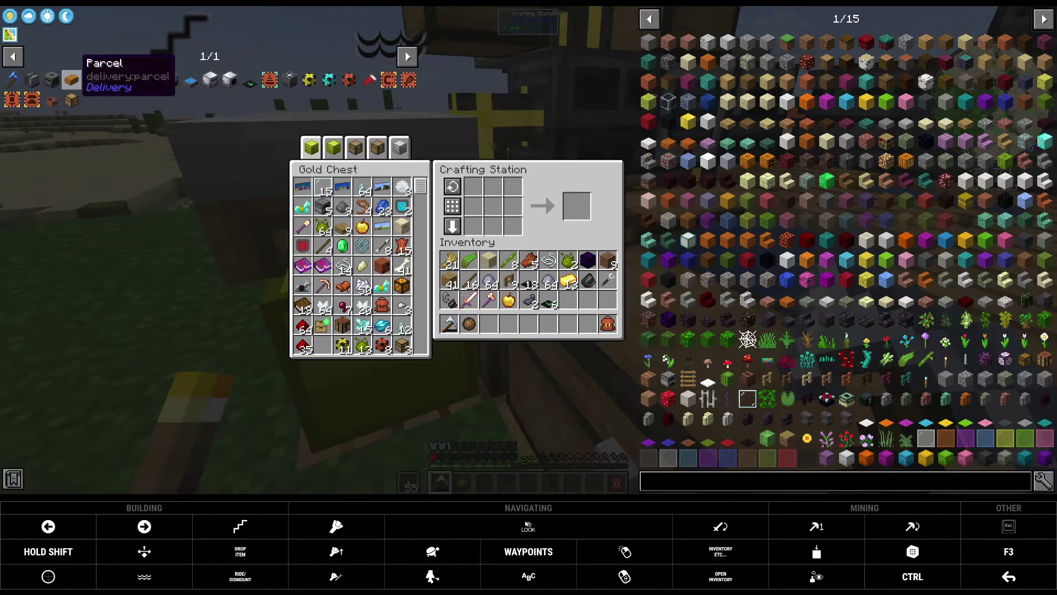
pyautogui.click(91, 79)
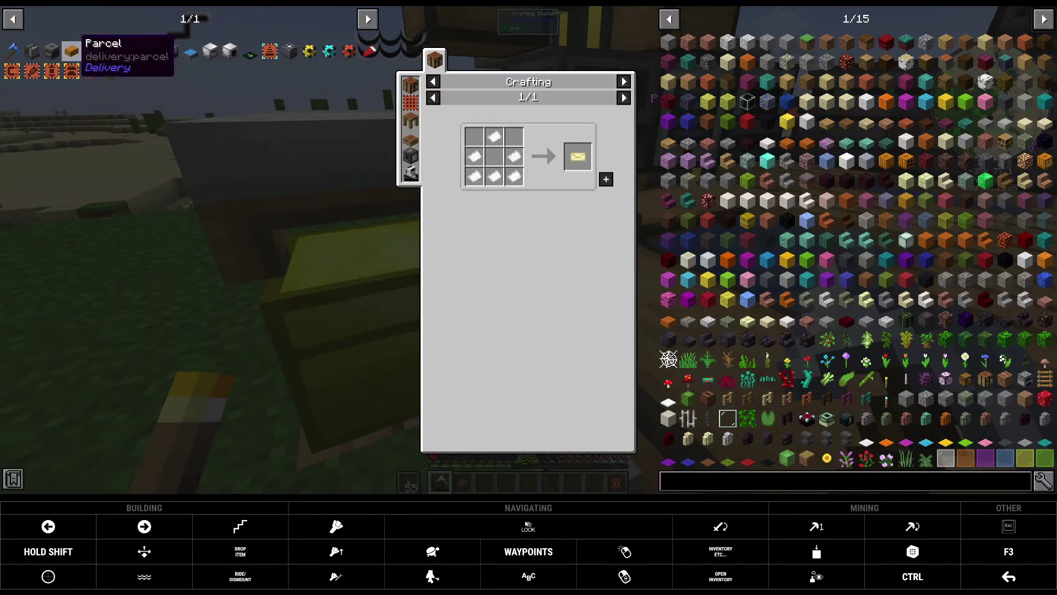
pyautogui.click(73, 51)
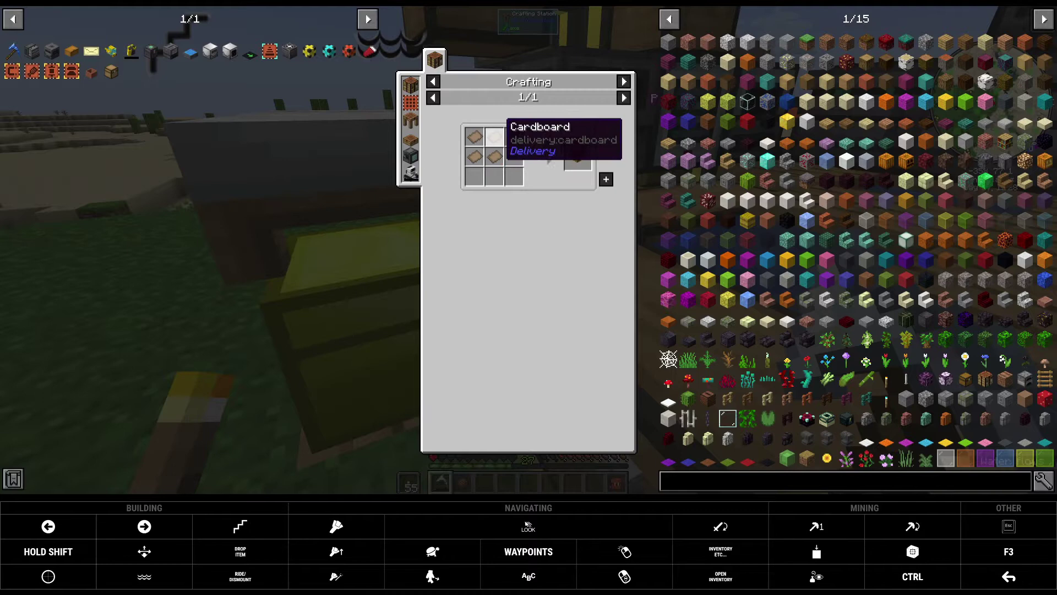
pyautogui.click(499, 131)
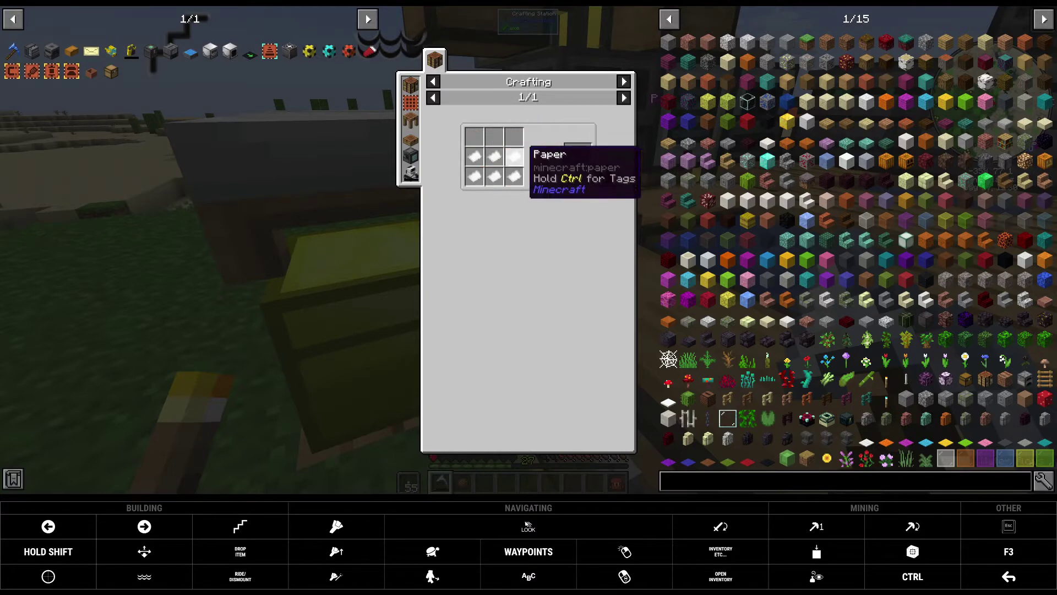
pyautogui.click(513, 155)
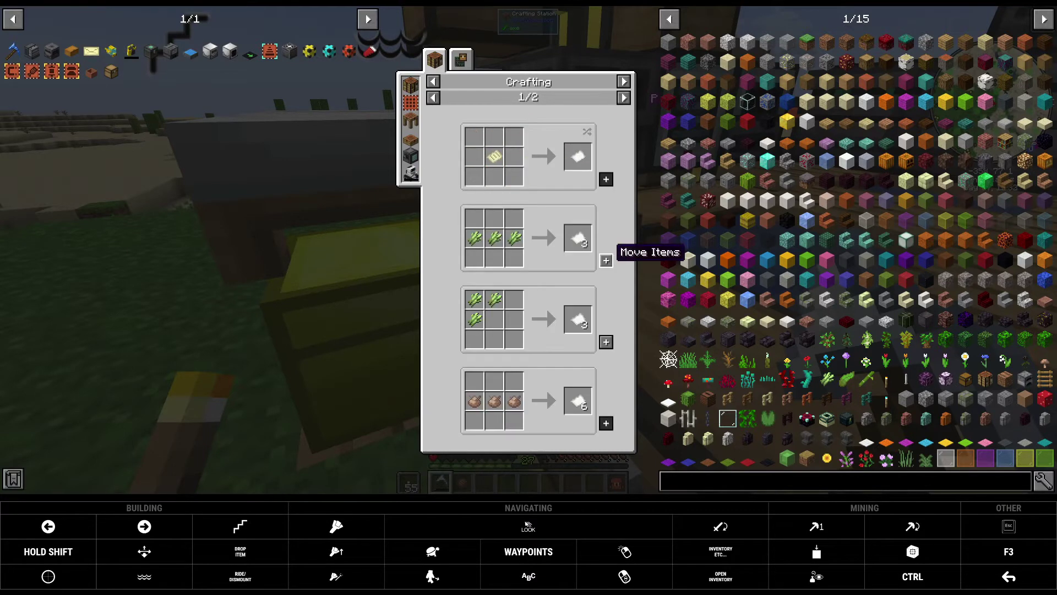
# Craft paper from sugar cane into the inventory and switch to the cactus chest.
pyautogui.click(605, 260)
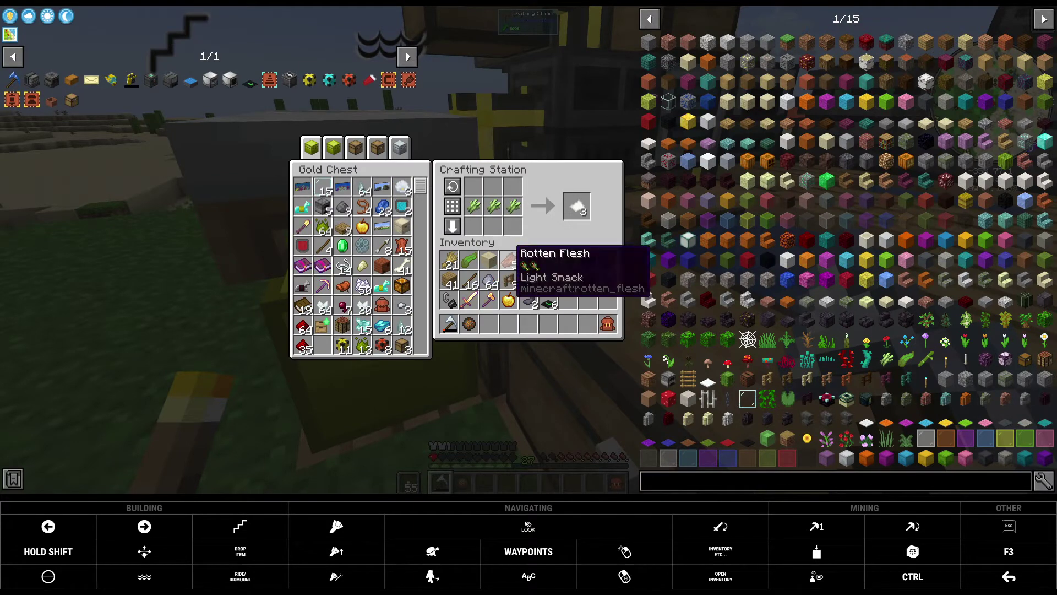
pyautogui.click(402, 347)
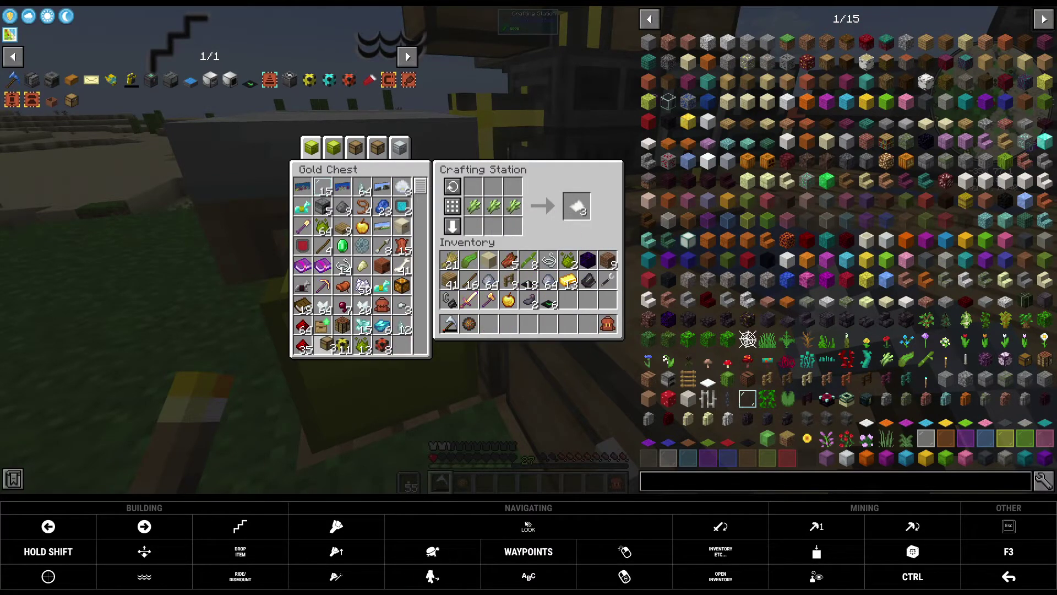
pyautogui.click(323, 346)
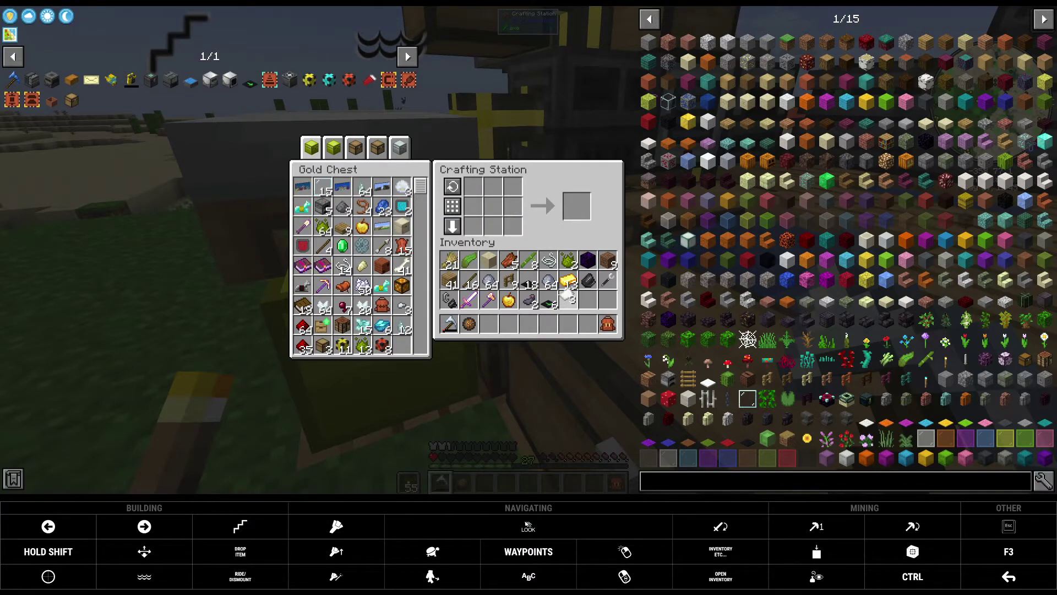
pyautogui.click(566, 292)
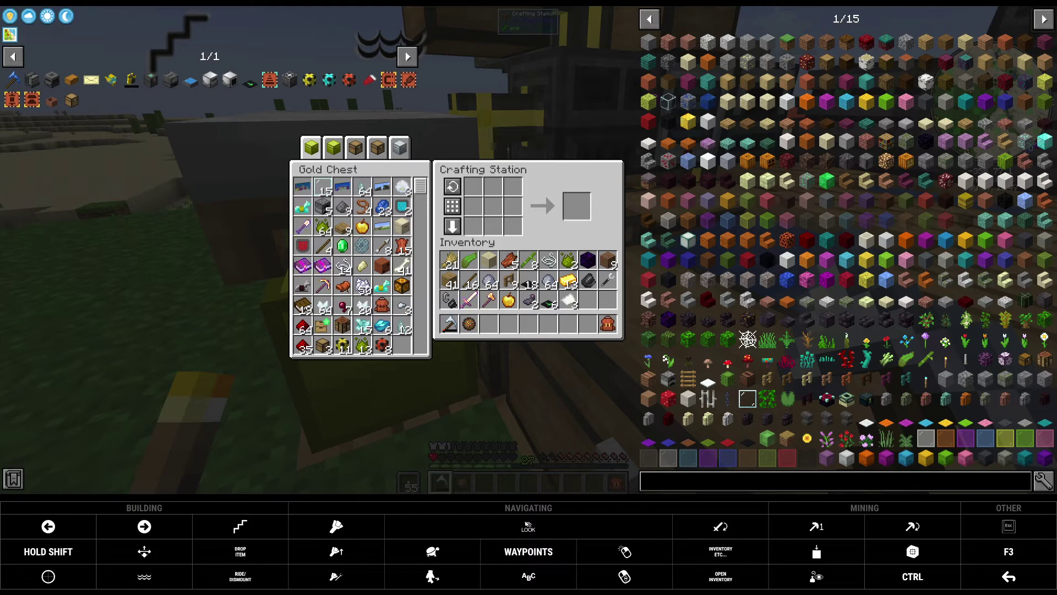
pyautogui.click(377, 147)
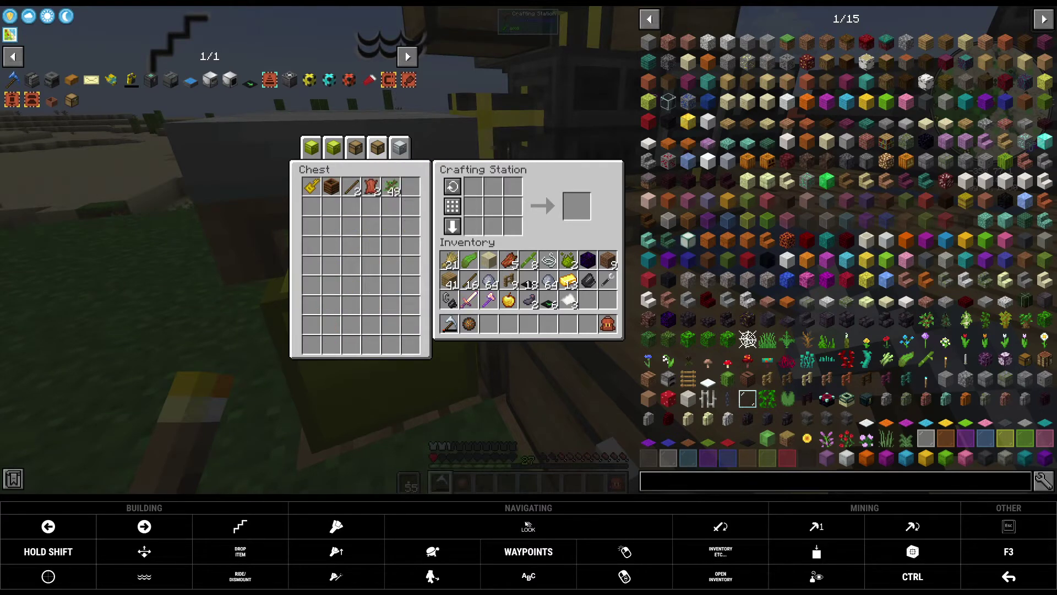
# Merge two chest stacks and look up the Envelope and sugar cane Paper recipes.
pyautogui.click(332, 227)
pyautogui.click(371, 226)
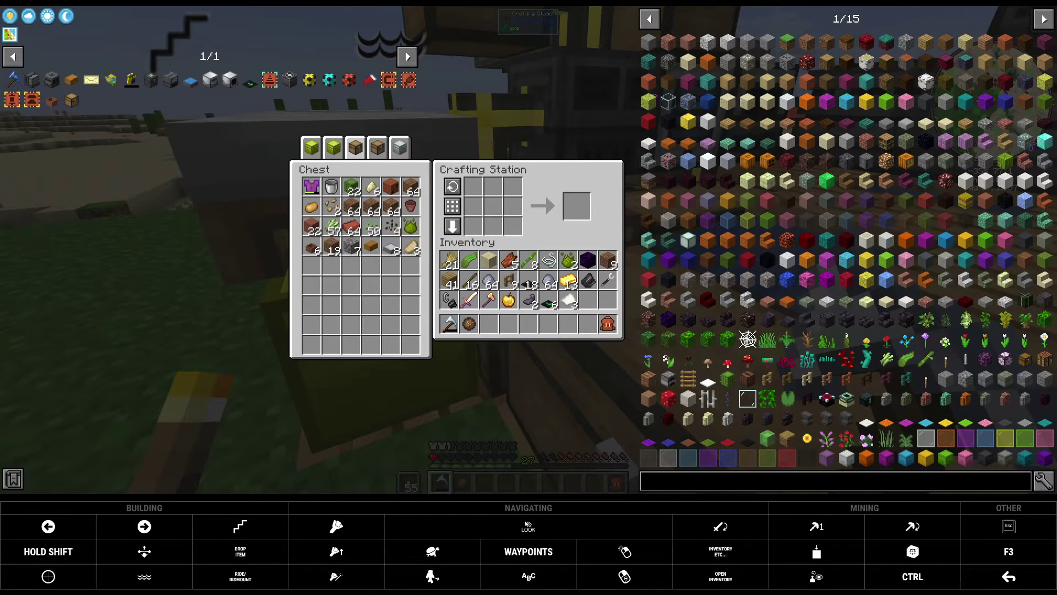
pyautogui.click(52, 80)
pyautogui.click(91, 51)
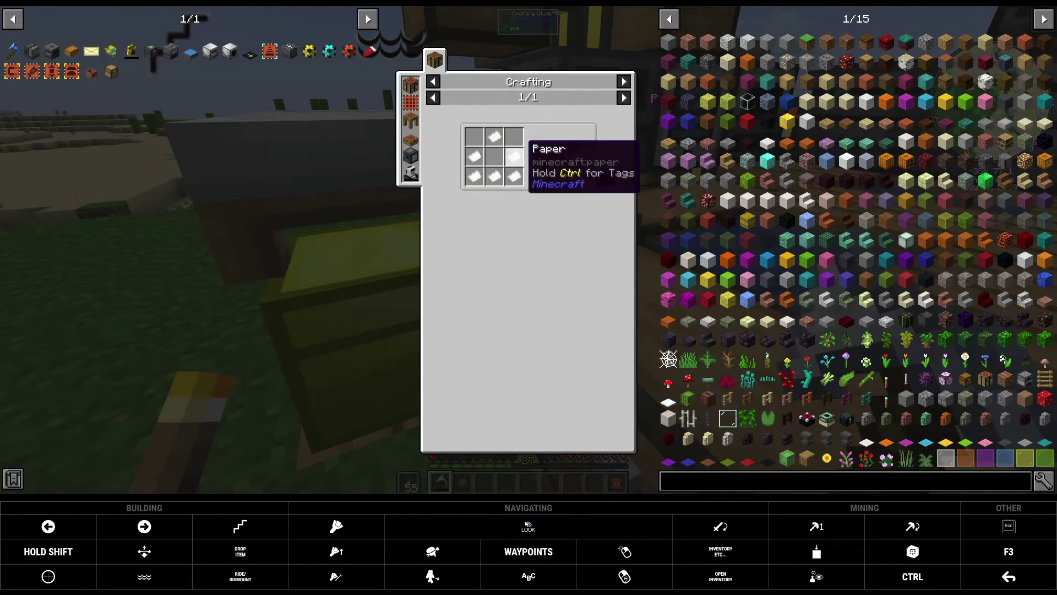
pyautogui.click(514, 156)
pyautogui.click(606, 313)
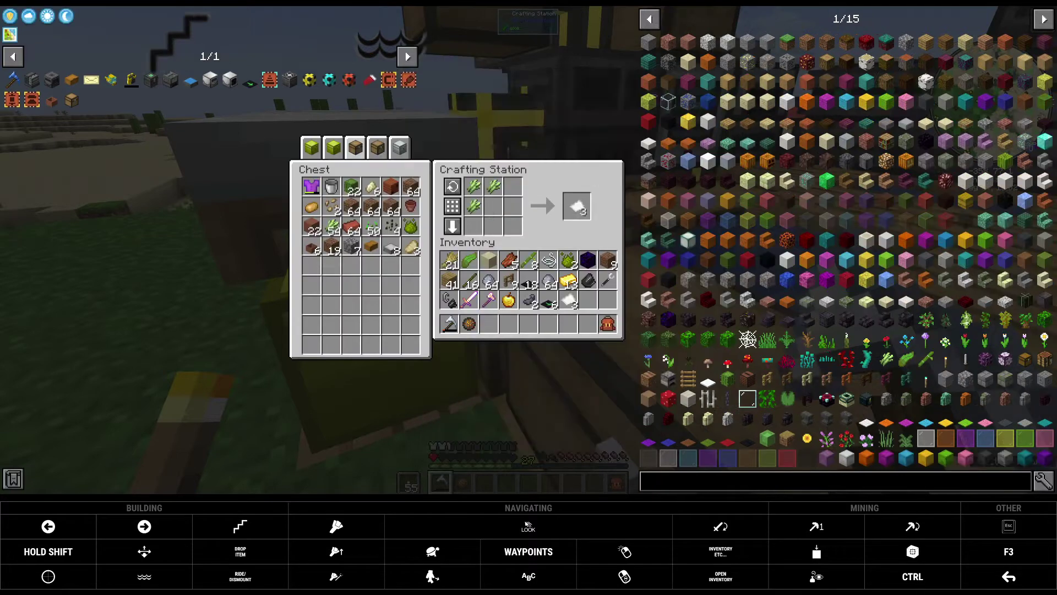
# Spread the chest's sugar cane across the grid and add the crafted paper to the inventory stack.
pyautogui.click(332, 226)
pyautogui.click(493, 186)
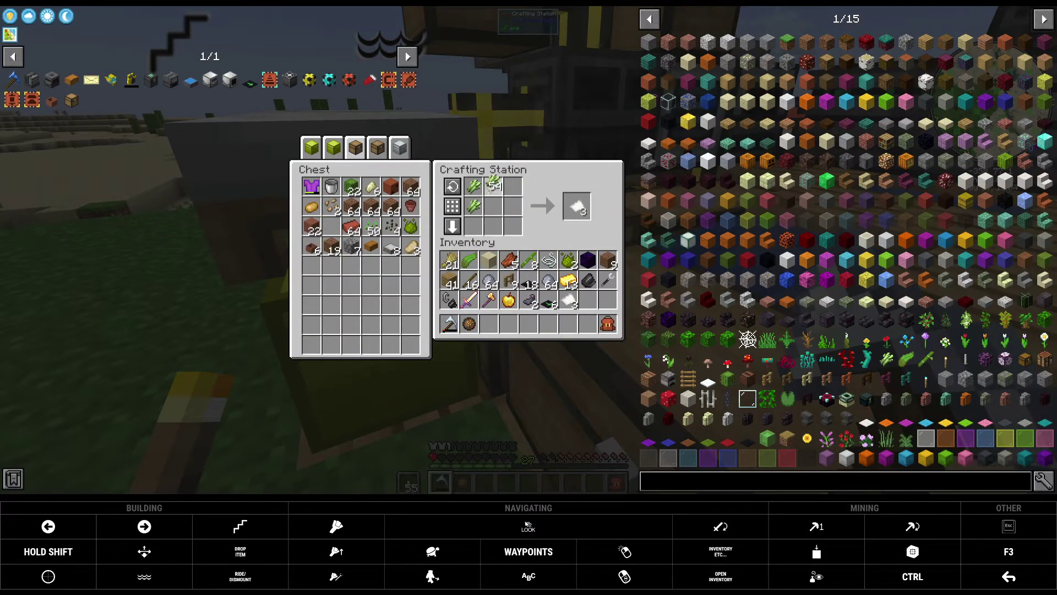
pyautogui.click(492, 187)
pyautogui.click(452, 205)
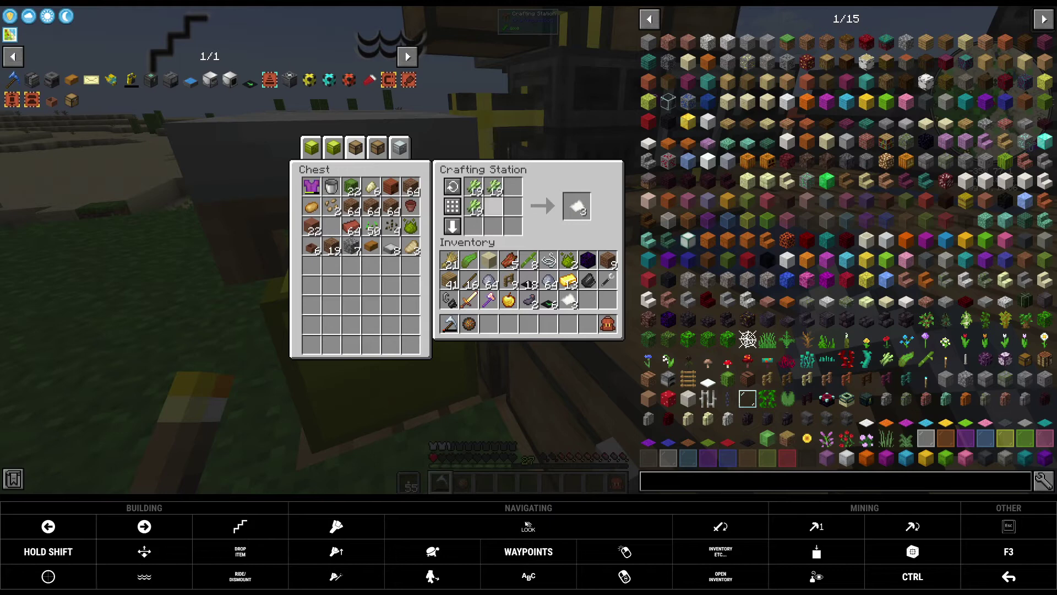
pyautogui.click(576, 205)
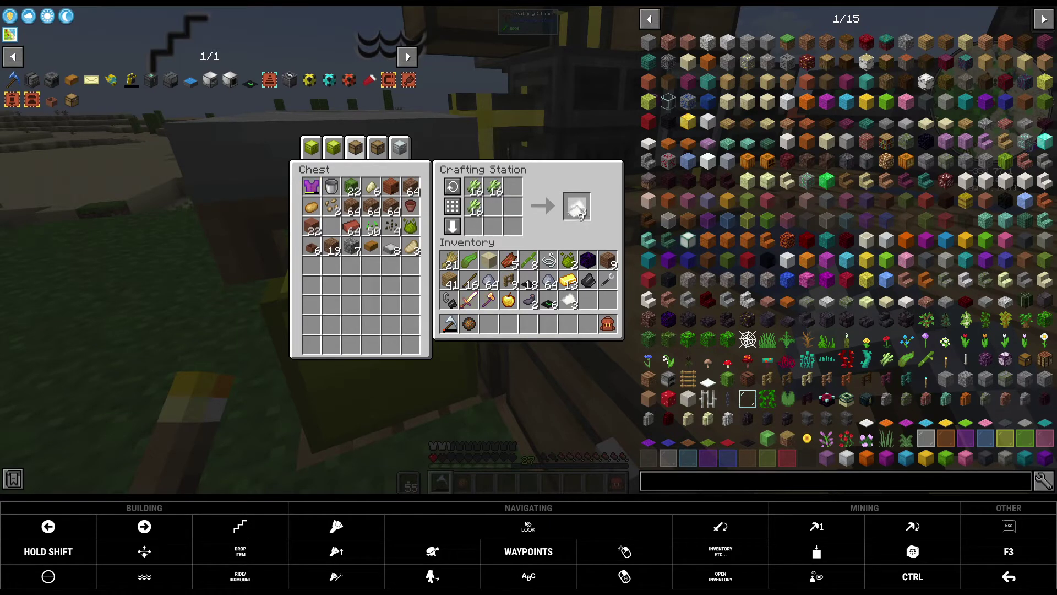
pyautogui.click(569, 299)
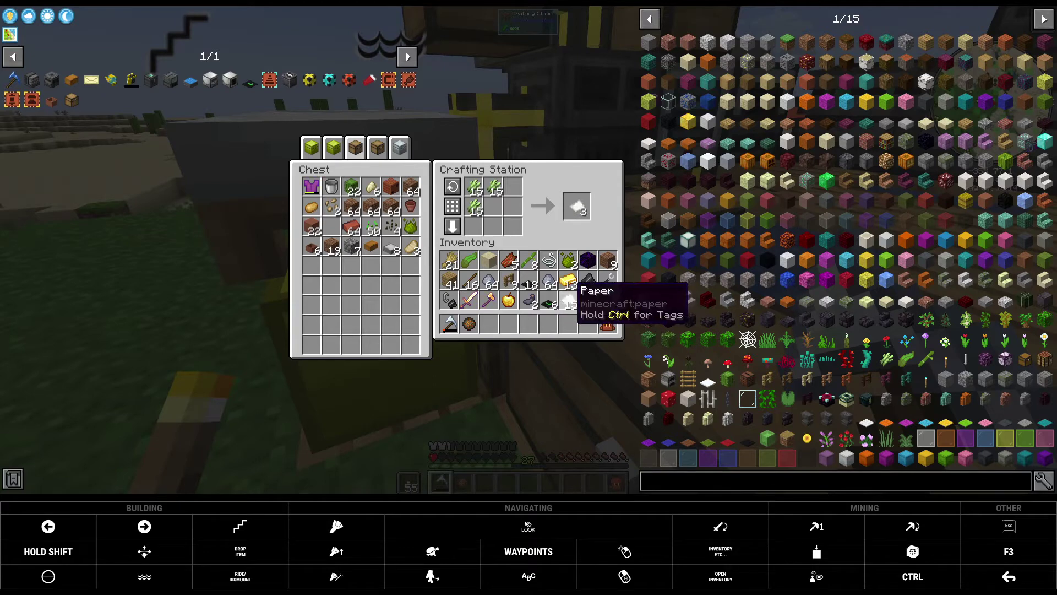
pyautogui.click(452, 226)
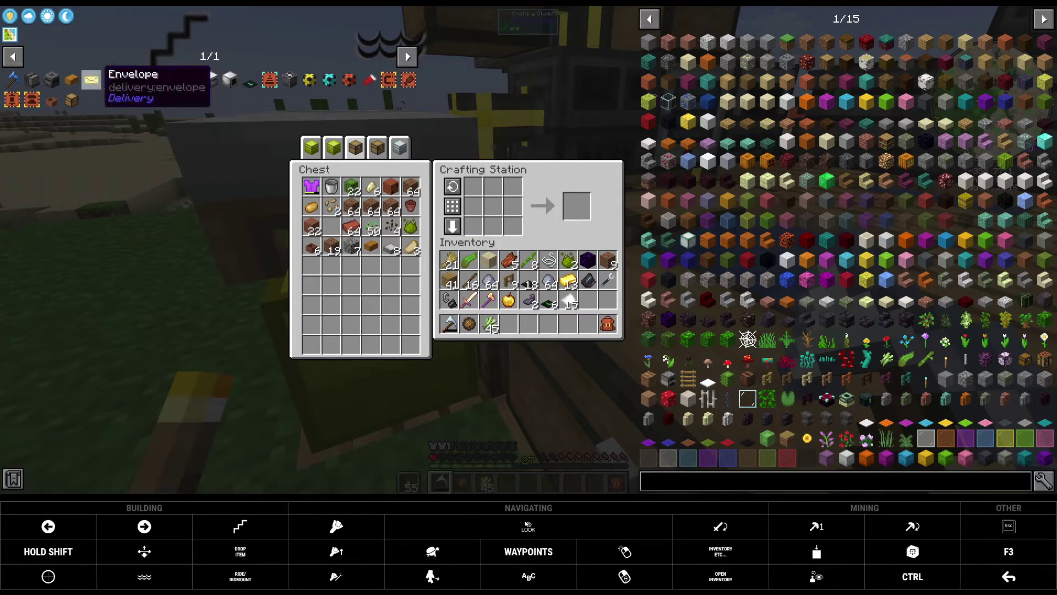
# Check the Cardboard recipe, then balance paper across the grid and take the cardboard.
pyautogui.click(72, 79)
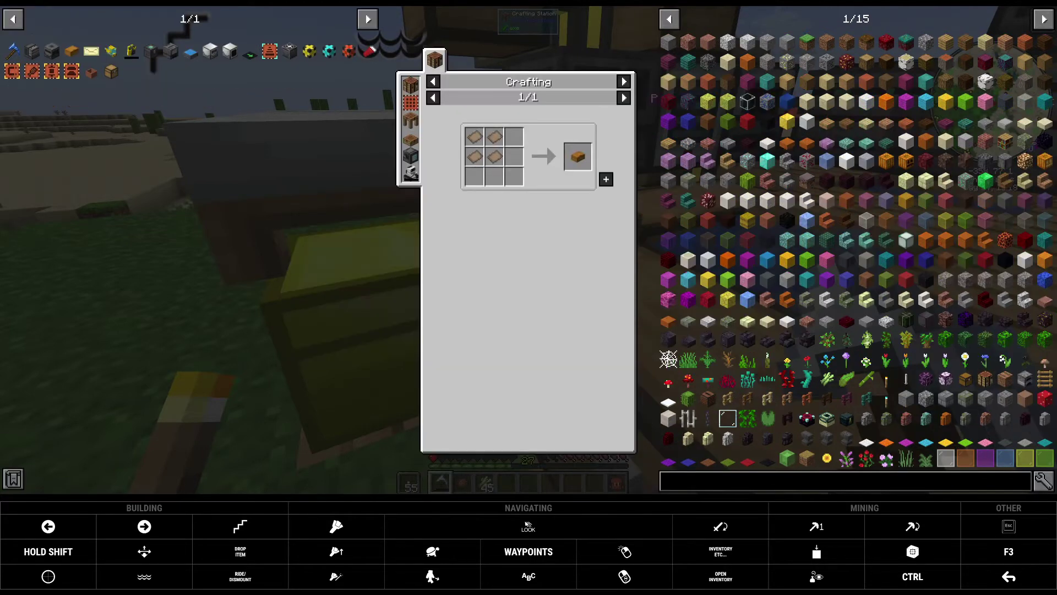
pyautogui.click(494, 137)
pyautogui.press('Escape')
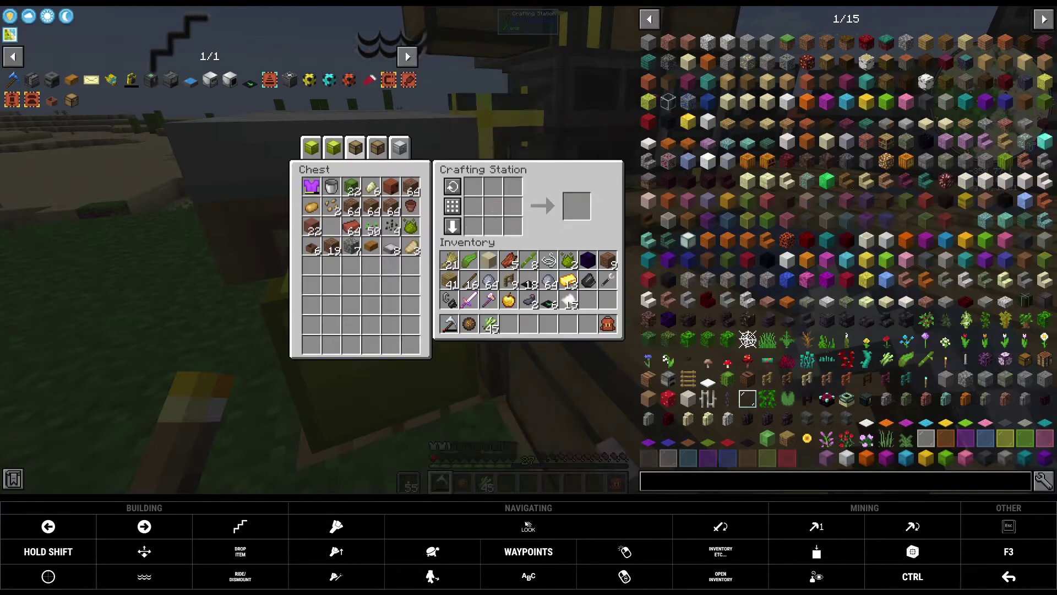
pyautogui.click(569, 299)
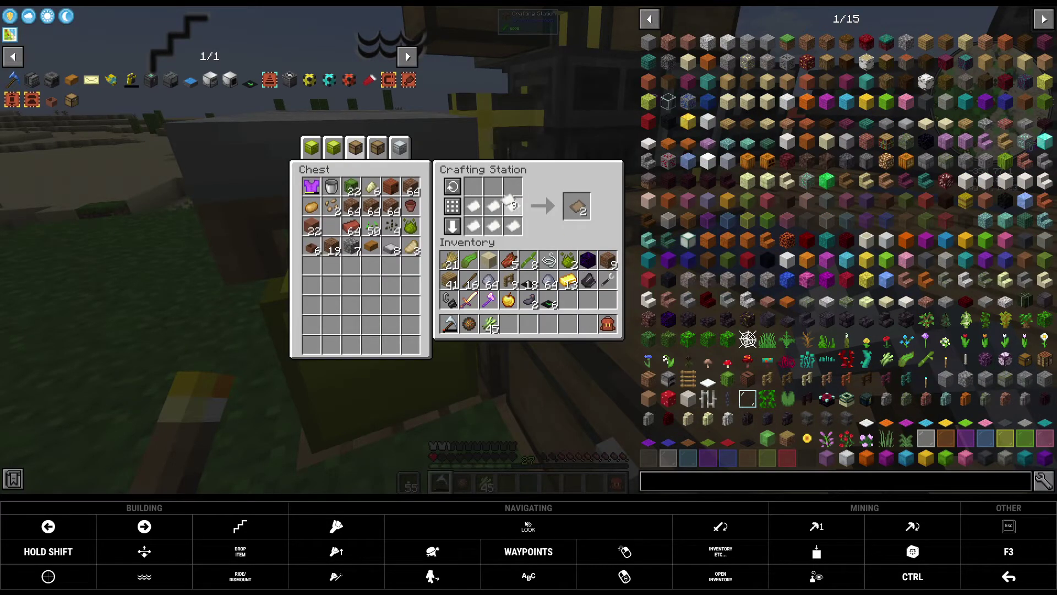
pyautogui.click(508, 201)
pyautogui.click(453, 206)
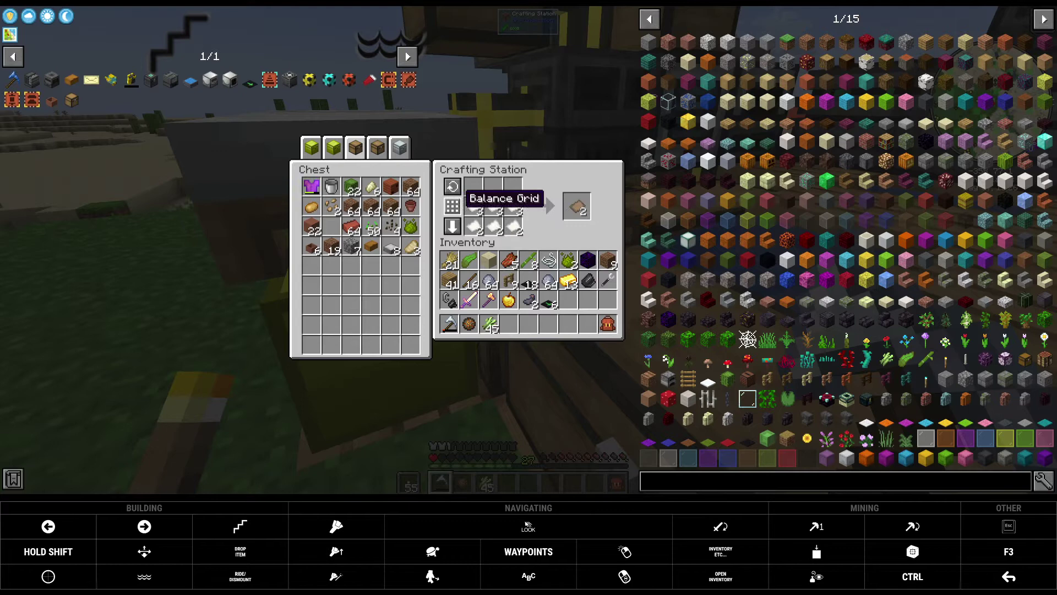
pyautogui.click(577, 207)
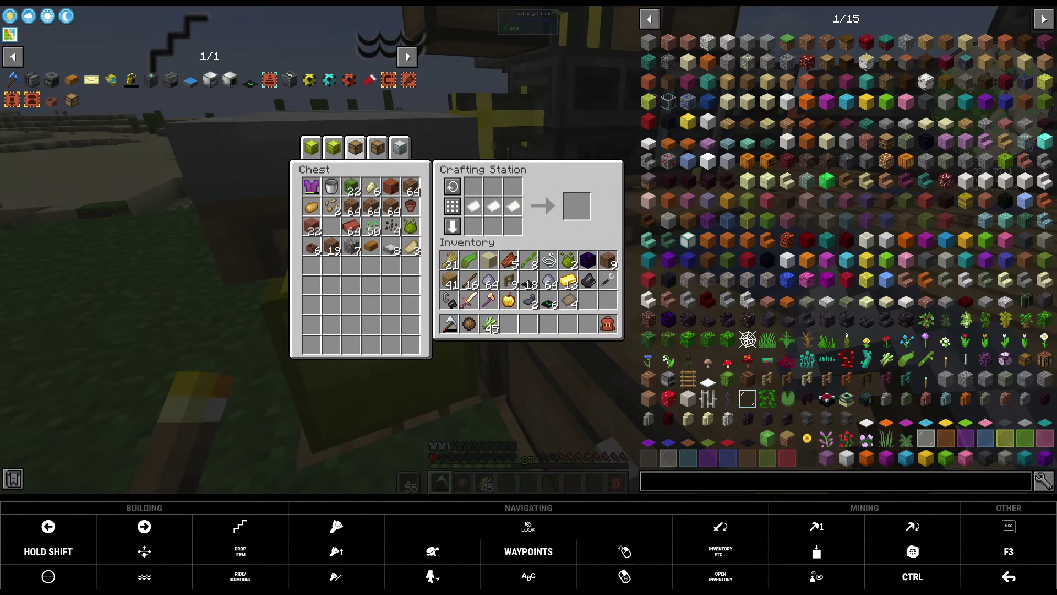
# Look up the Parcel recipe and craft a Parcel from the cardboard.
pyautogui.click(71, 79)
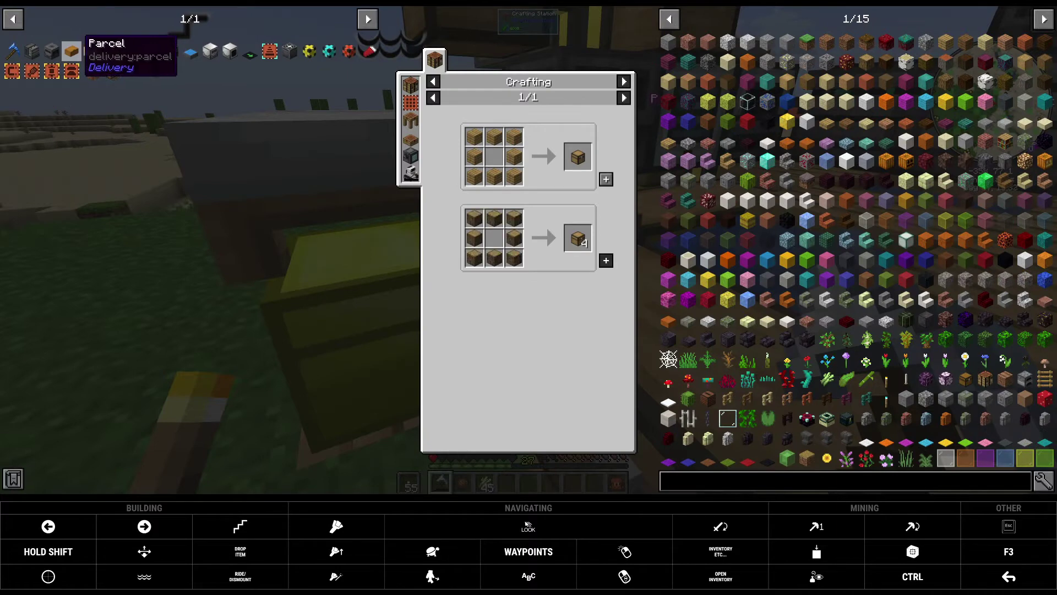
pyautogui.click(71, 50)
pyautogui.click(606, 178)
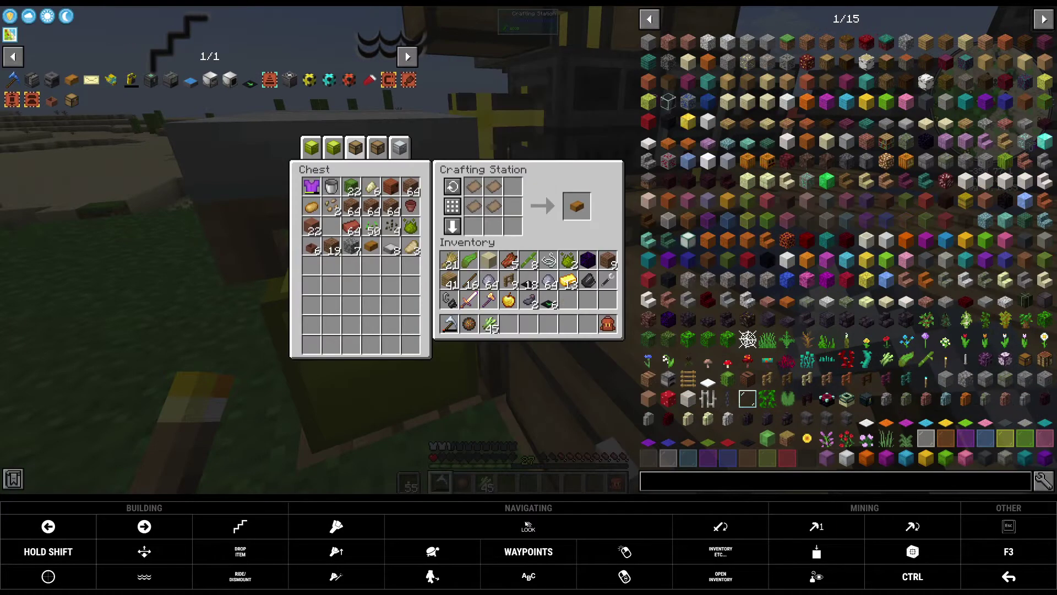
pyautogui.keyDown('shift'); pyautogui.click(576, 206); pyautogui.keyUp('shift')
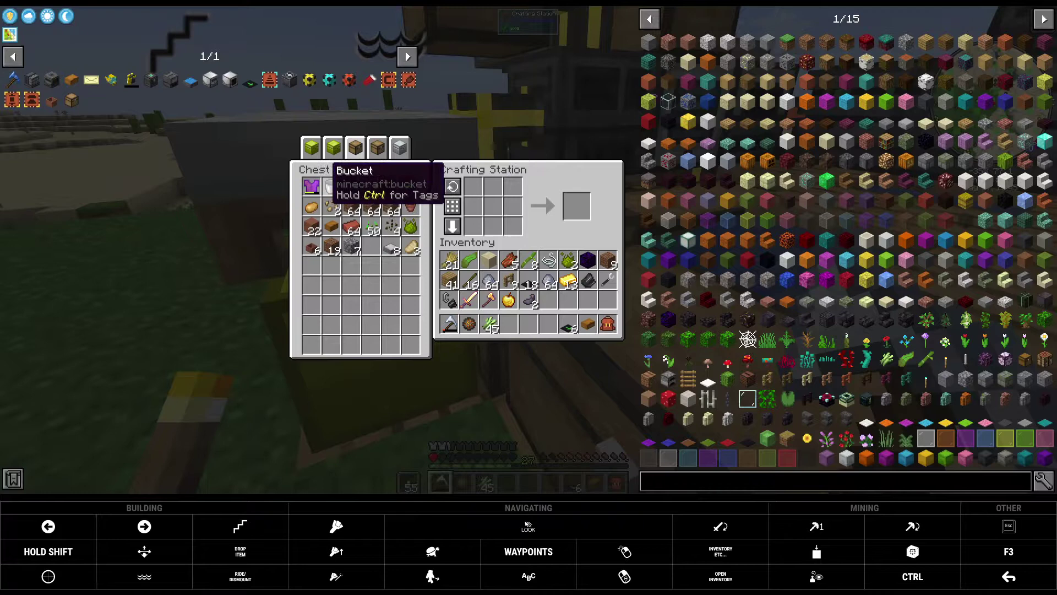
# Stash the bucket and move the eight solar panels and brown block into the hotbar, leaving the parcels in the chest.
pyautogui.click(549, 301)
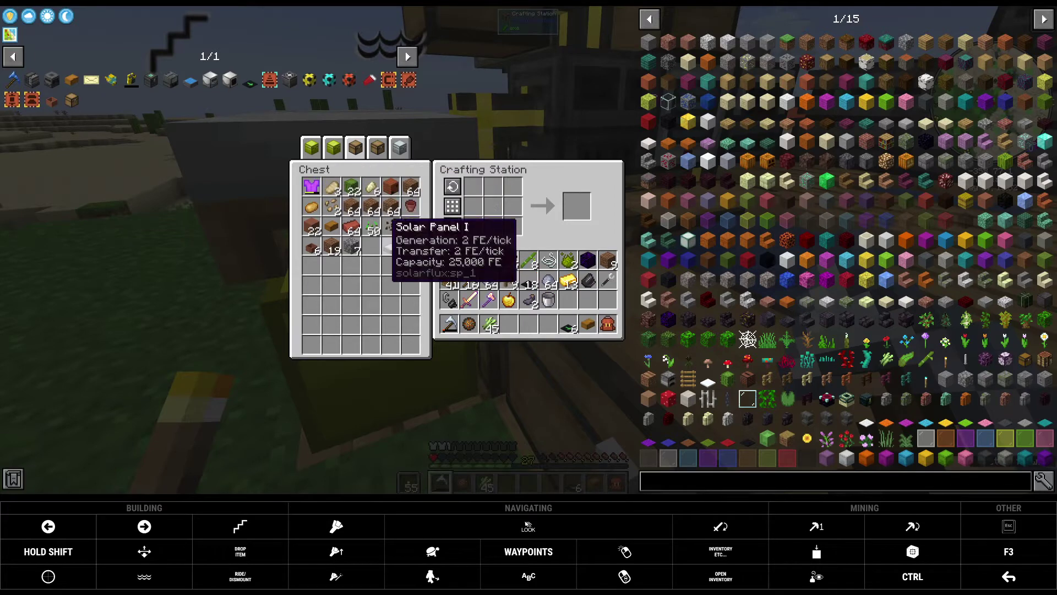
pyautogui.click(390, 249)
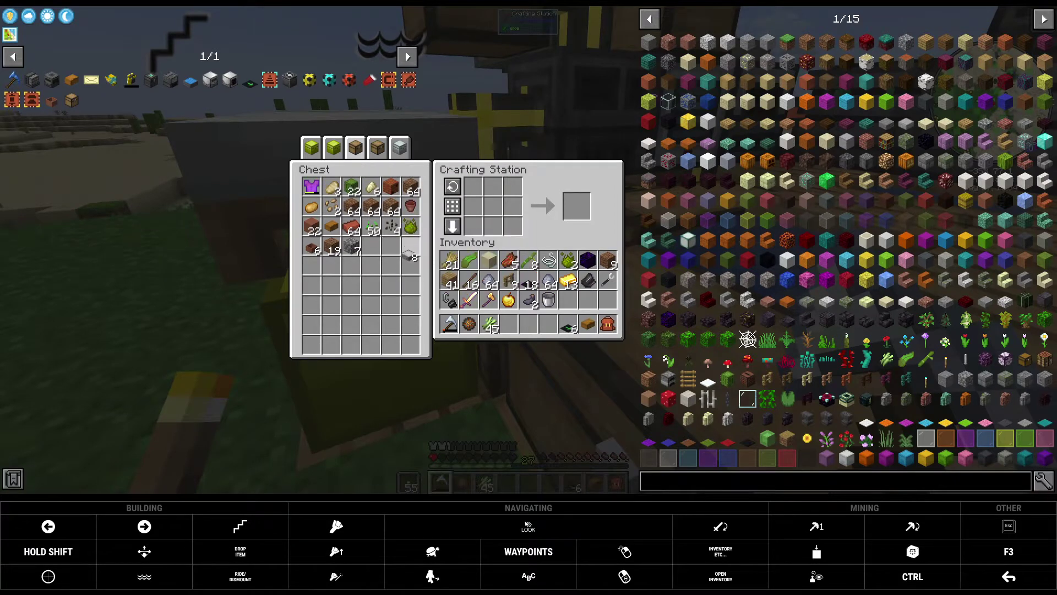
pyautogui.click(548, 324)
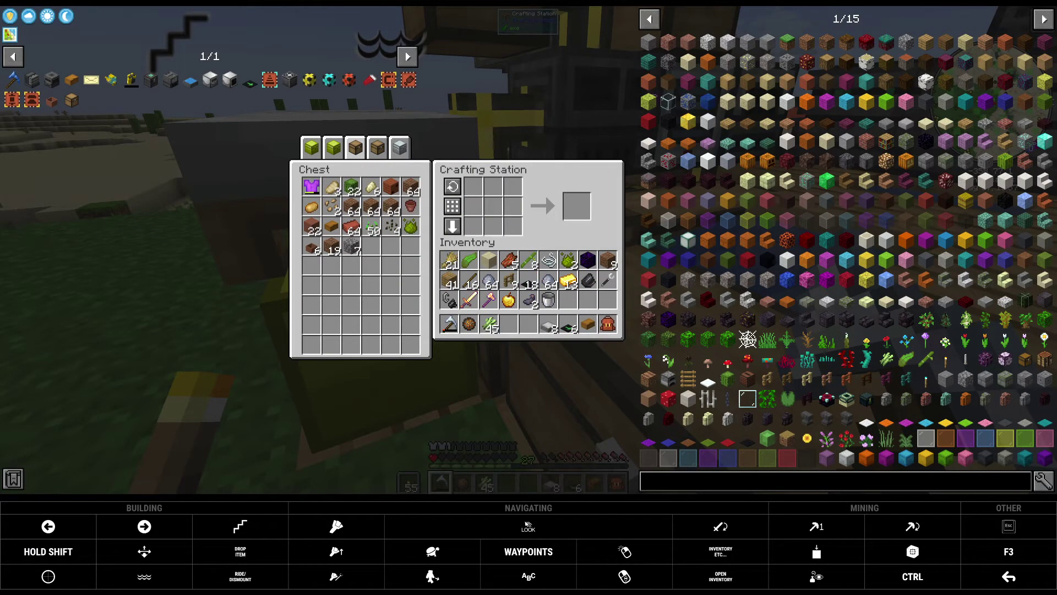
pyautogui.click(331, 207)
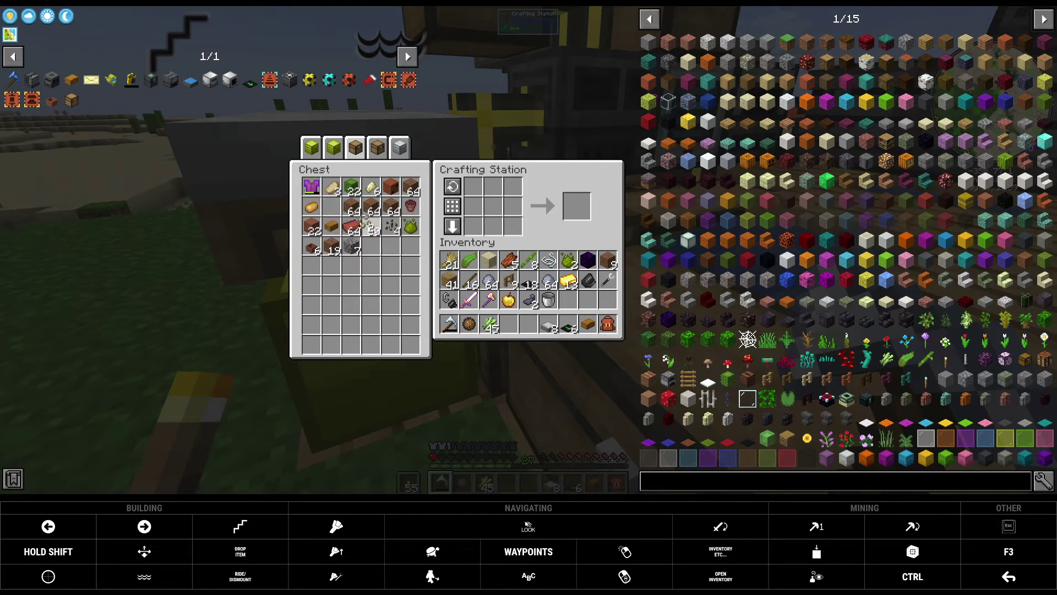
pyautogui.click(331, 206)
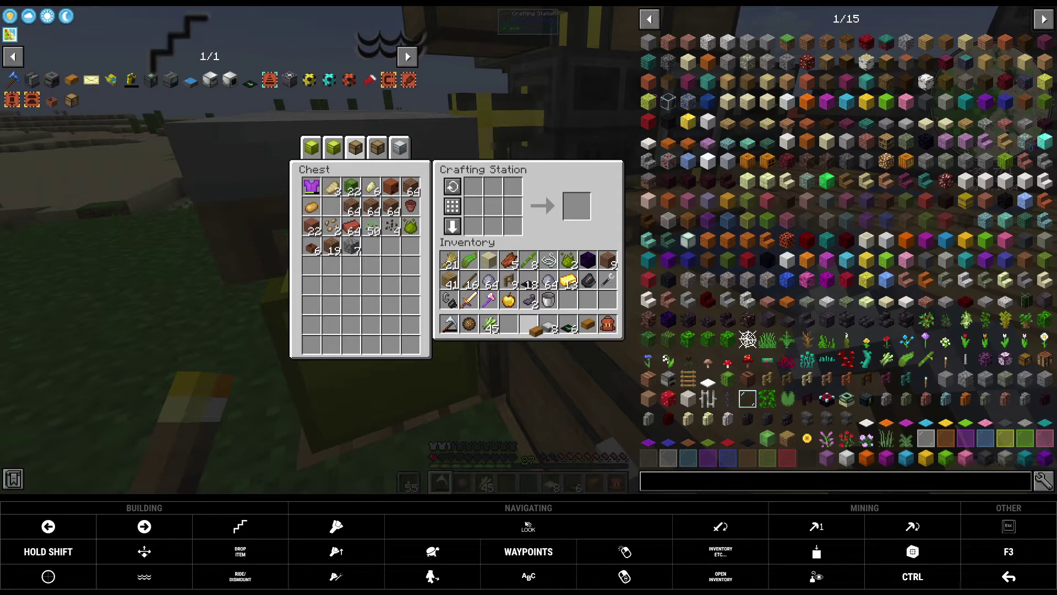
pyautogui.click(530, 326)
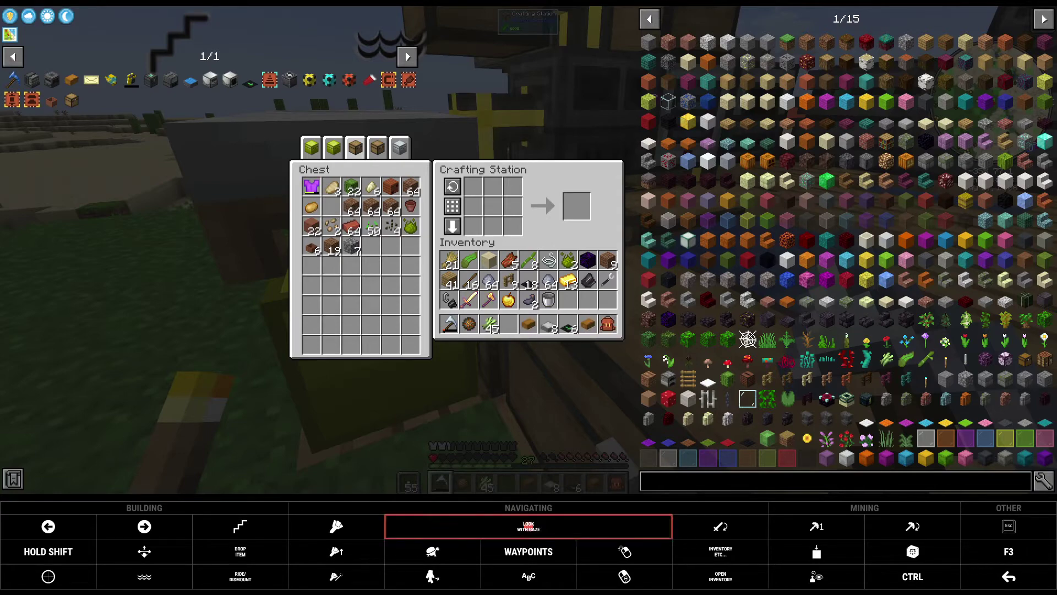
# Pack the eight vector plates into the parcel and close the parcel screen.
pyautogui.press('Escape')
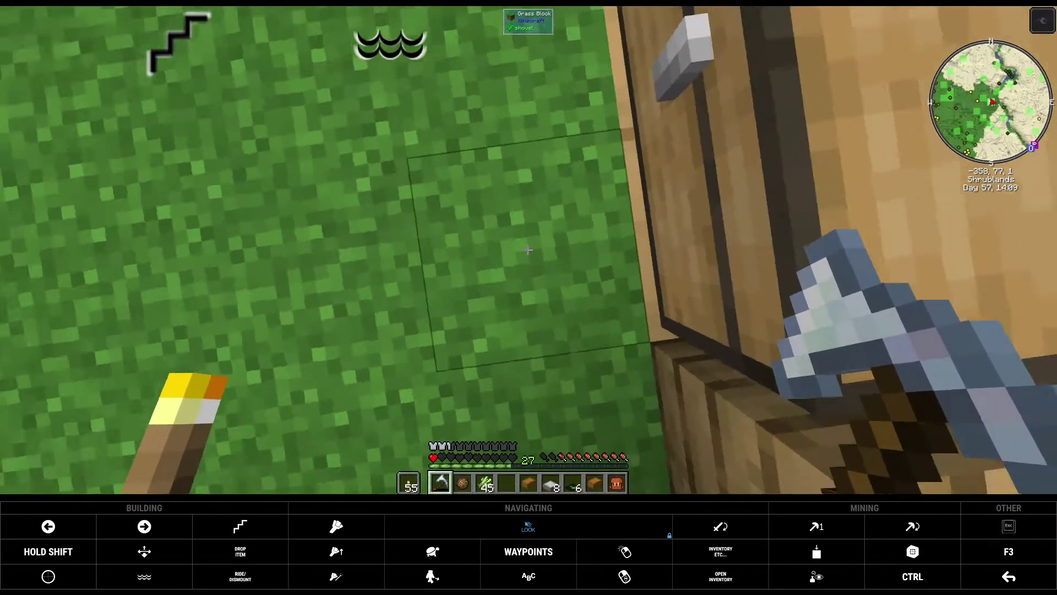
pyautogui.scroll(1, 528, 249)
pyautogui.scroll(1, 528, 250)
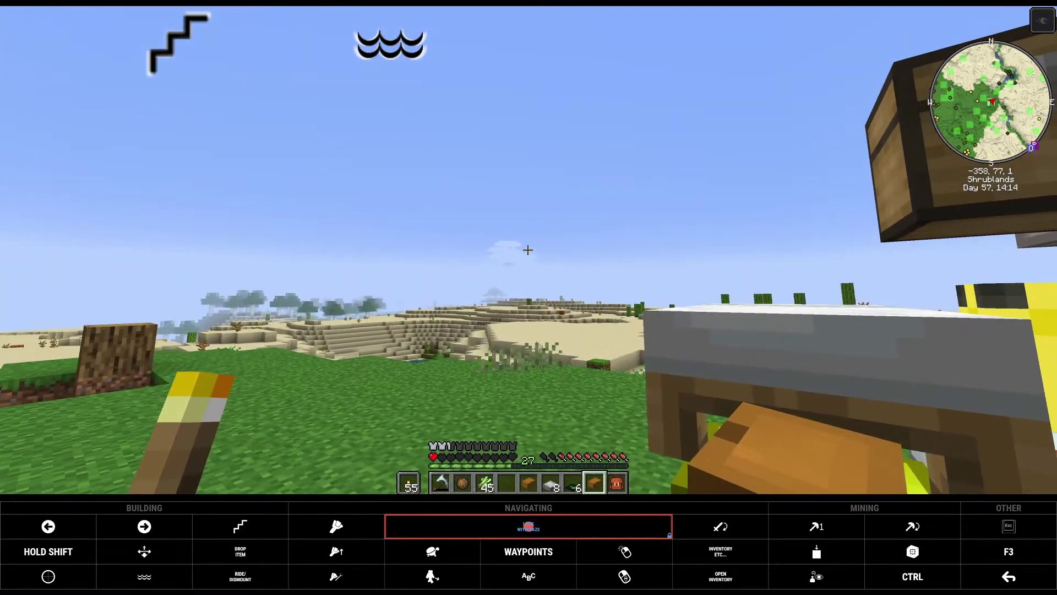
pyautogui.rightClick(528, 250)
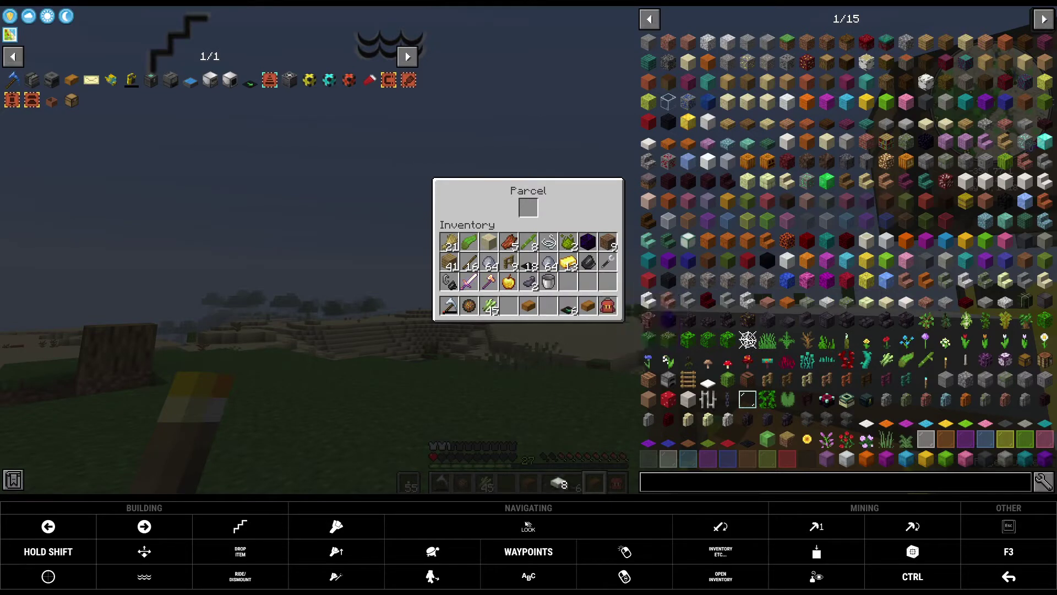
pyautogui.click(528, 209)
pyautogui.press('Escape')
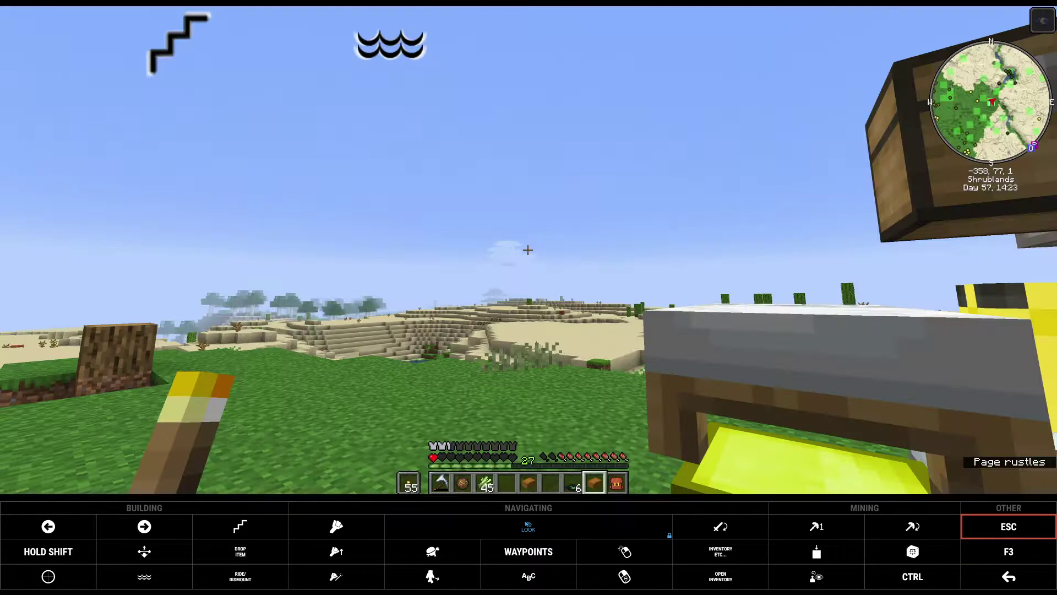
pyautogui.scroll(1, 528, 249)
pyautogui.scroll(1, 528, 249)
pyautogui.scroll(1, 527, 249)
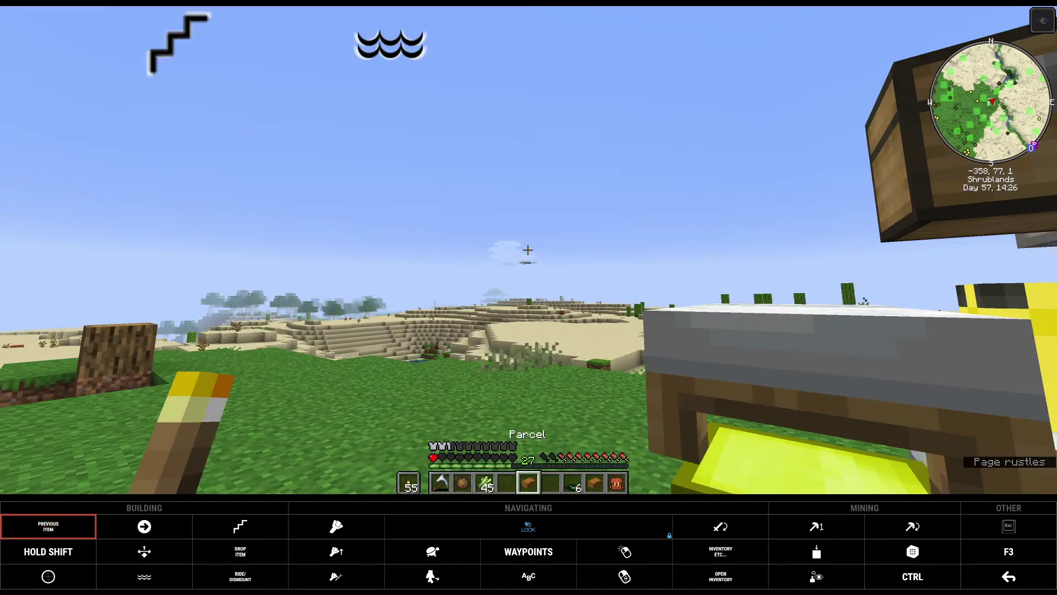
pyautogui.rightClick(528, 249)
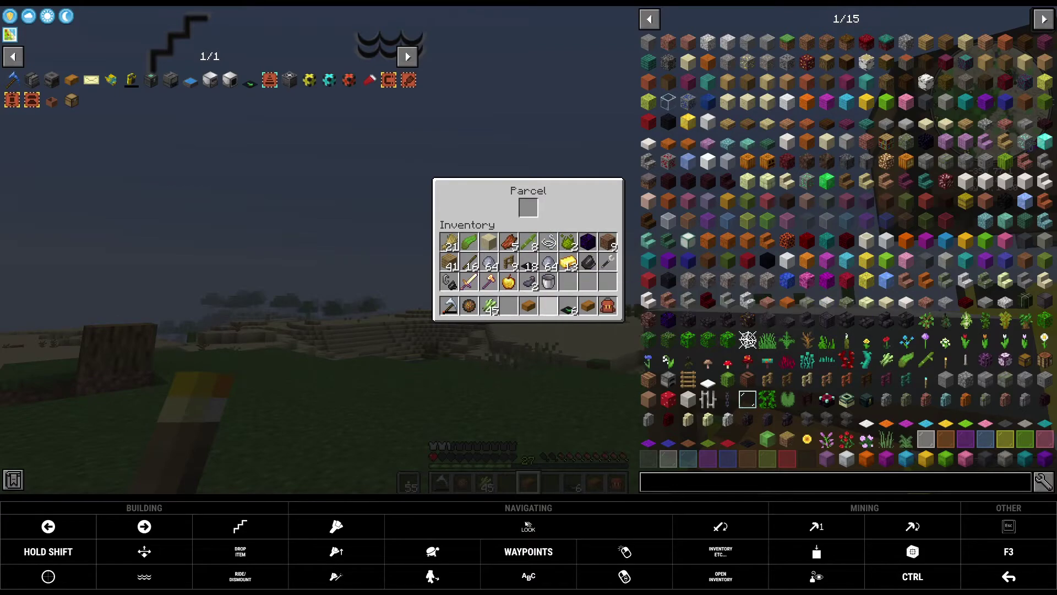
pyautogui.press('Escape')
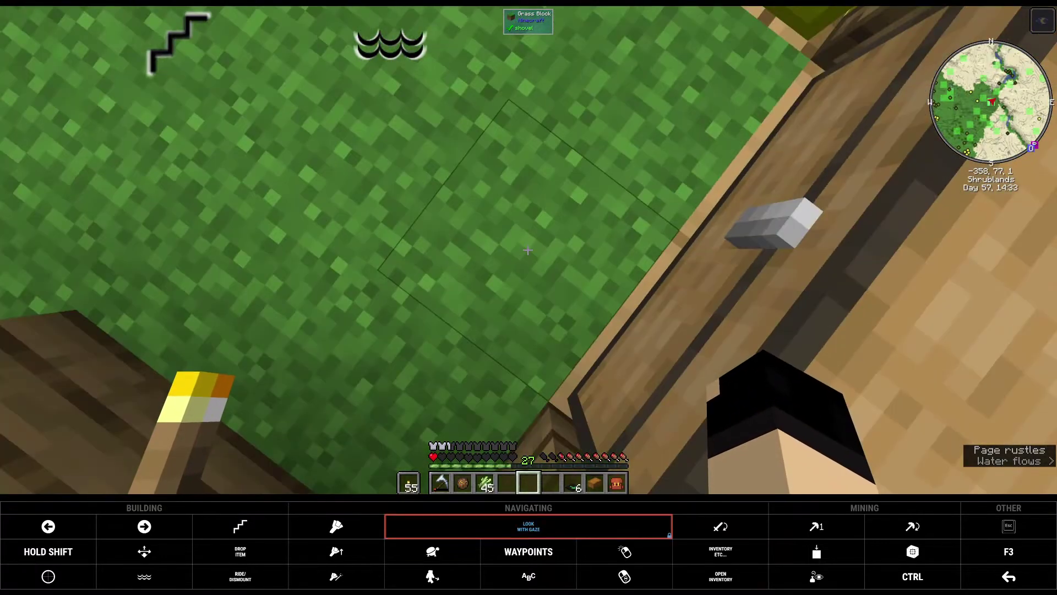
# Auto-walk back toward the house, checking the inventory along the way.
pyautogui.click(432, 576)
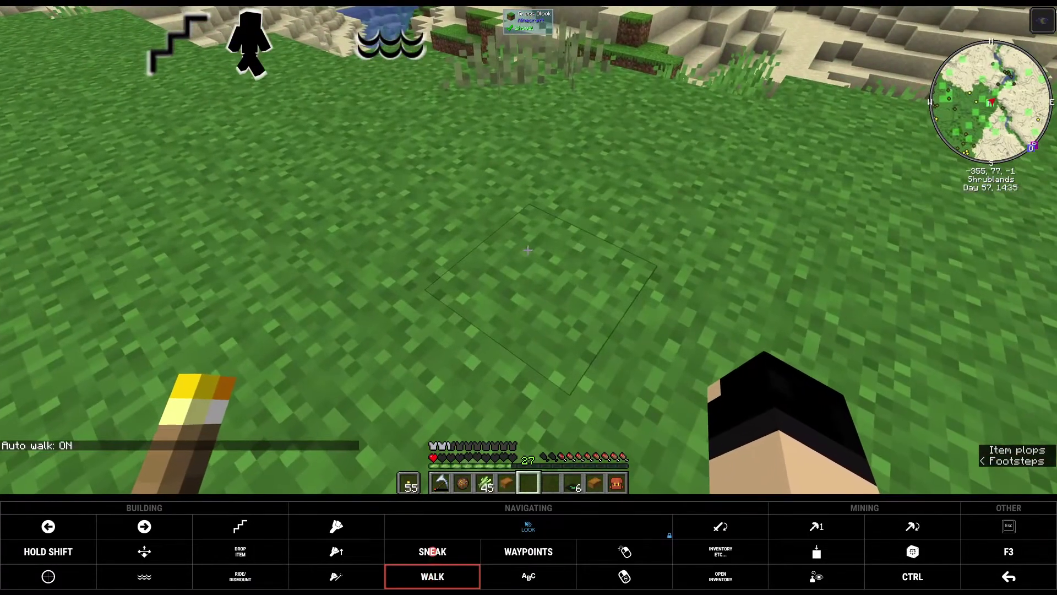
pyautogui.click(720, 576)
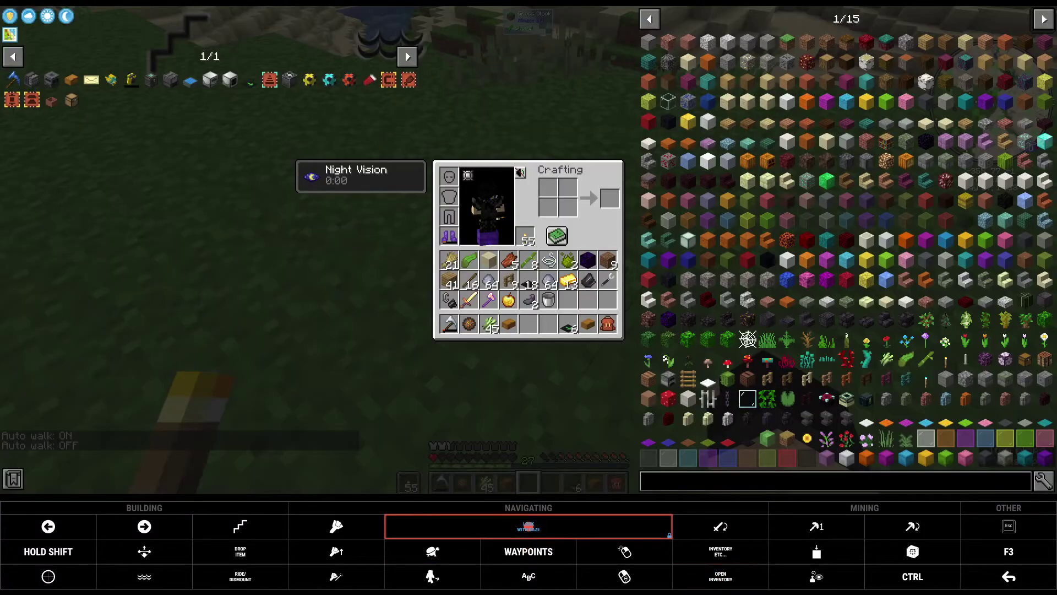
pyautogui.click(1009, 526)
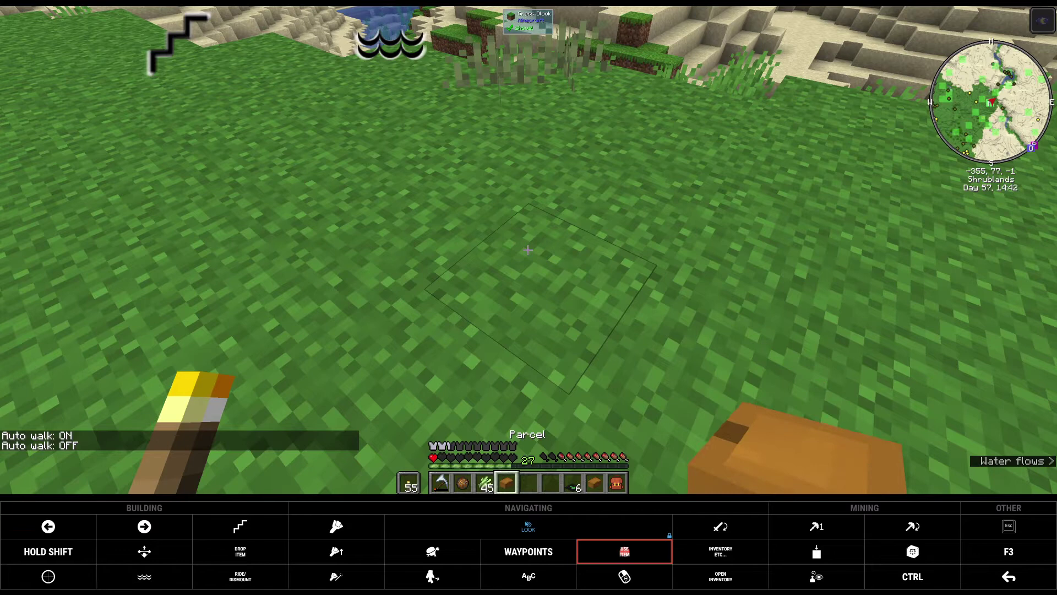
pyautogui.click(626, 551)
pyautogui.click(529, 527)
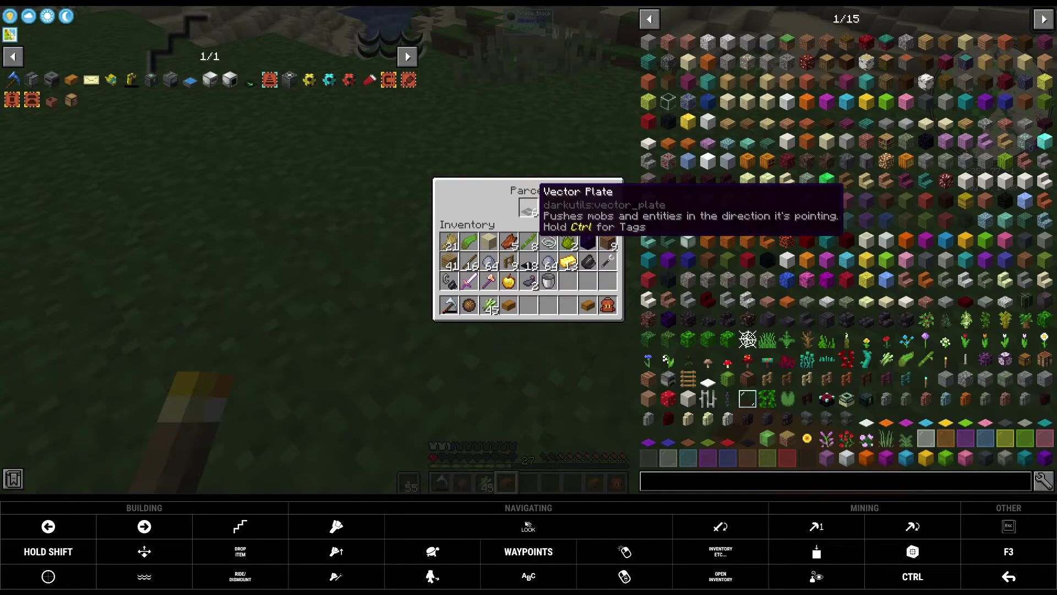
pyautogui.click(528, 526)
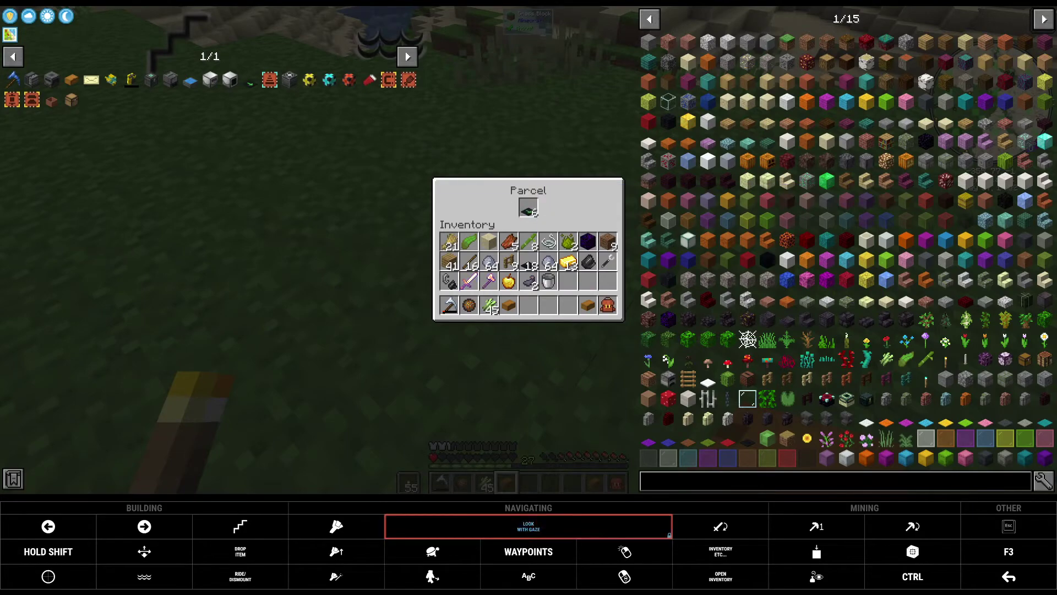
pyautogui.click(1008, 526)
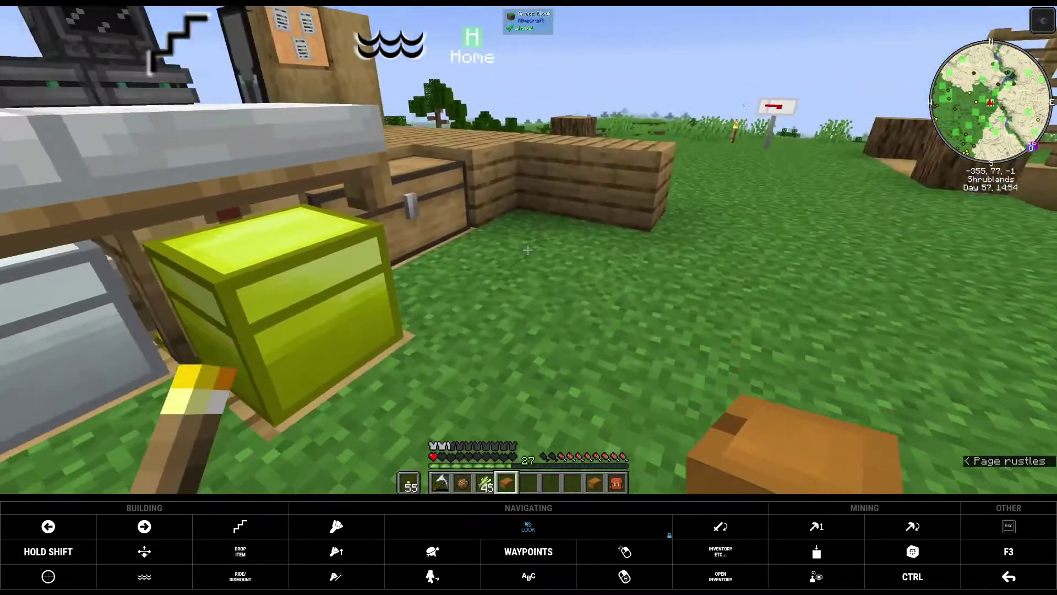
pyautogui.click(432, 576)
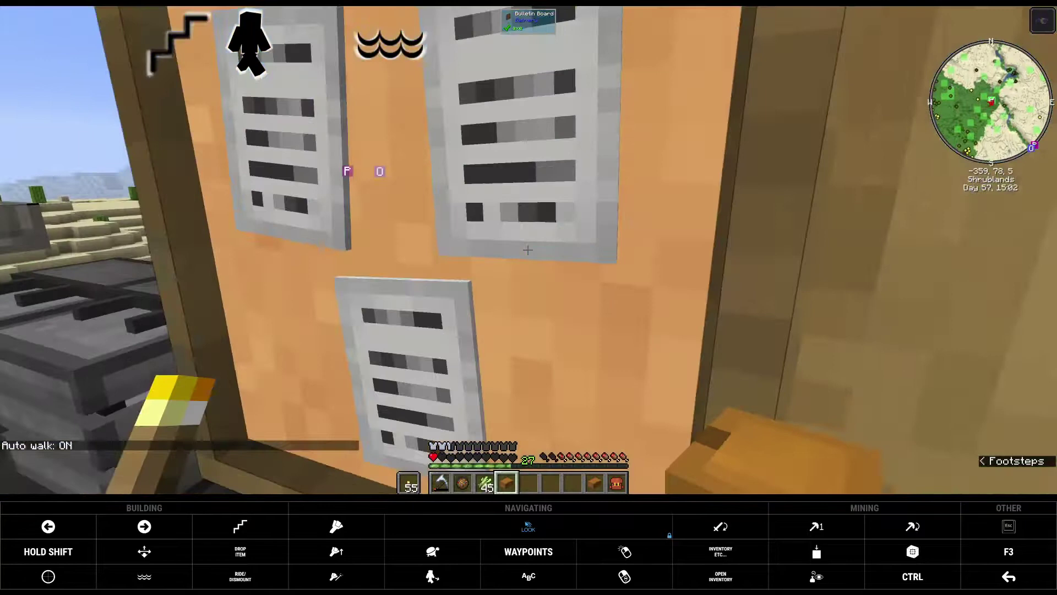
pyautogui.click(626, 550)
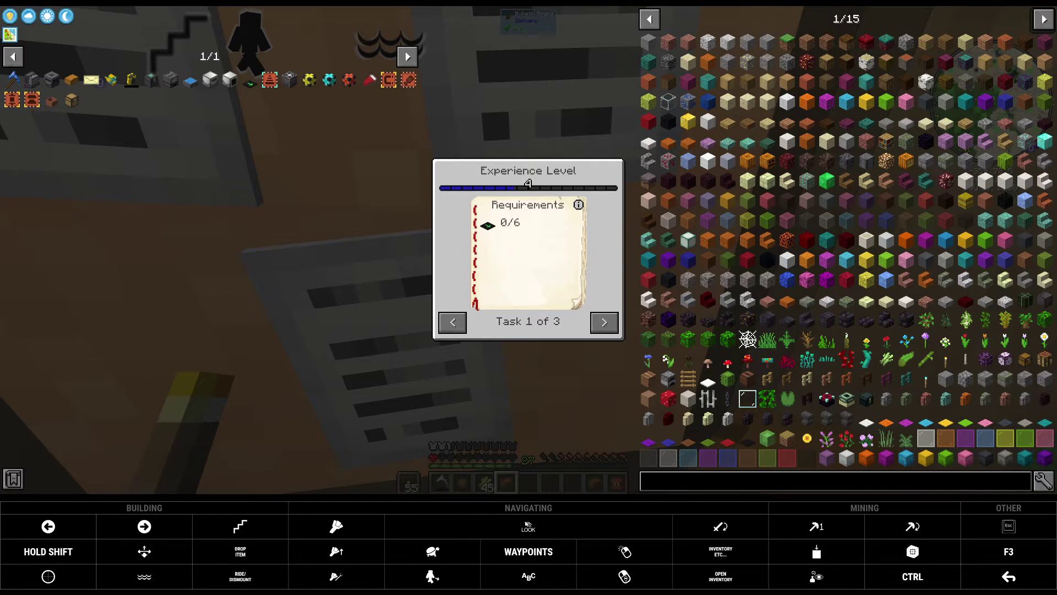
pyautogui.click(604, 321)
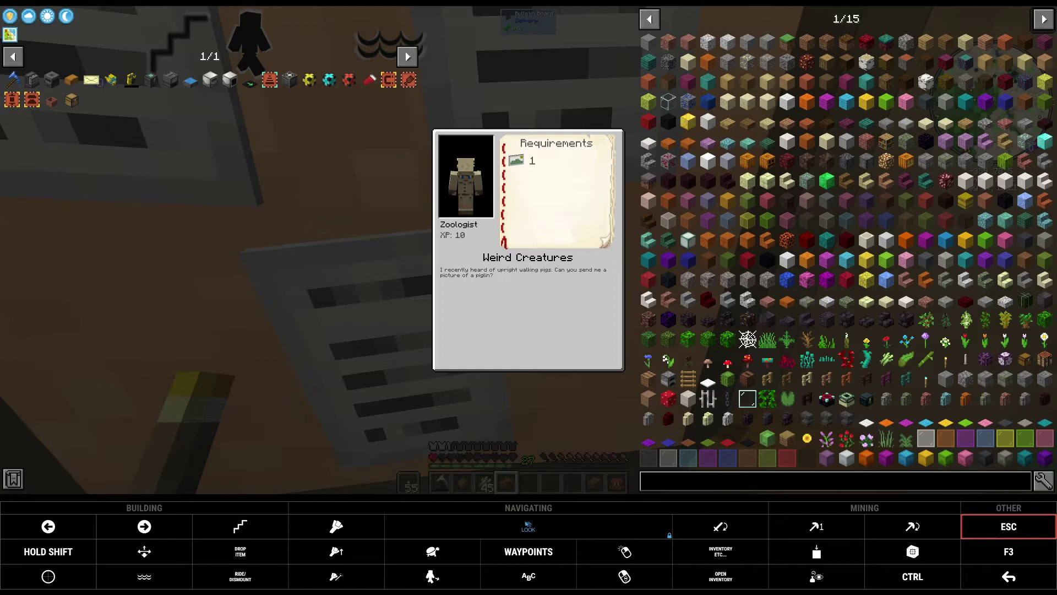
pyautogui.press('Escape')
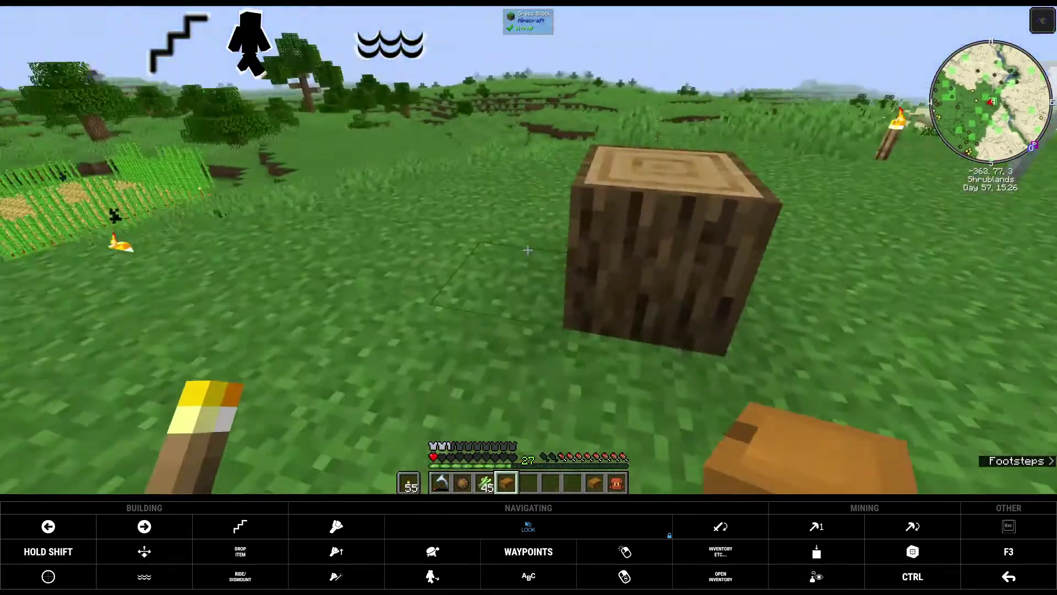
# Walk to the mailbox, open it, and place a second parcel in its outbox.
pyautogui.press('w')
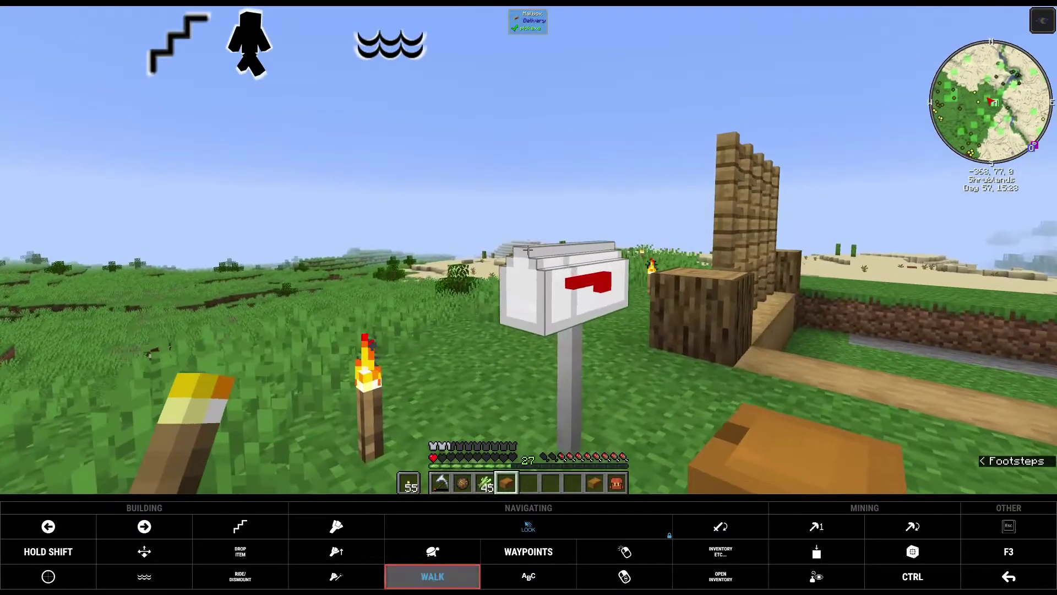
pyautogui.press('w')
pyautogui.rightClick(528, 249)
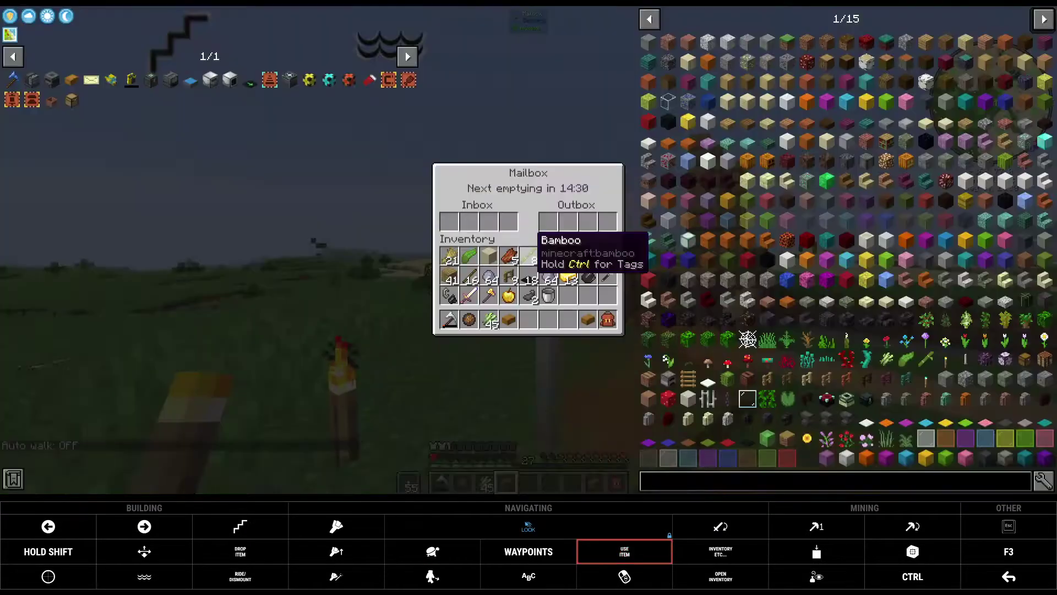
pyautogui.click(529, 526)
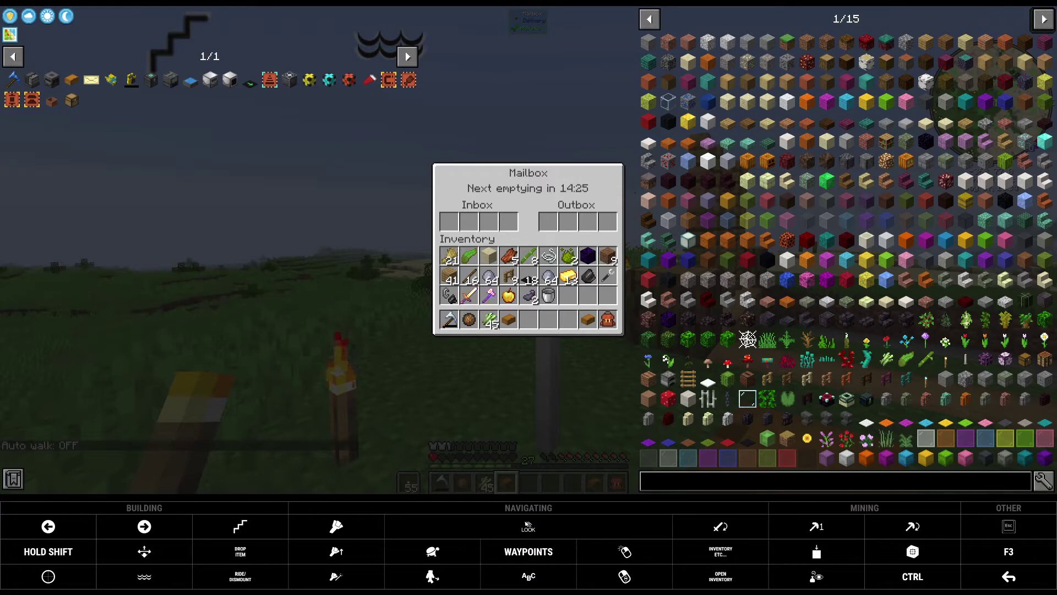
pyautogui.click(588, 320)
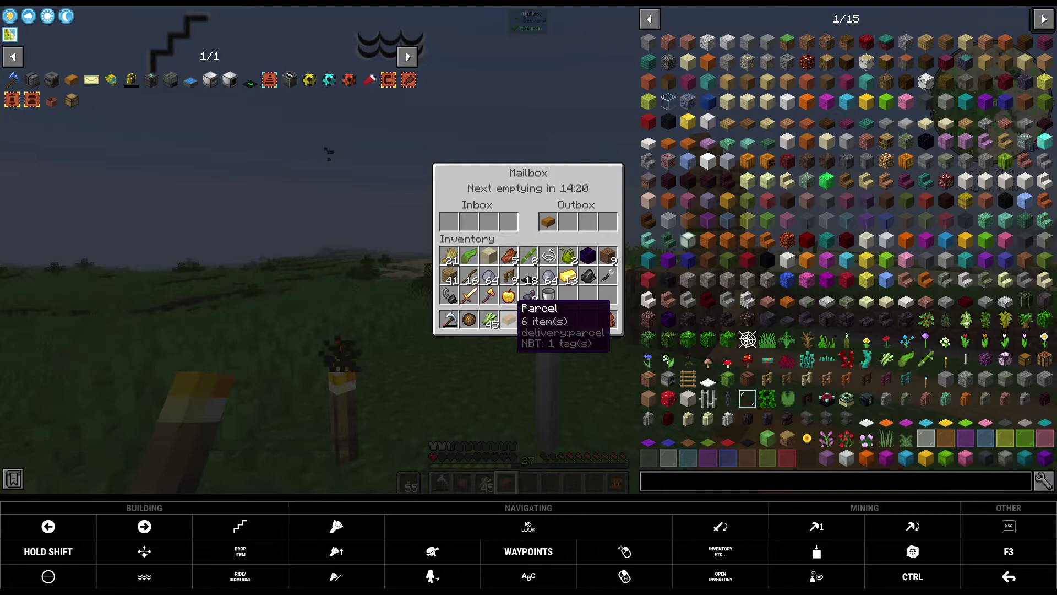
pyautogui.click(509, 319)
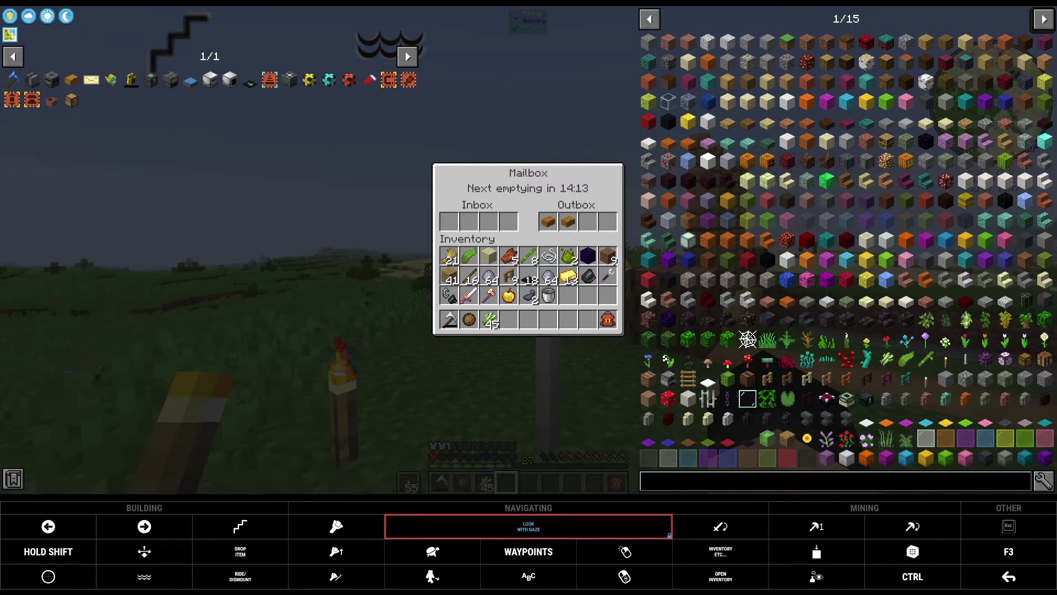
# Close the mailbox, open the gold backpack, and move its camera into the hotbar.
pyautogui.press('Escape')
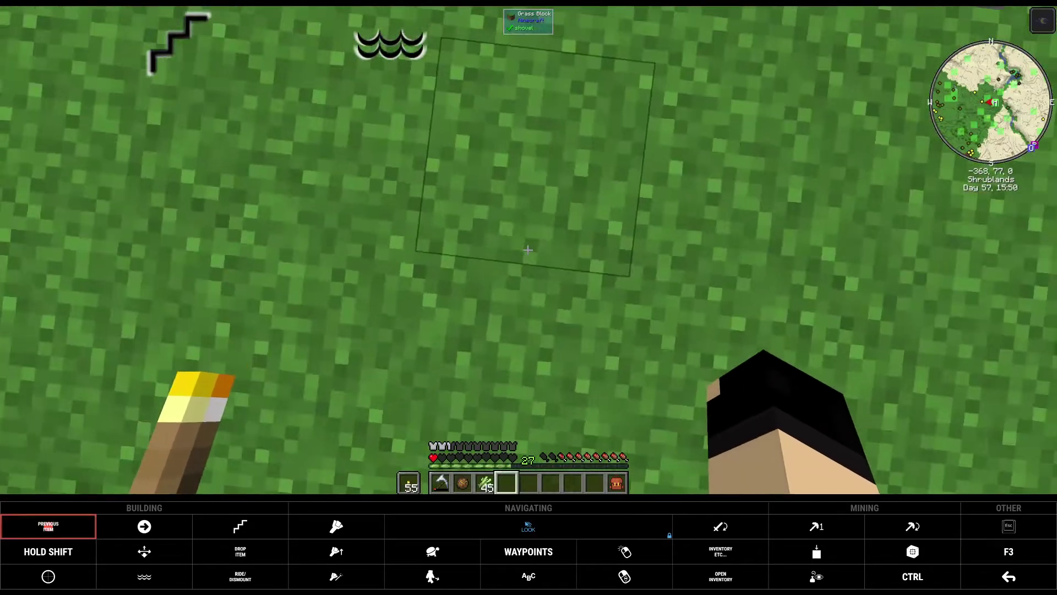
pyautogui.scroll(2, 529, 248)
pyautogui.scroll(1, 529, 248)
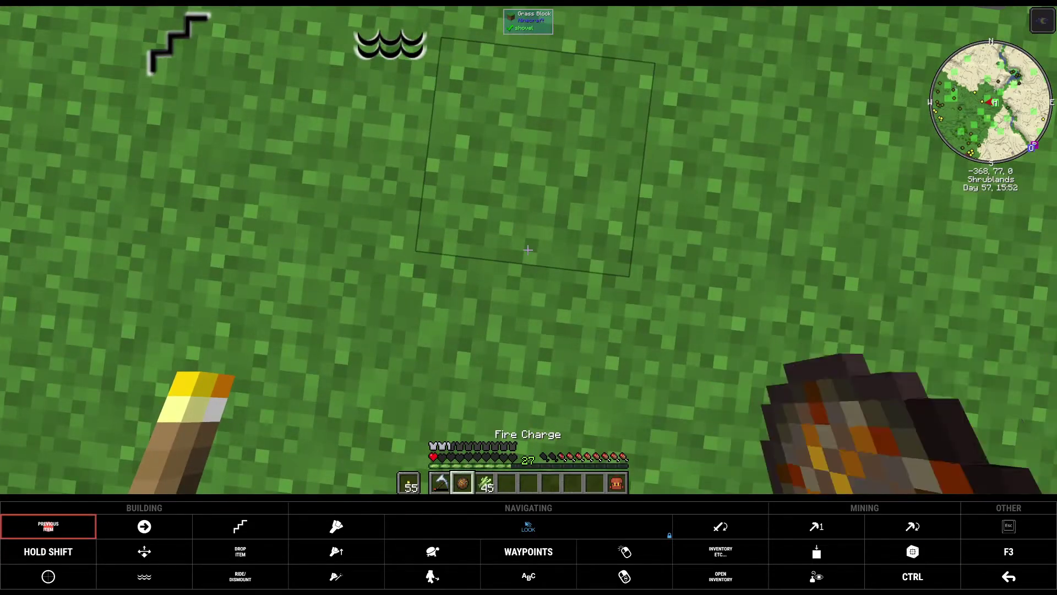
pyautogui.scroll(1, 528, 247)
pyautogui.scroll(1, 528, 248)
pyautogui.rightClick(529, 248)
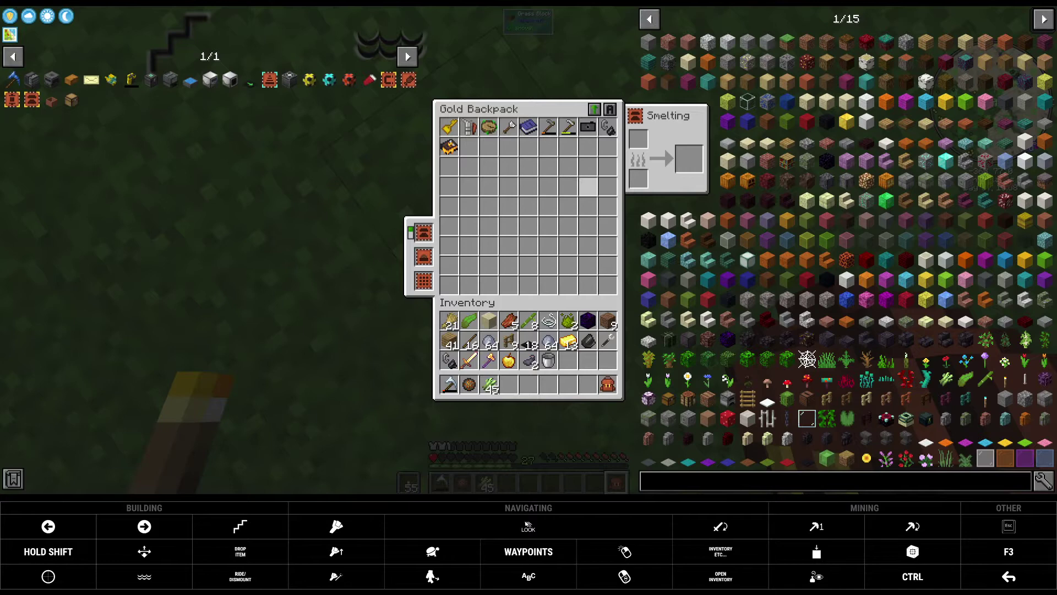
pyautogui.click(568, 126)
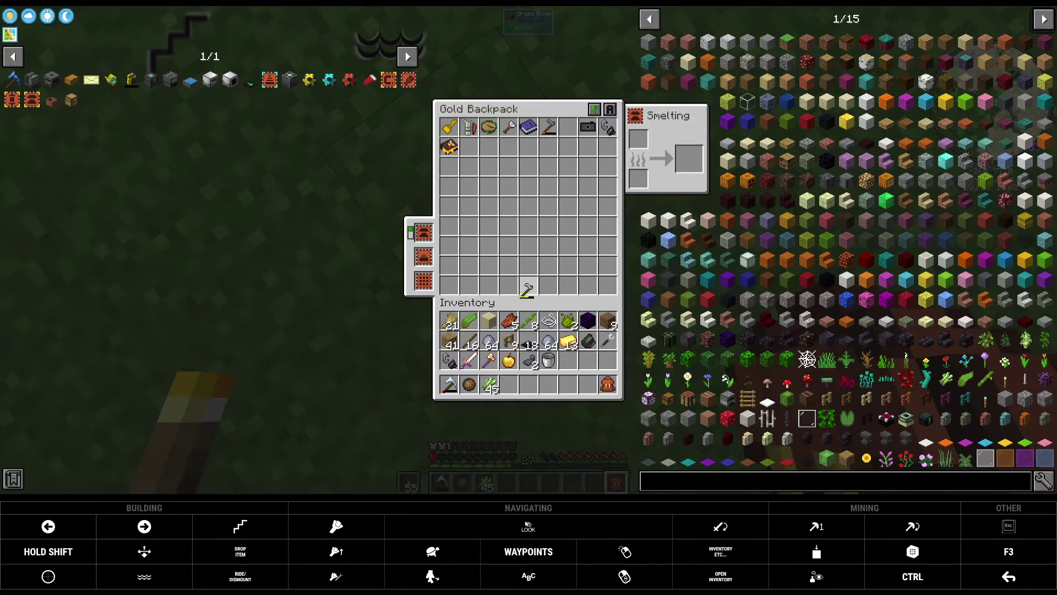
pyautogui.click(588, 126)
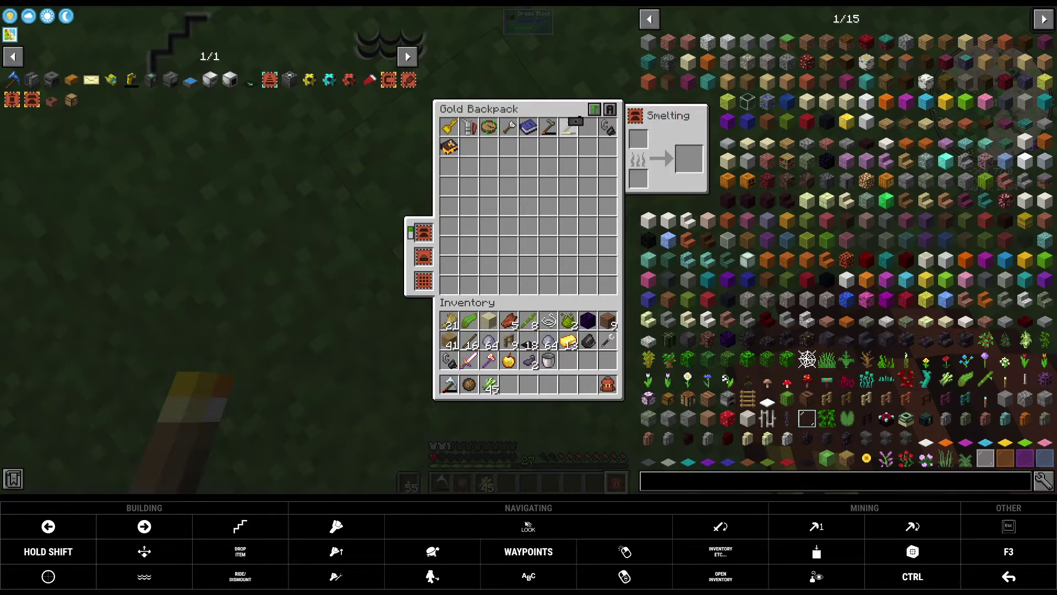
pyautogui.click(585, 385)
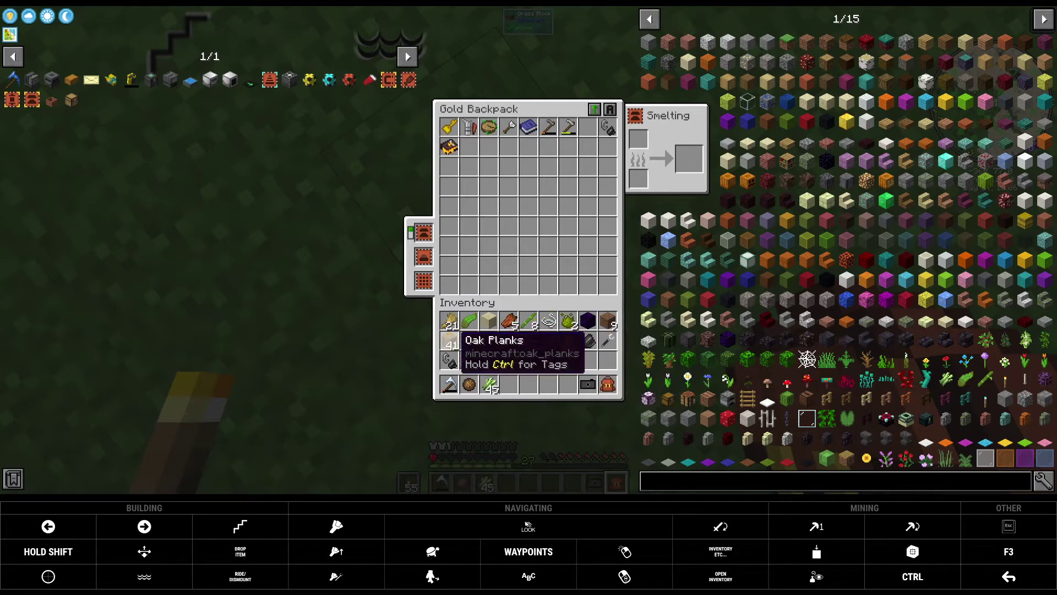
# Craft paper from sugar cane in the backpack grid using the JEI paper recipe.
pyautogui.click(91, 80)
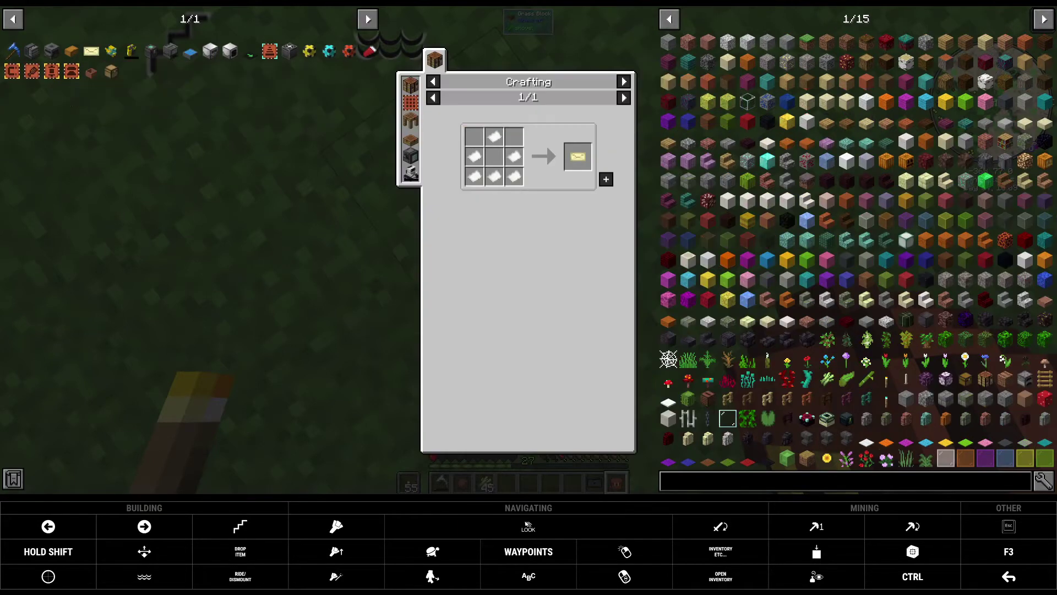
pyautogui.click(496, 161)
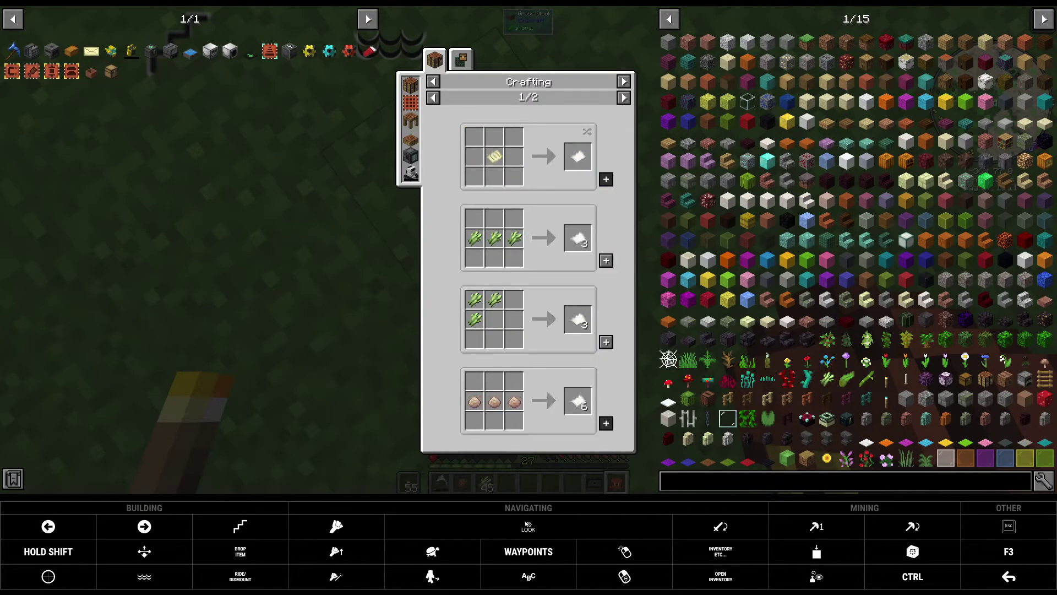
pyautogui.click(605, 260)
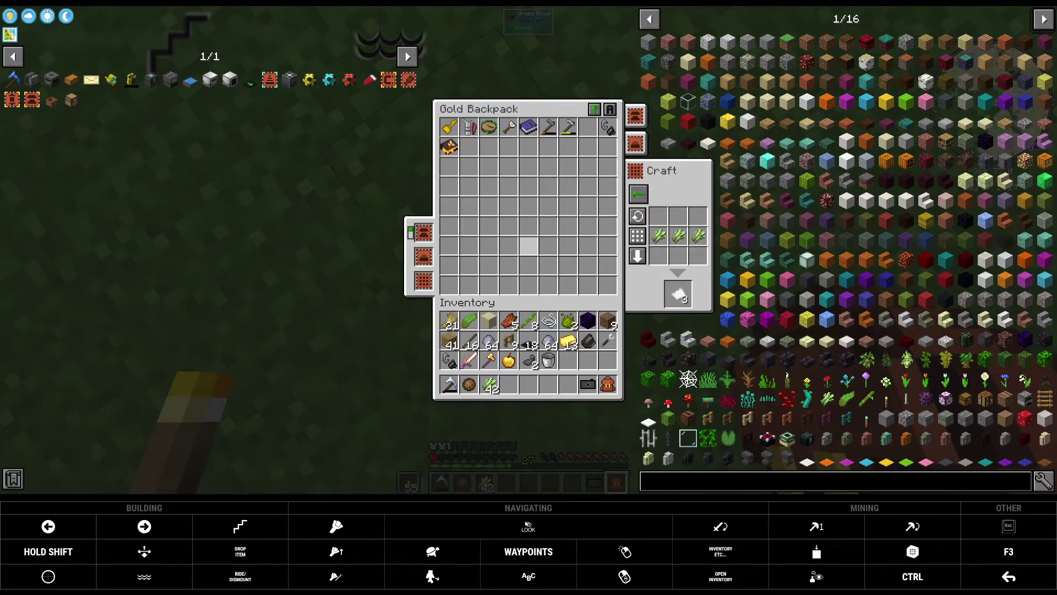
pyautogui.click(529, 320)
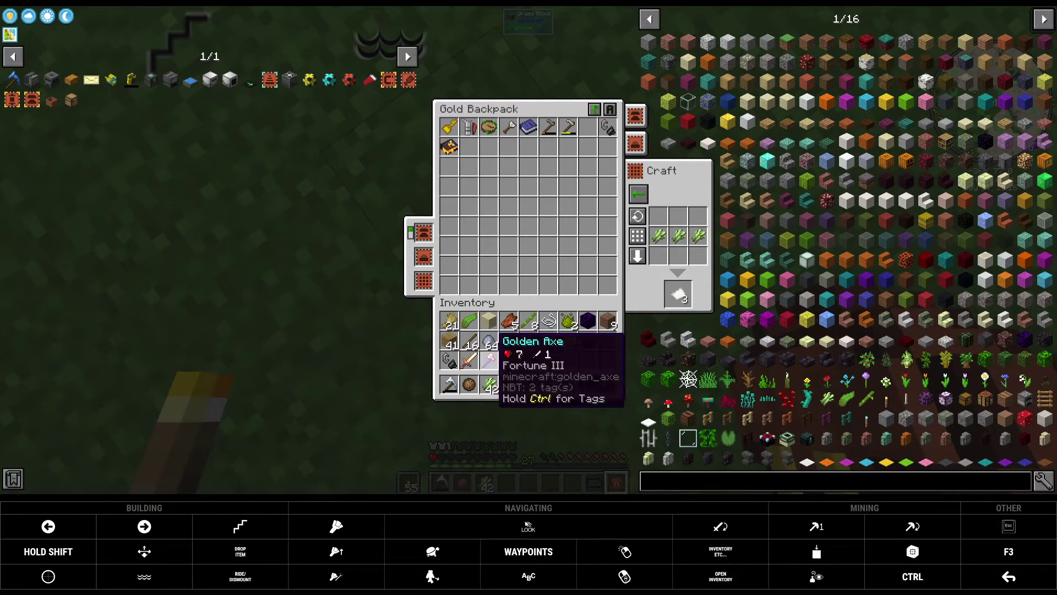
pyautogui.click(489, 384)
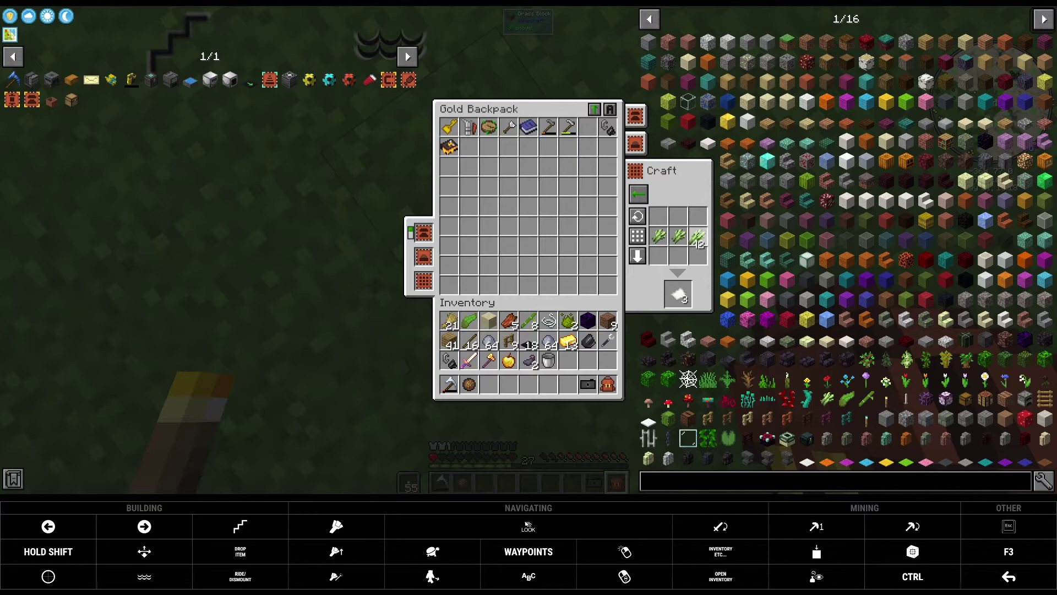
pyautogui.click(697, 240)
pyautogui.click(636, 237)
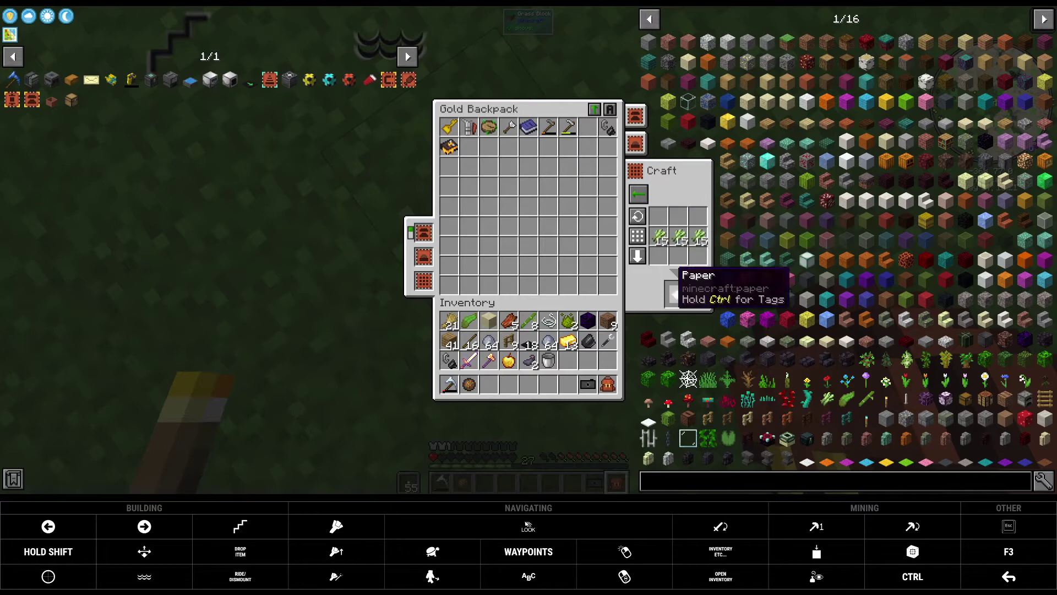
pyautogui.click(678, 295)
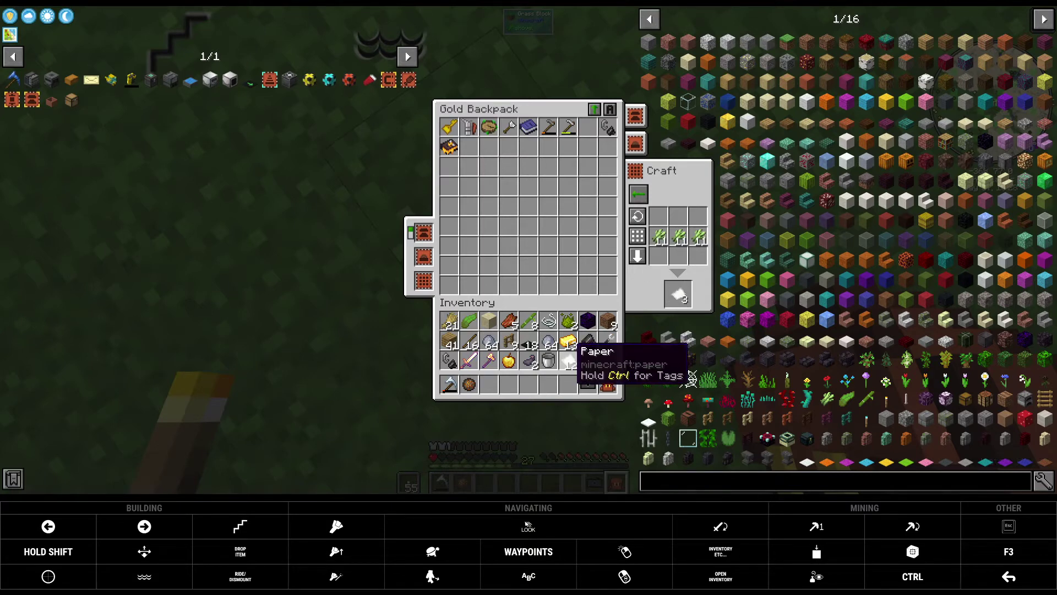
pyautogui.click(637, 237)
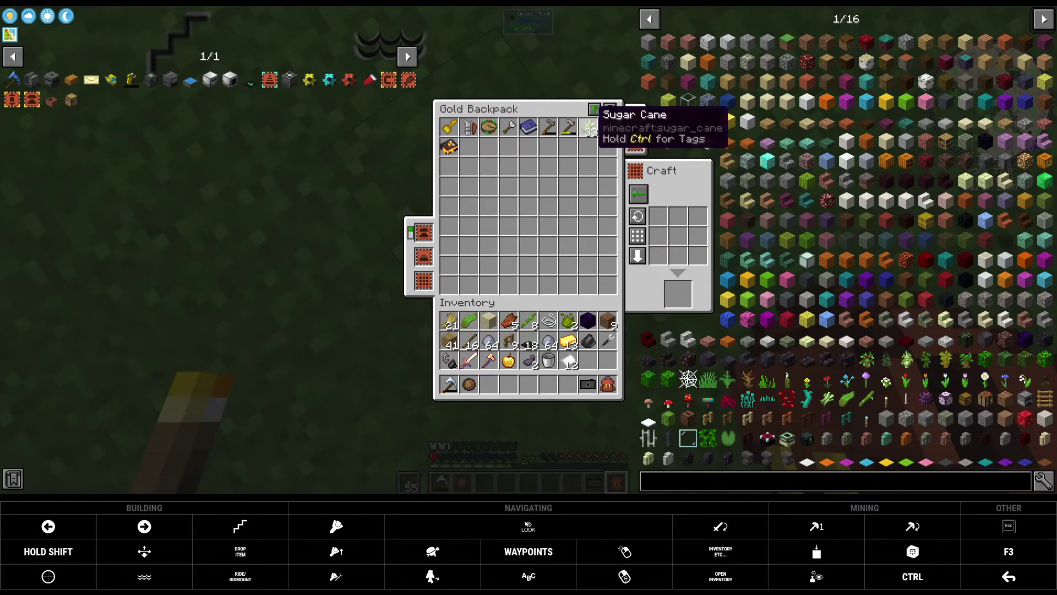
pyautogui.click(590, 126)
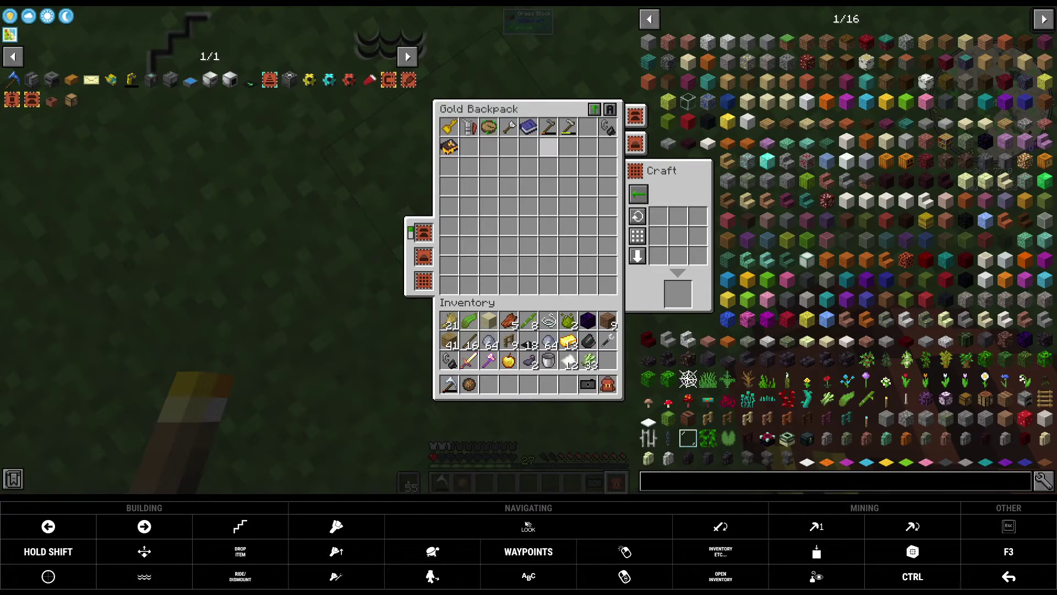
pyautogui.click(450, 146)
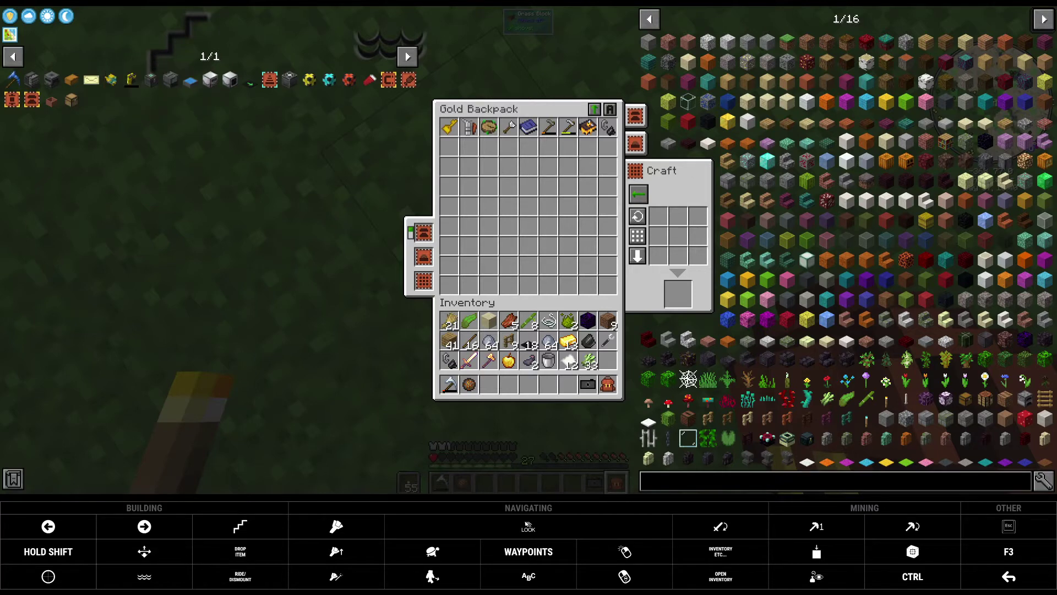
# Craft an envelope from paper and keep the leftover paper in the hotbar.
pyautogui.click(91, 80)
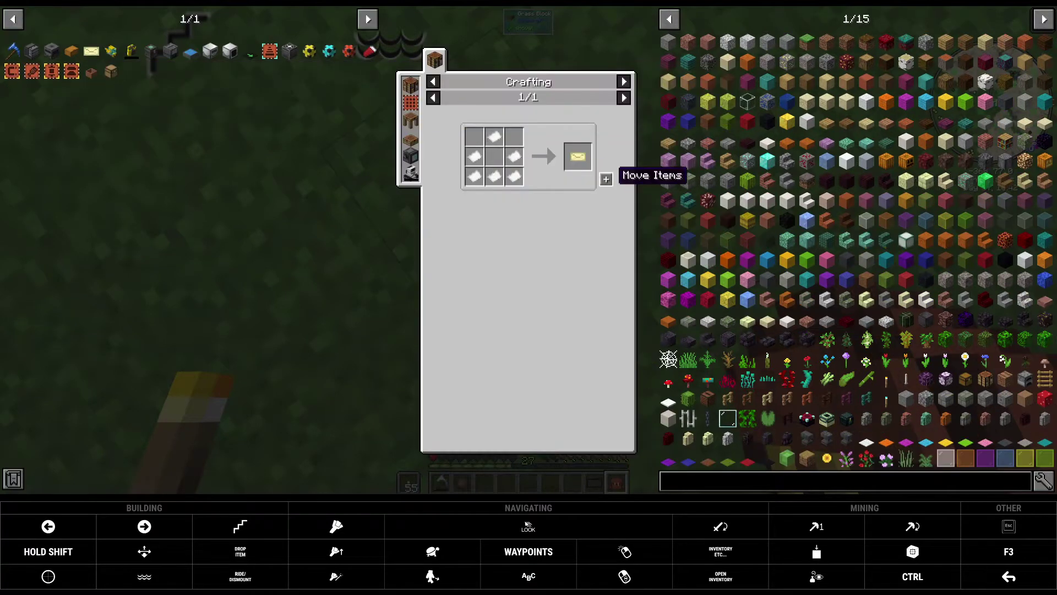
pyautogui.click(606, 178)
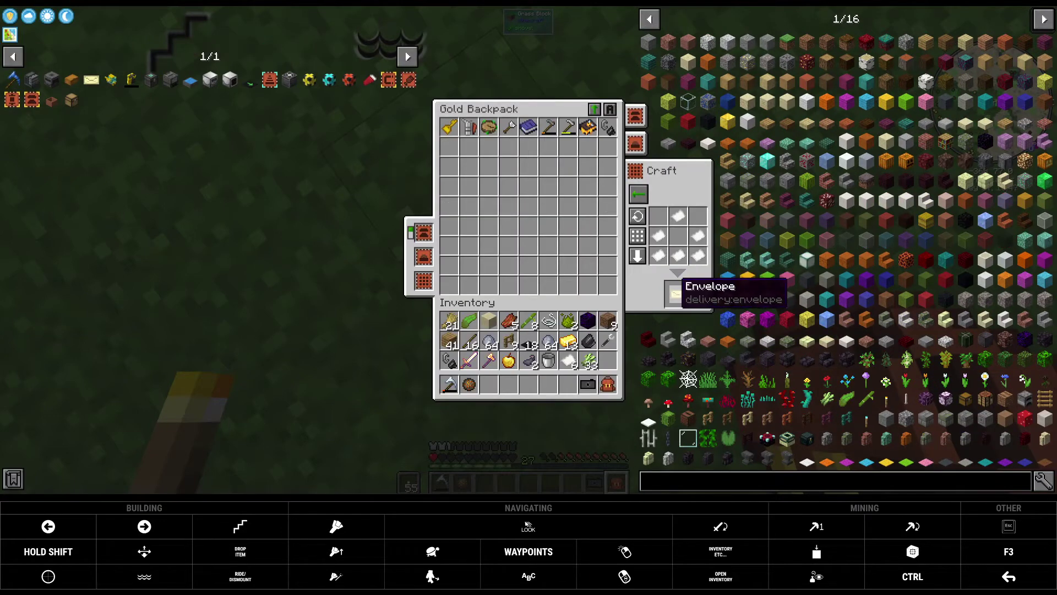
pyautogui.click(682, 286)
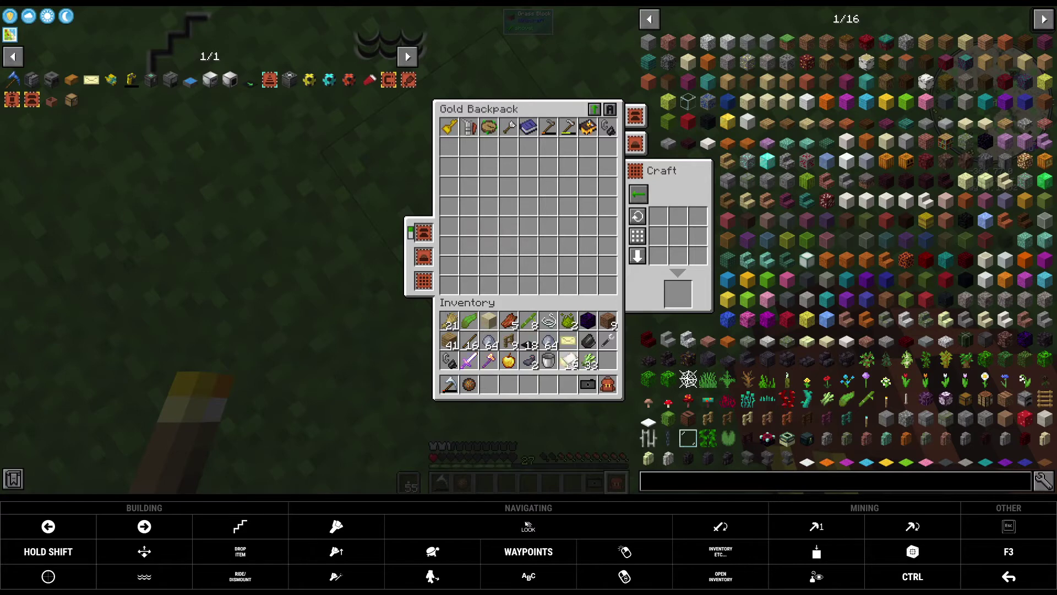
pyautogui.click(566, 385)
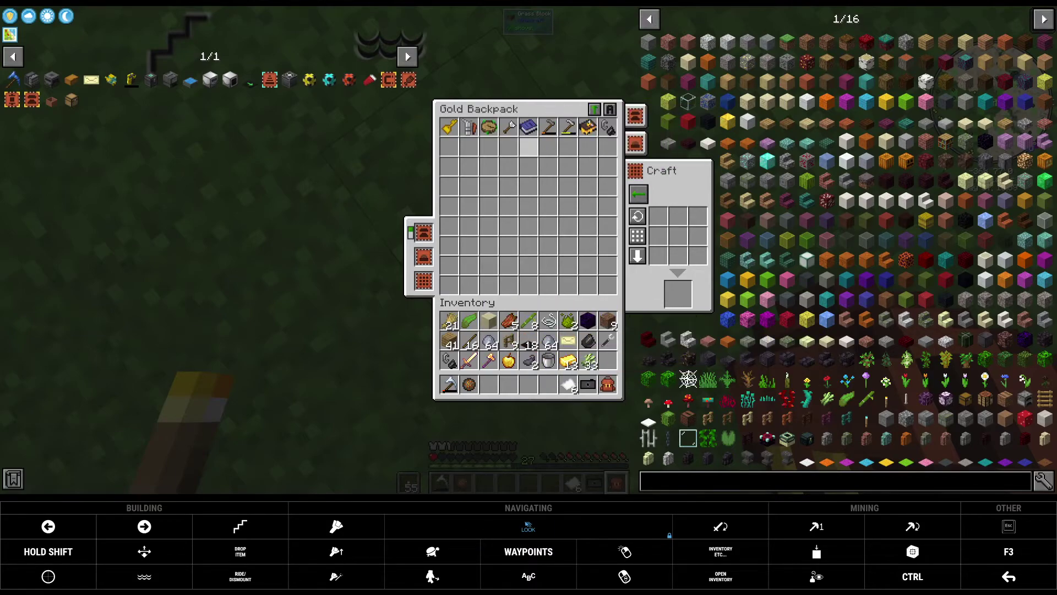
pyautogui.press('Escape')
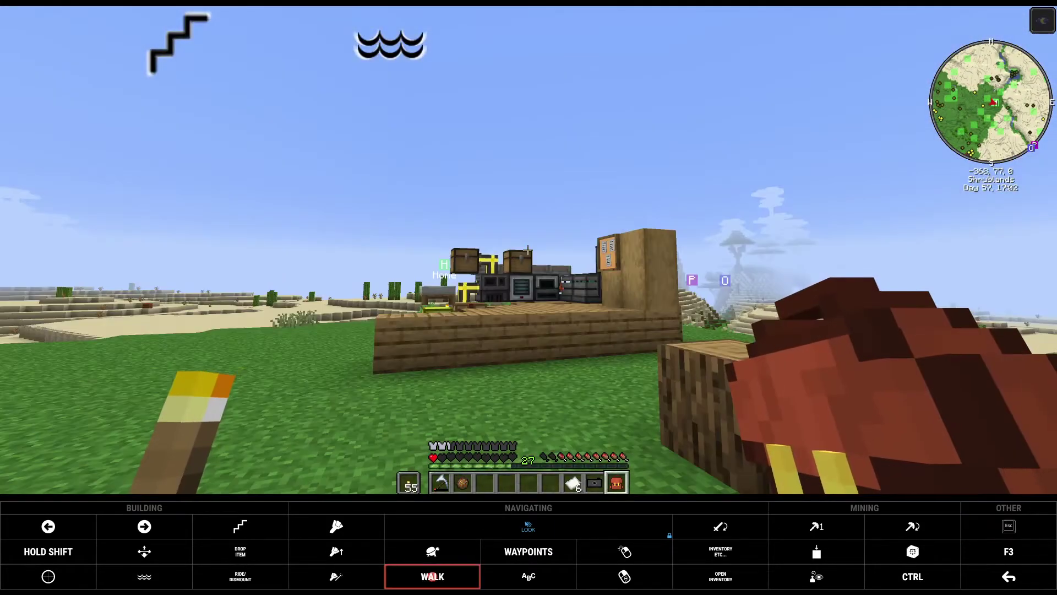
# Auto-walk to the machines and open the crafting station beside its chest.
pyautogui.click(432, 576)
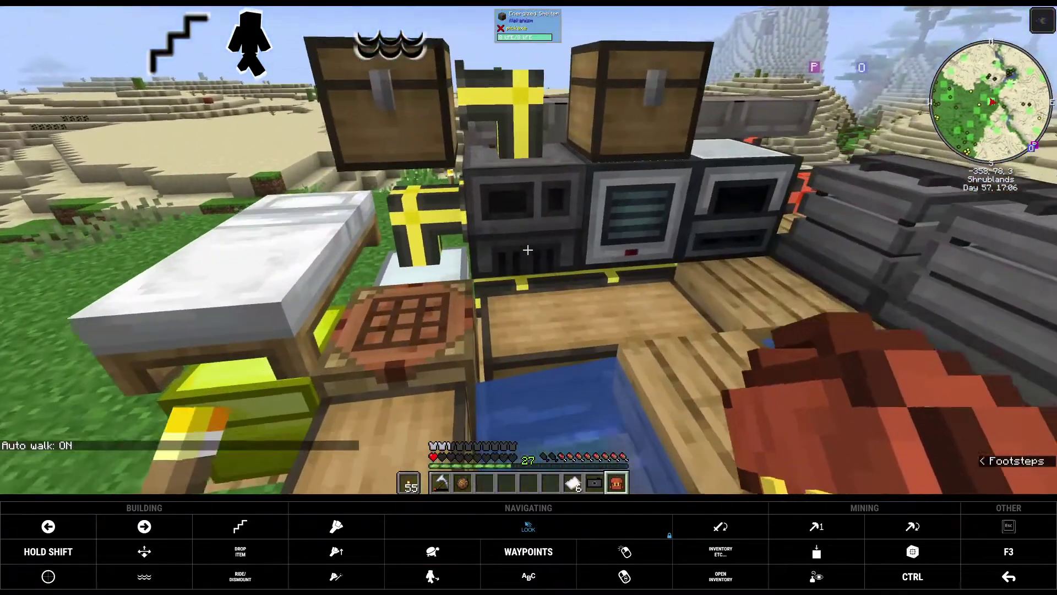
pyautogui.click(432, 577)
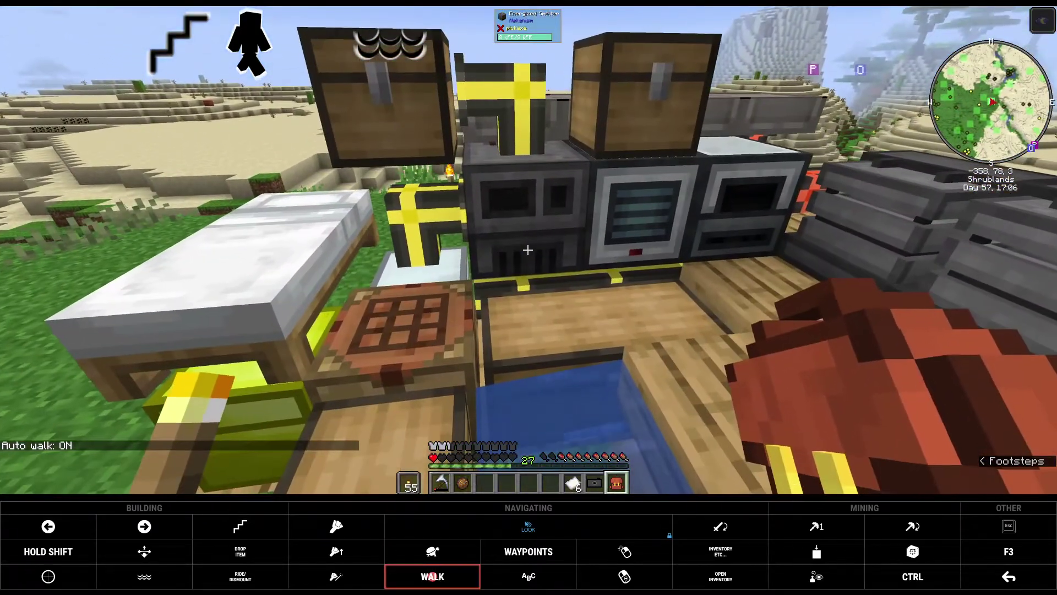
pyautogui.click(528, 526)
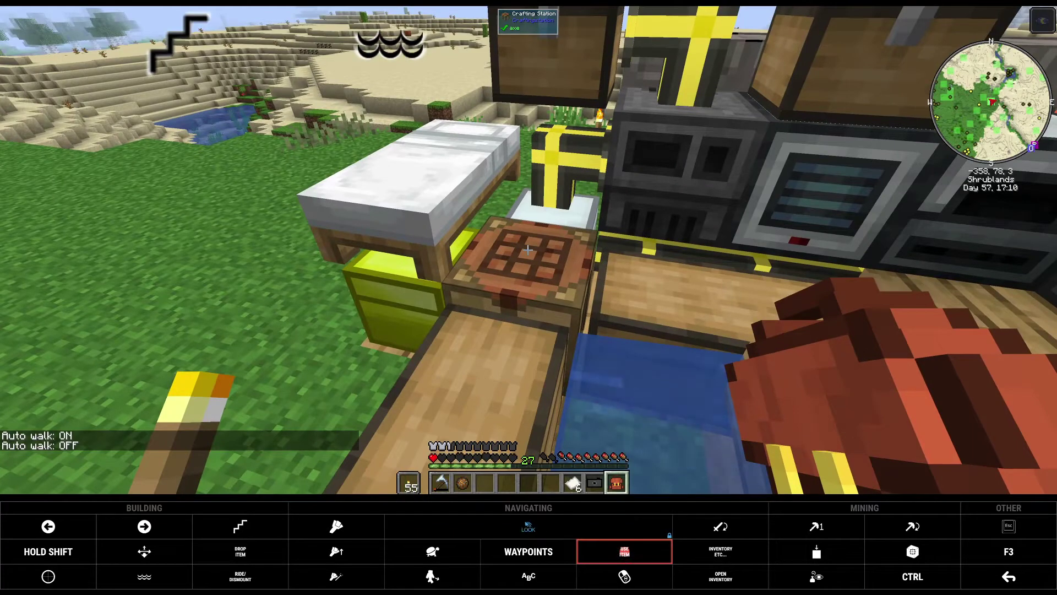
pyautogui.rightClick(528, 247)
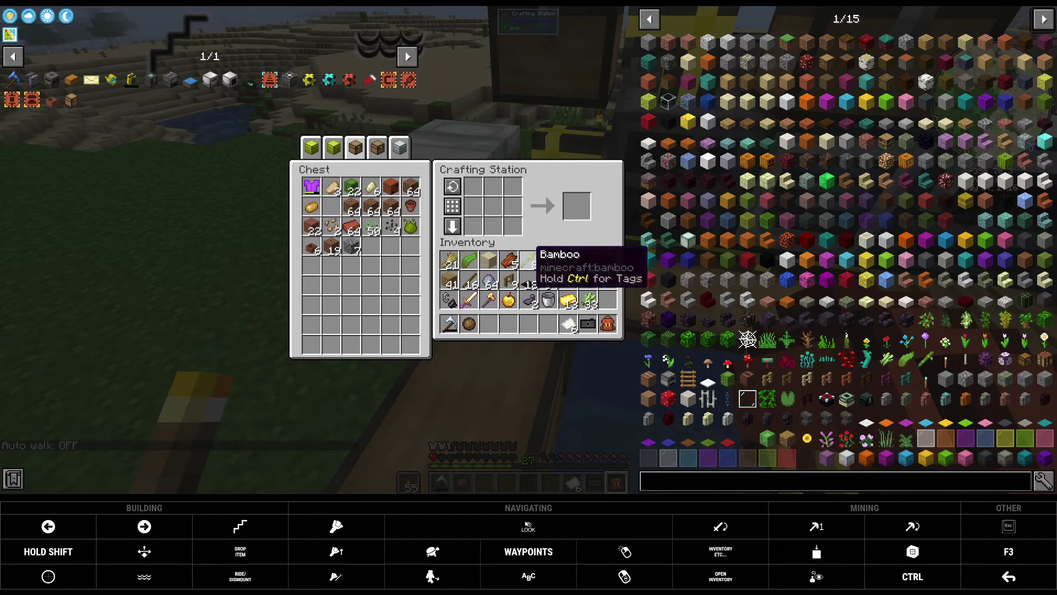
# Move the cooked porkchop stack from the chest into the hotbar.
pyautogui.click(332, 189)
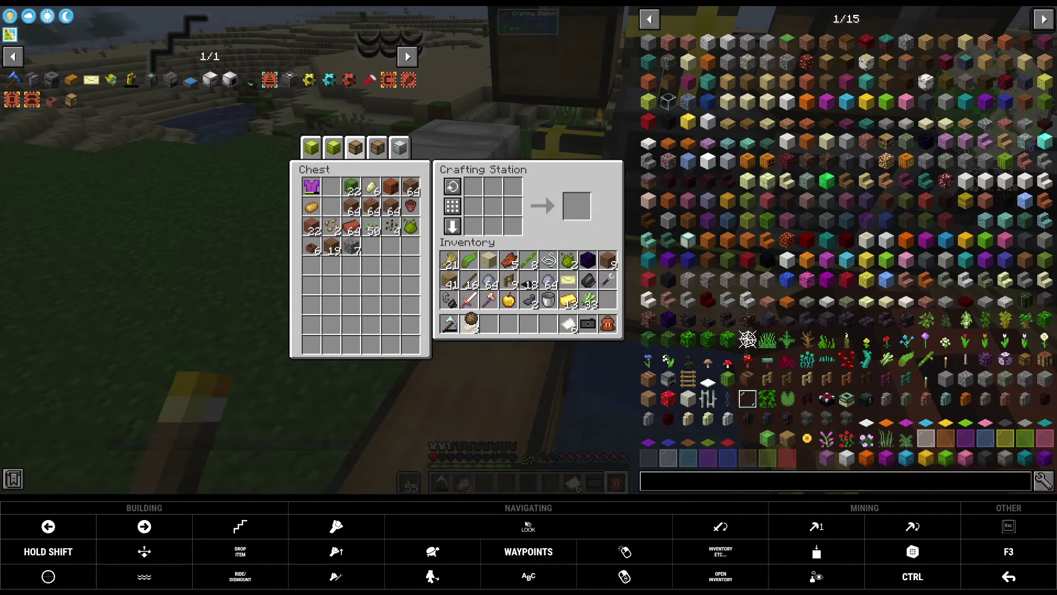
pyautogui.click(488, 320)
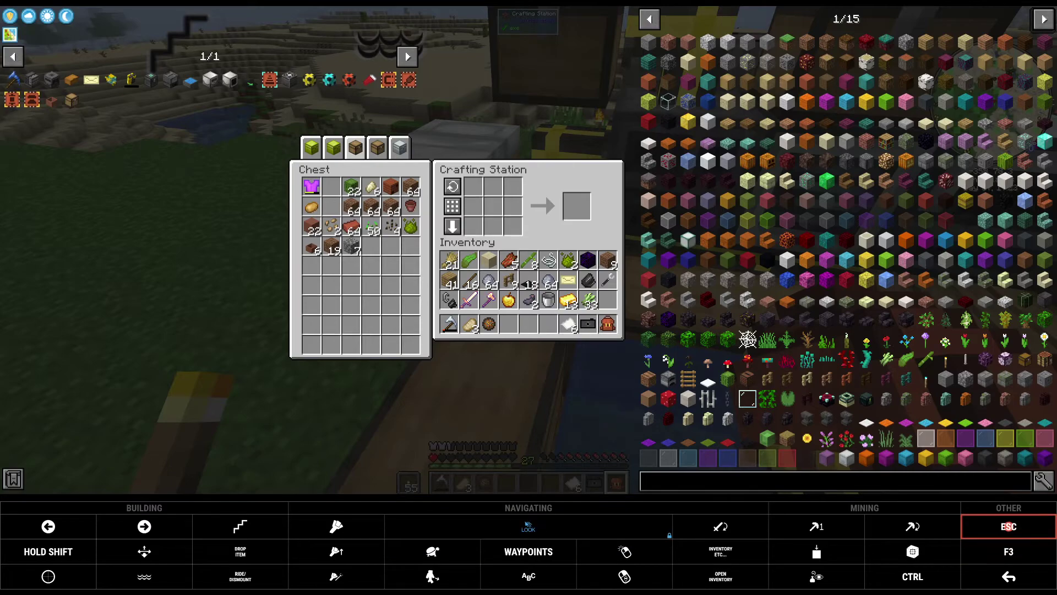
pyautogui.press('Escape')
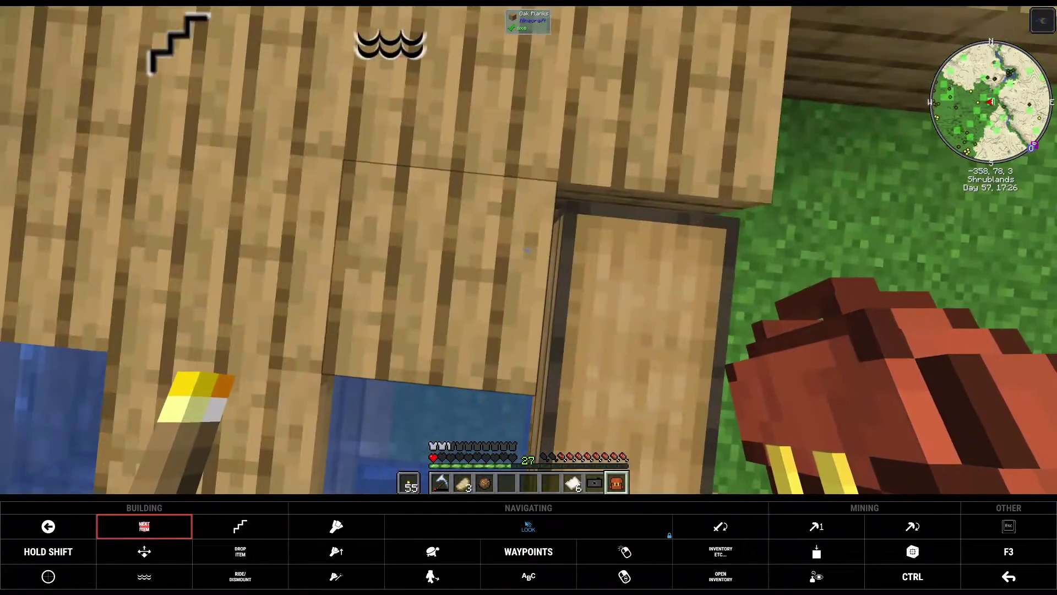
pyautogui.scroll(-2, 526, 248)
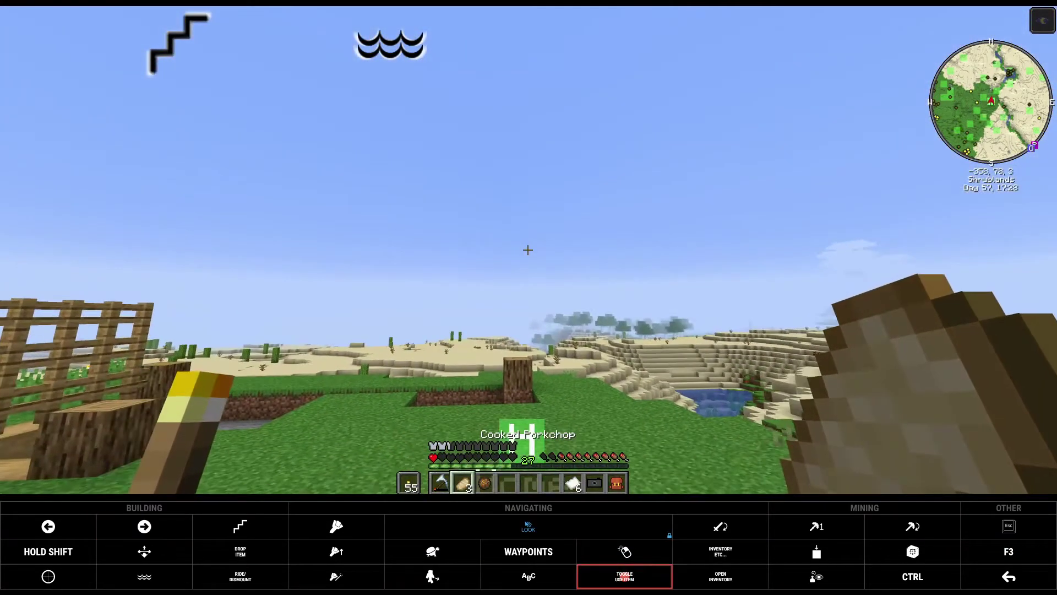
# Eat a cooked porkchop, then teleport to the Portal waypoint.
pyautogui.click(626, 575)
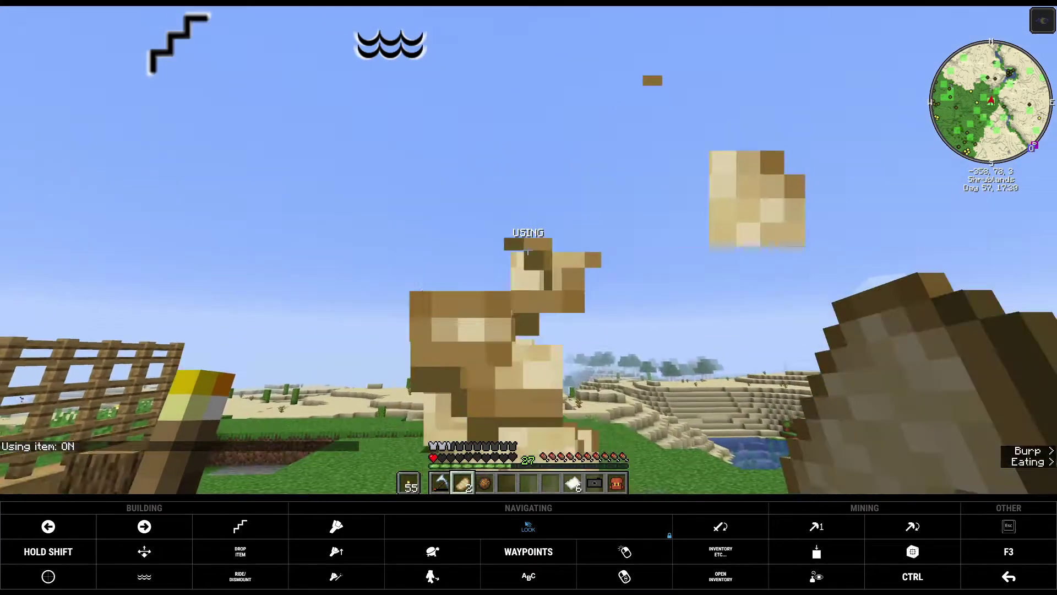
pyautogui.click(625, 576)
pyautogui.click(528, 550)
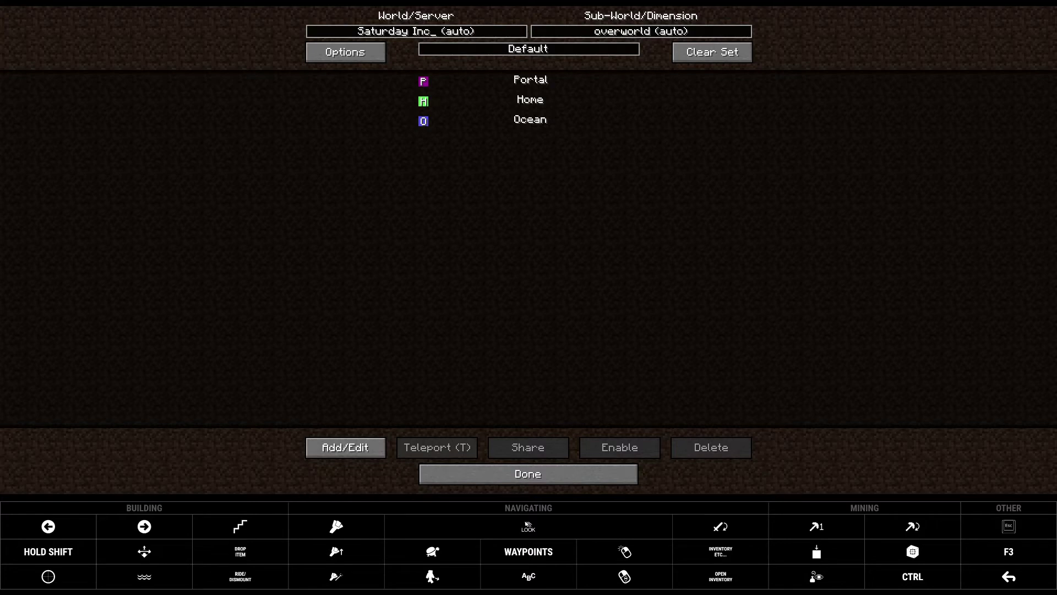
pyautogui.click(530, 80)
pyautogui.click(437, 447)
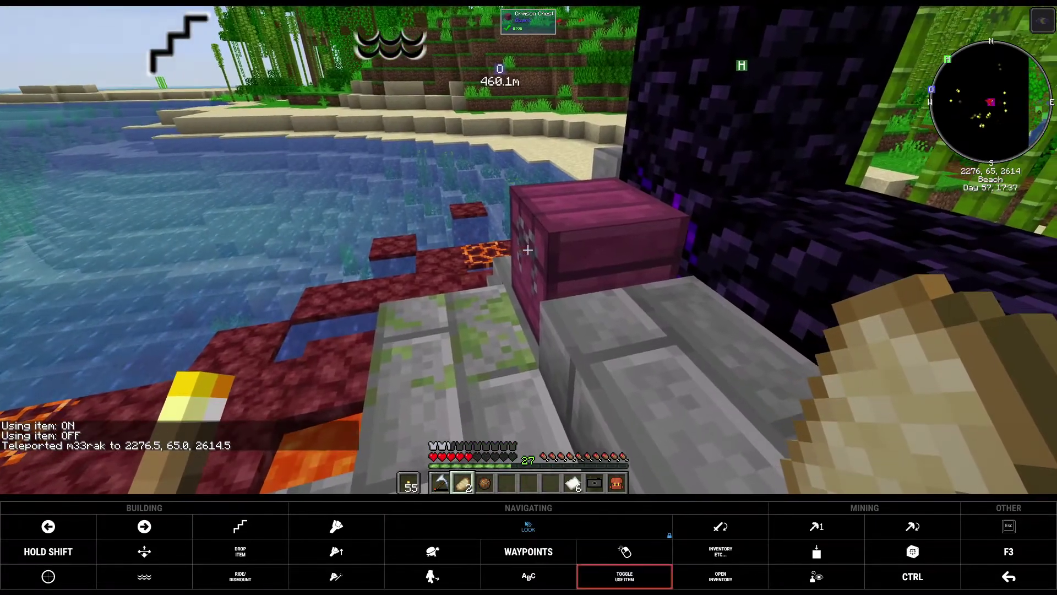
# Check the crimson chest beside the portal and close it.
pyautogui.rightClick(527, 250)
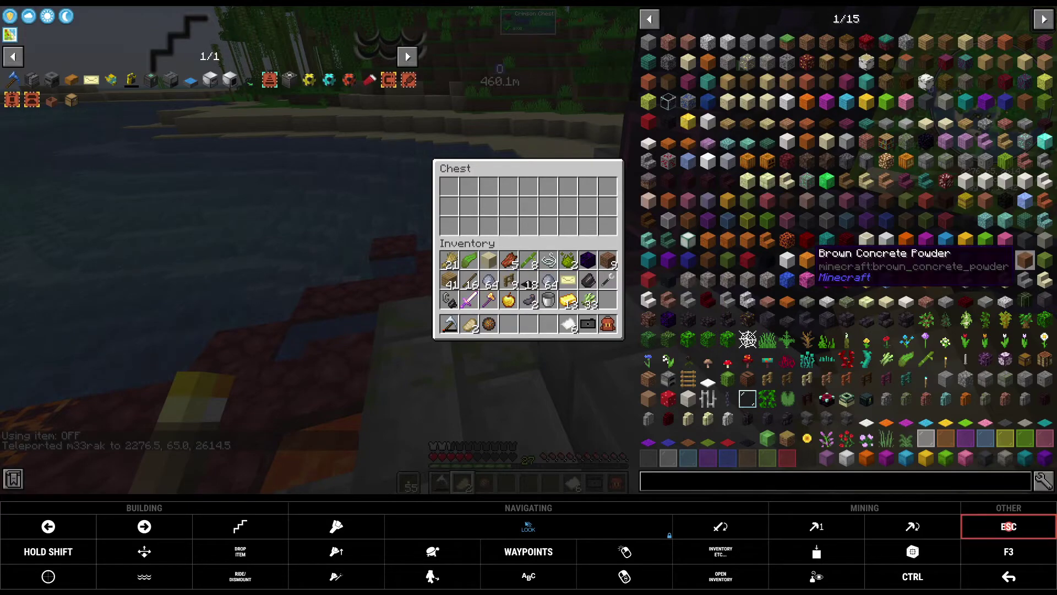
pyautogui.press('Escape')
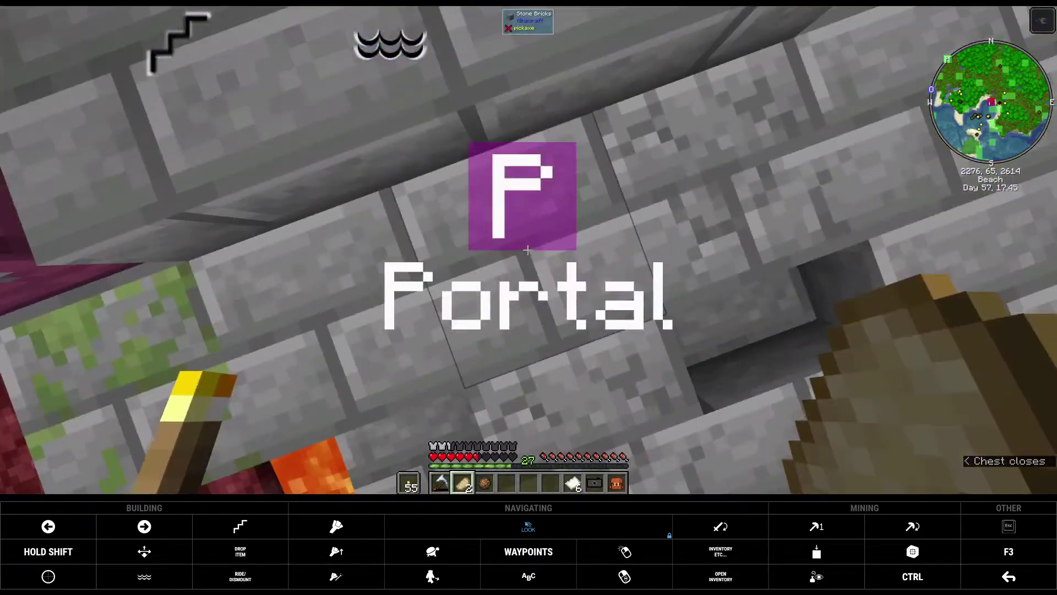
pyautogui.scroll(1, 527, 250)
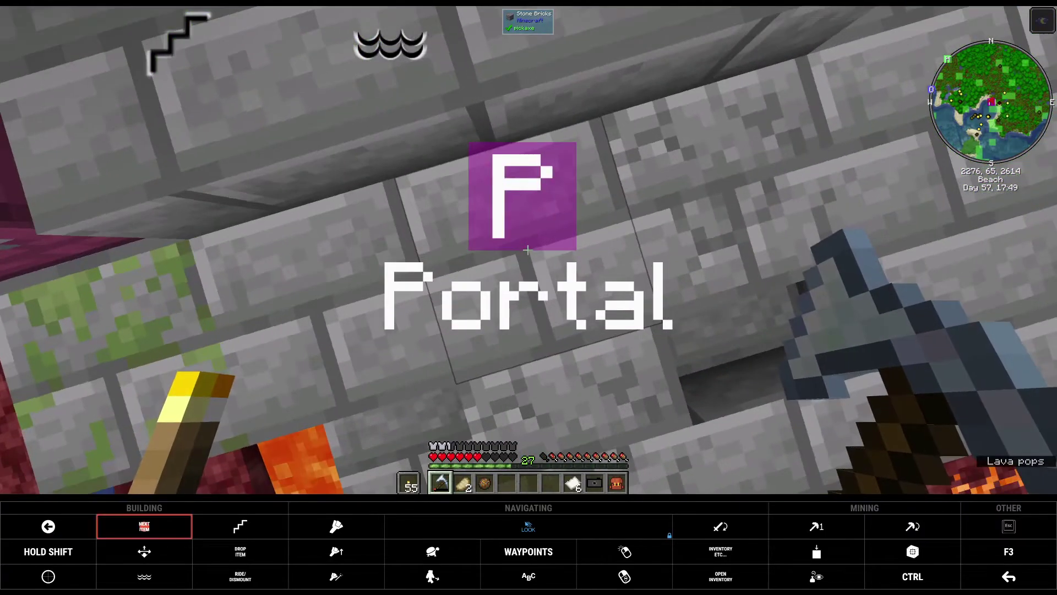
pyautogui.scroll(-2, 527, 249)
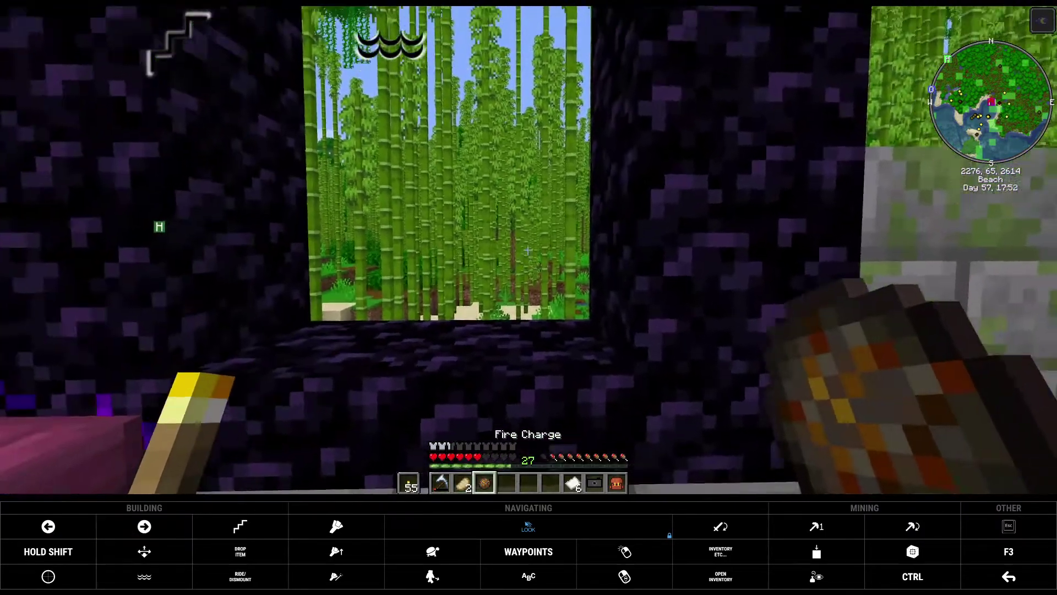
# Light the obsidian portal with the fire charge and sneak into it.
pyautogui.press('w')
pyautogui.rightClick(527, 249)
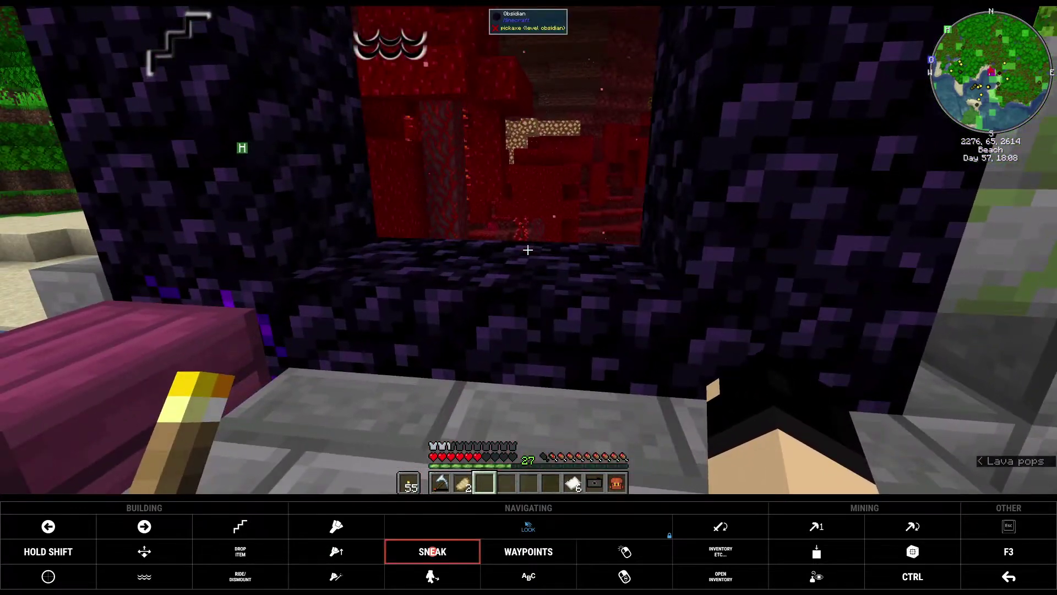
pyautogui.click(433, 552)
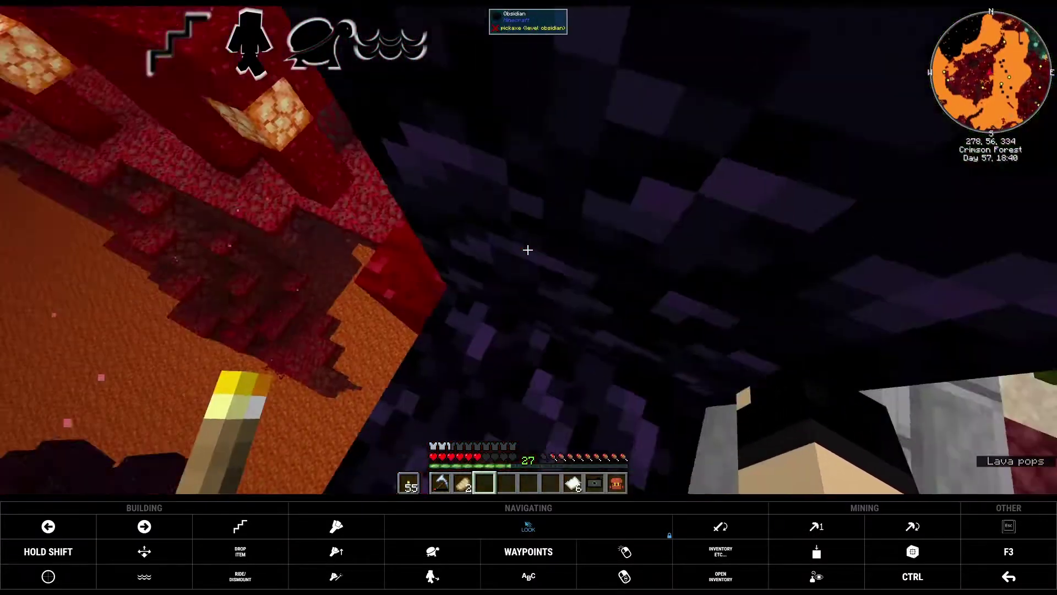
# Place two oak plank blocks by the portal, stop sneaking, and walk into the Crimson Forest.
pyautogui.press('e')
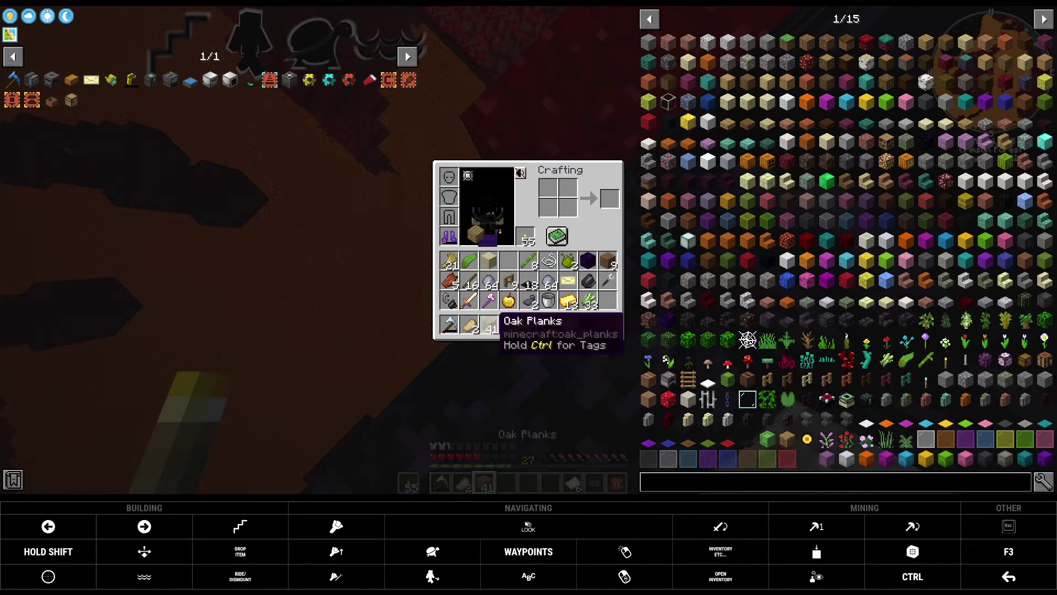
pyautogui.press('Escape')
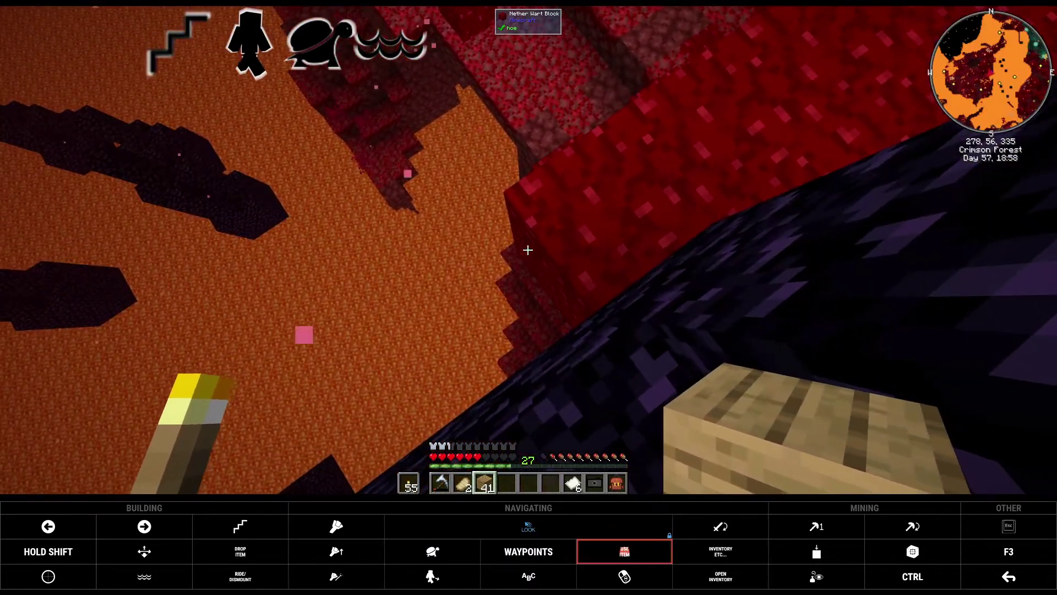
pyautogui.rightClick(528, 250)
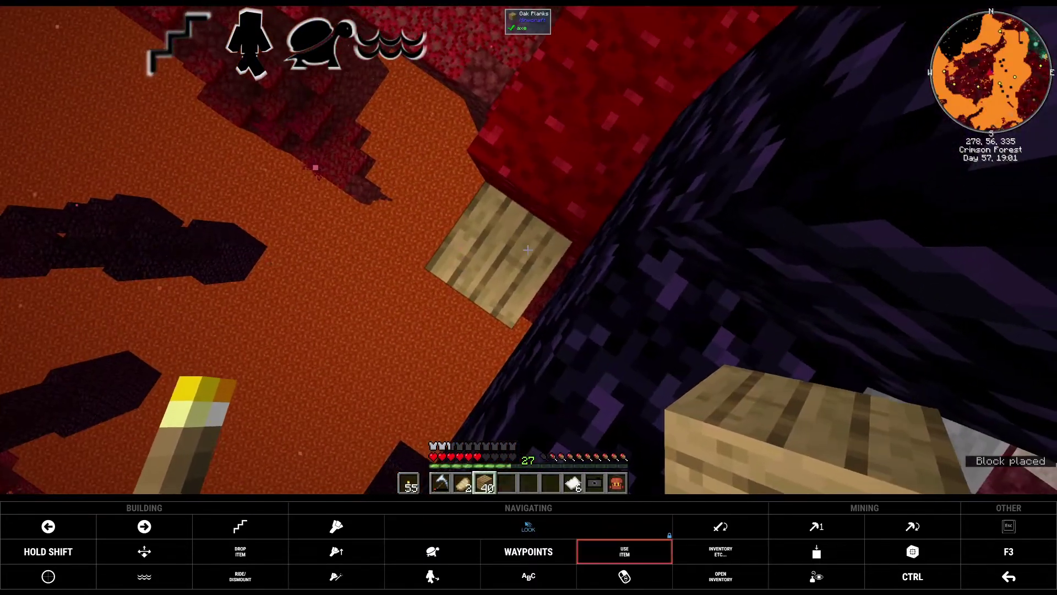
pyautogui.rightClick(528, 250)
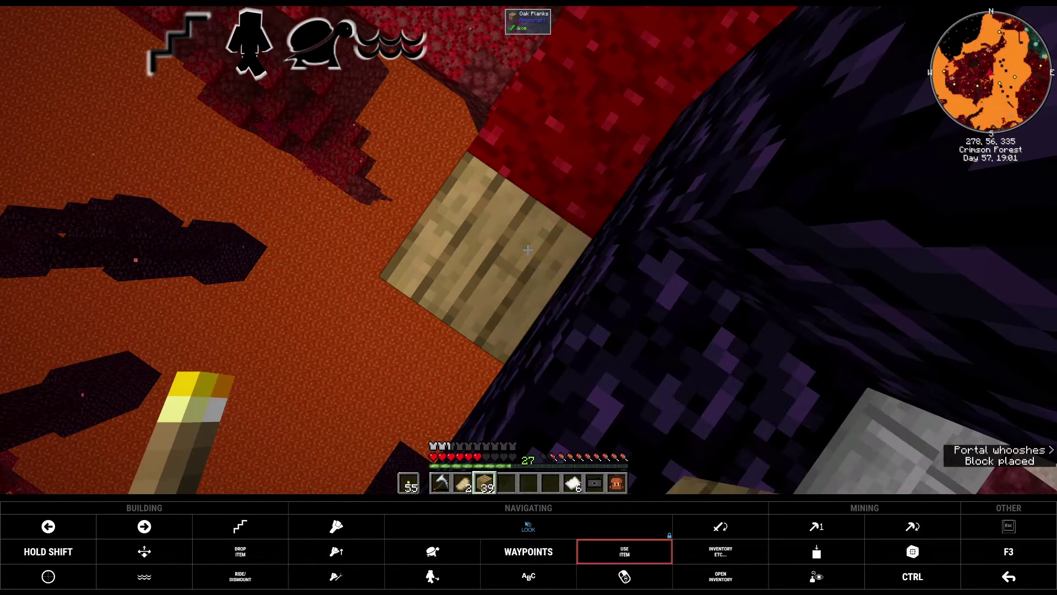
pyautogui.press('shift')
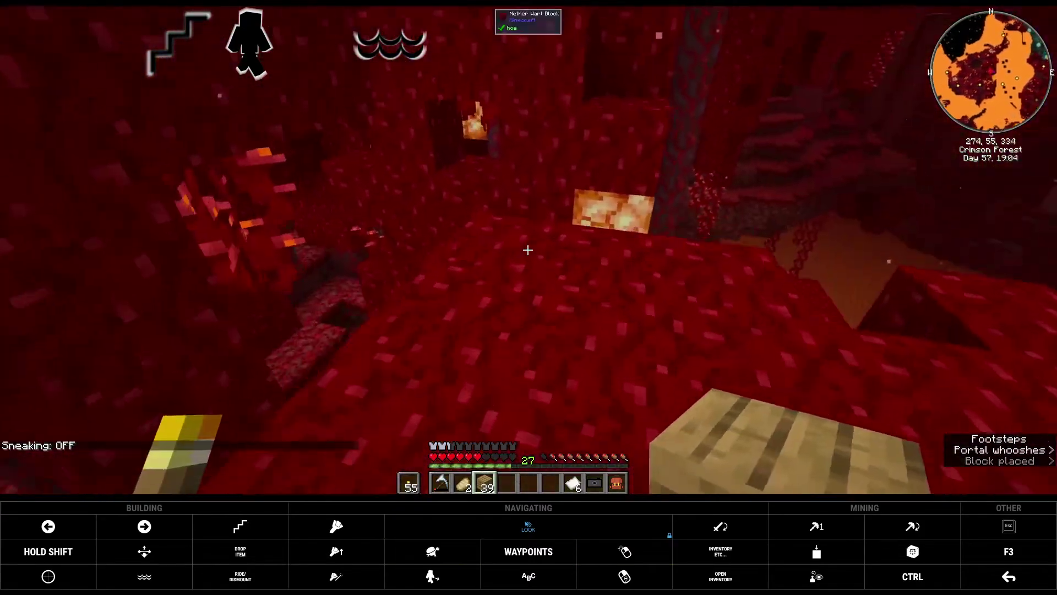
pyautogui.press('w')
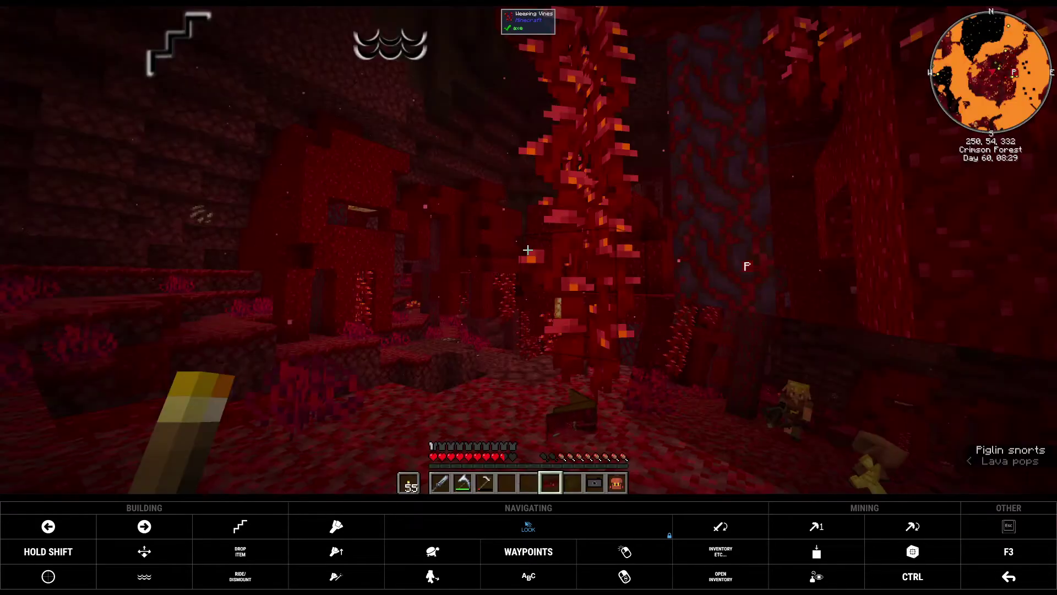
# Place the dark red image item into the envelope's slot and close the envelope.
pyautogui.press('e')
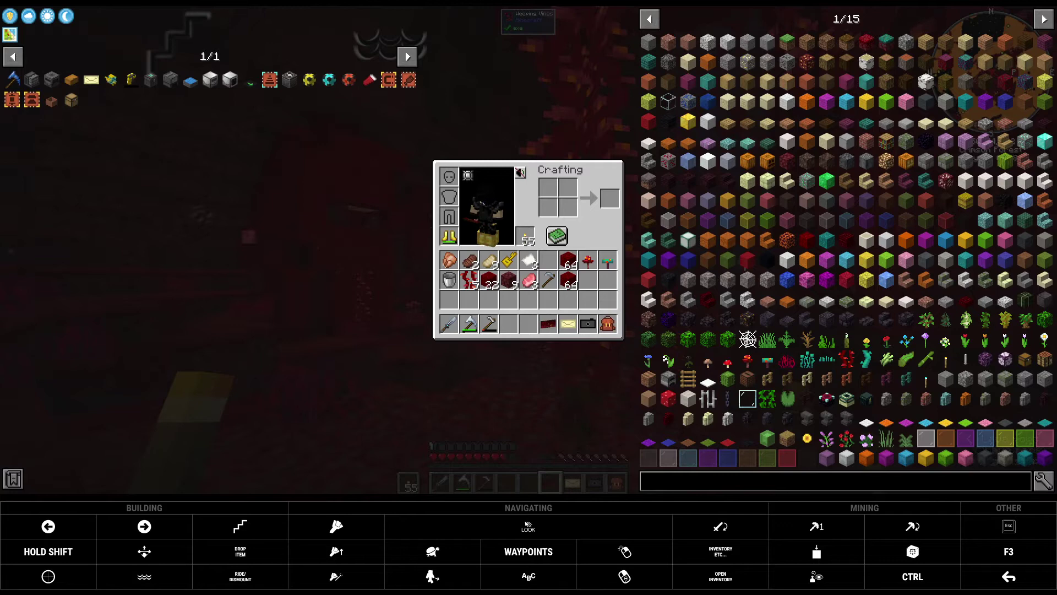
pyautogui.press('Escape')
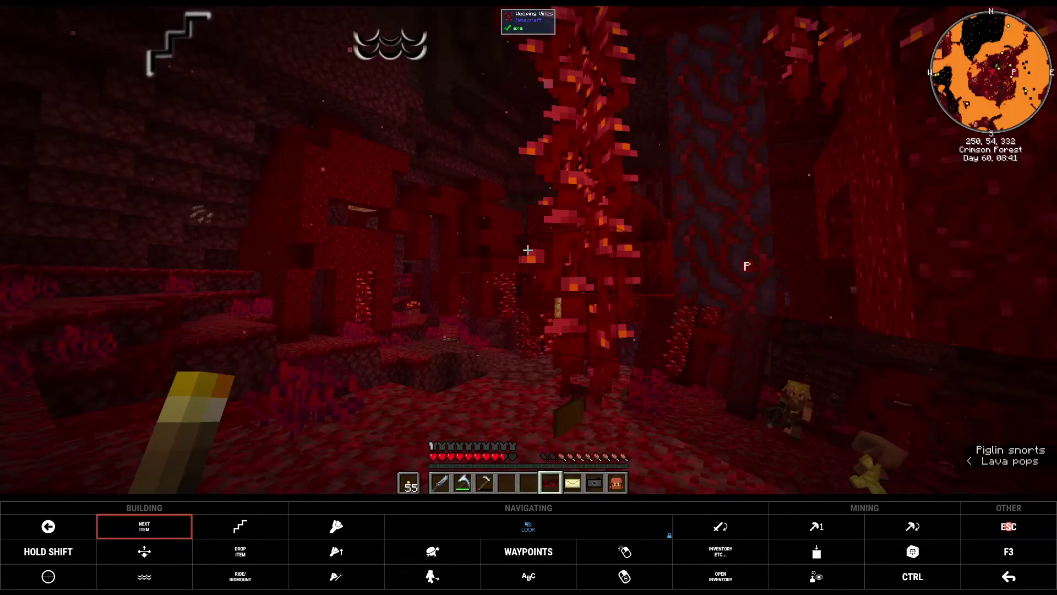
pyautogui.scroll(-1, 530, 297)
pyautogui.rightClick(529, 248)
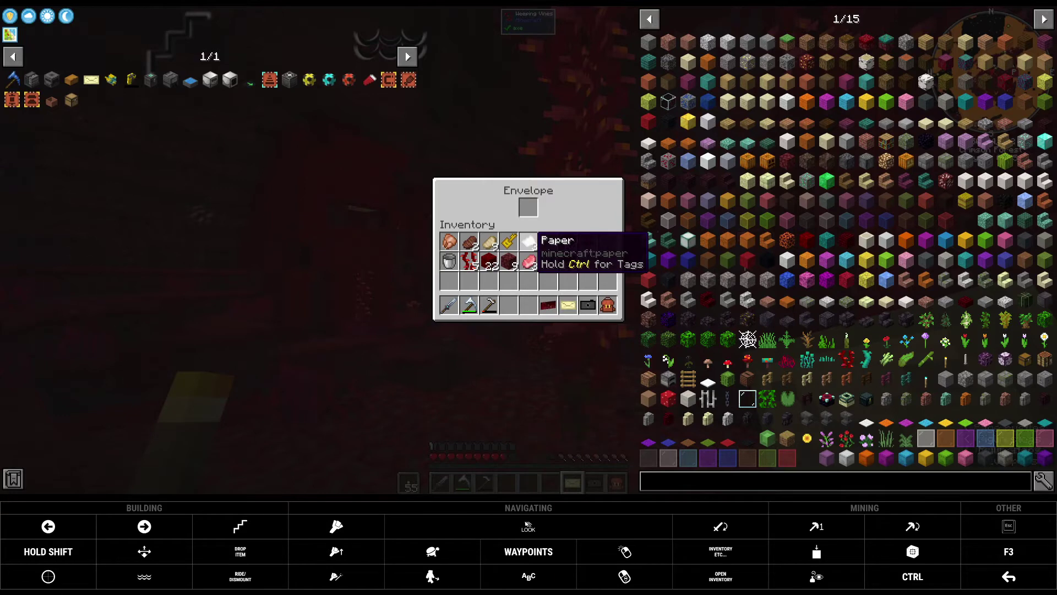
pyautogui.click(549, 305)
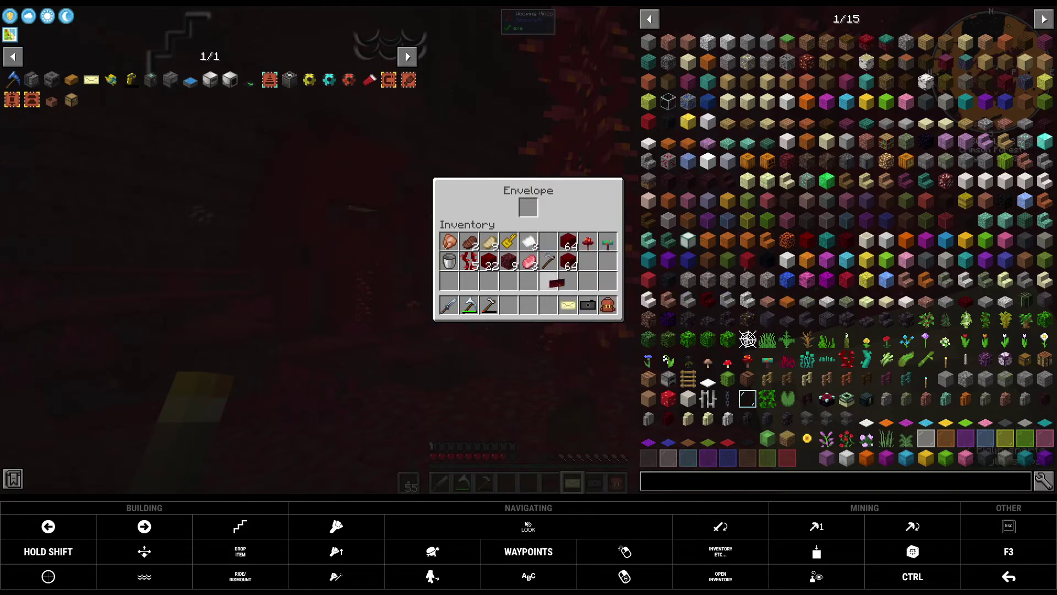
pyautogui.click(528, 208)
pyautogui.click(528, 525)
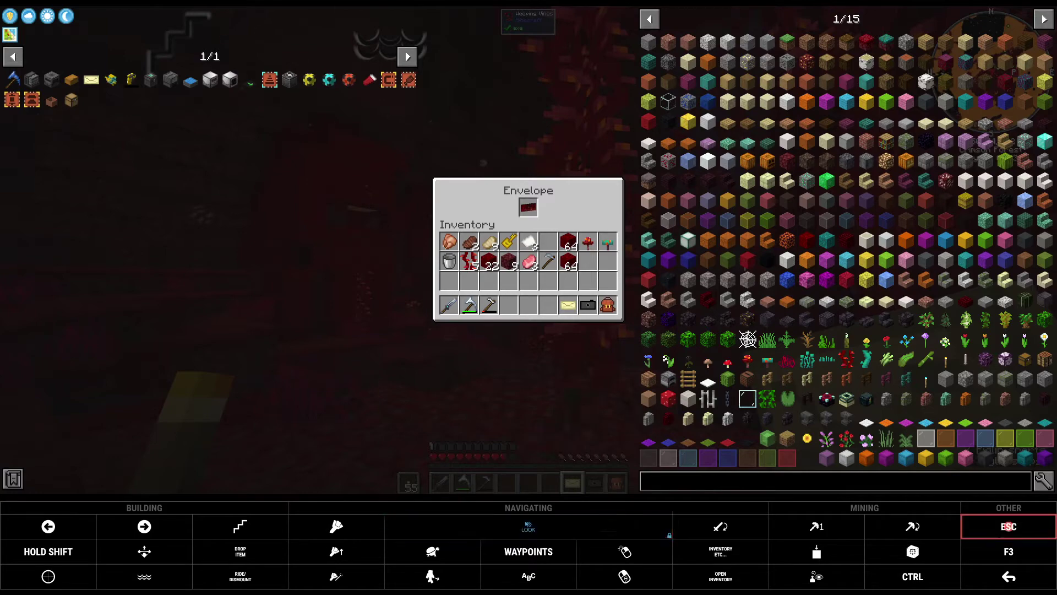
pyautogui.press('Escape')
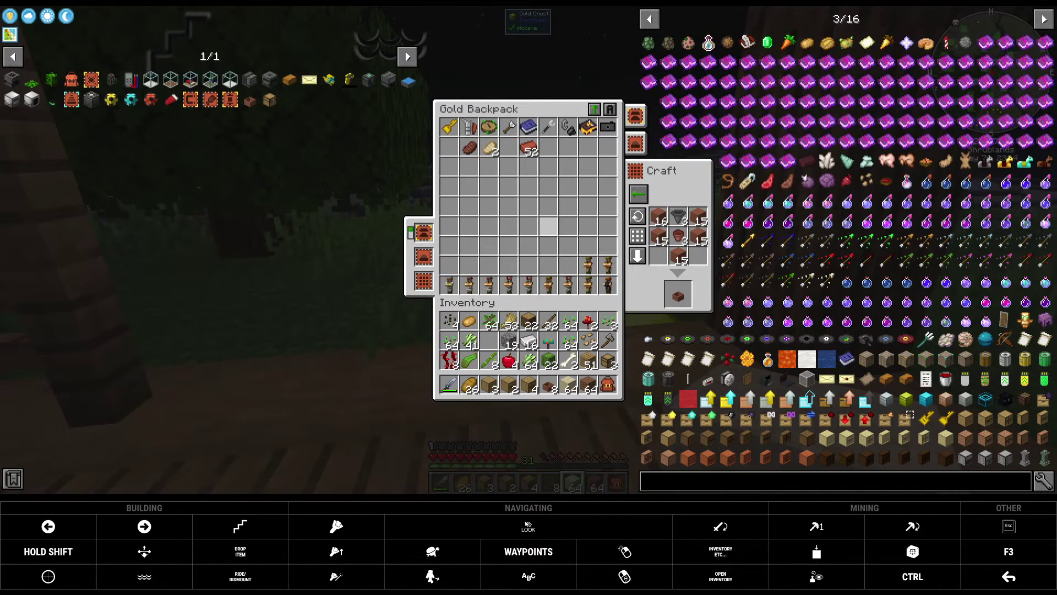
# Craft Hopper Botany Pots and return the leftover terracotta to the Gold Backpack.
pyautogui.click(677, 295)
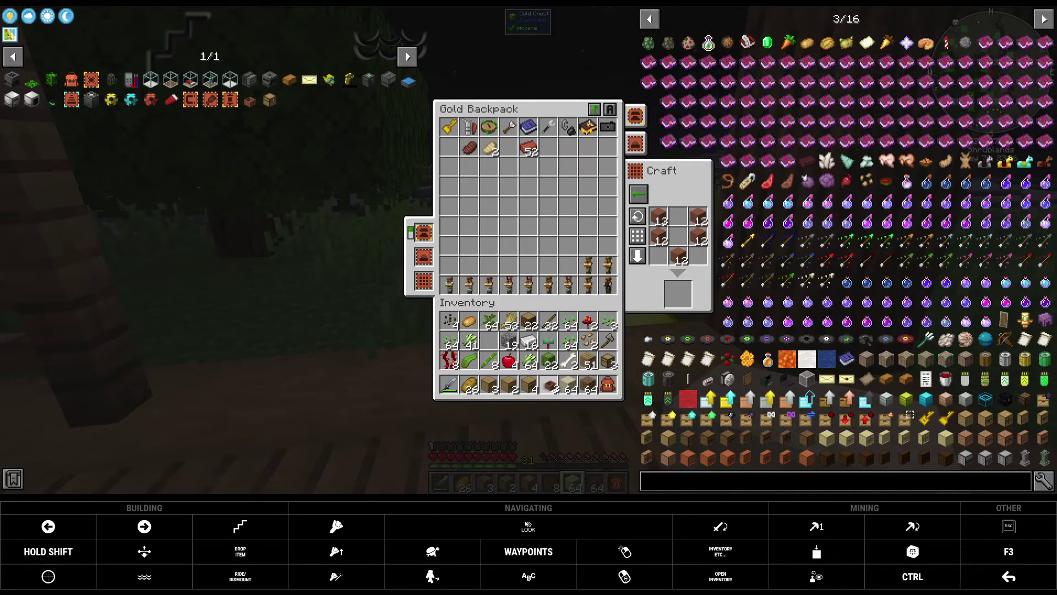
pyautogui.click(552, 386)
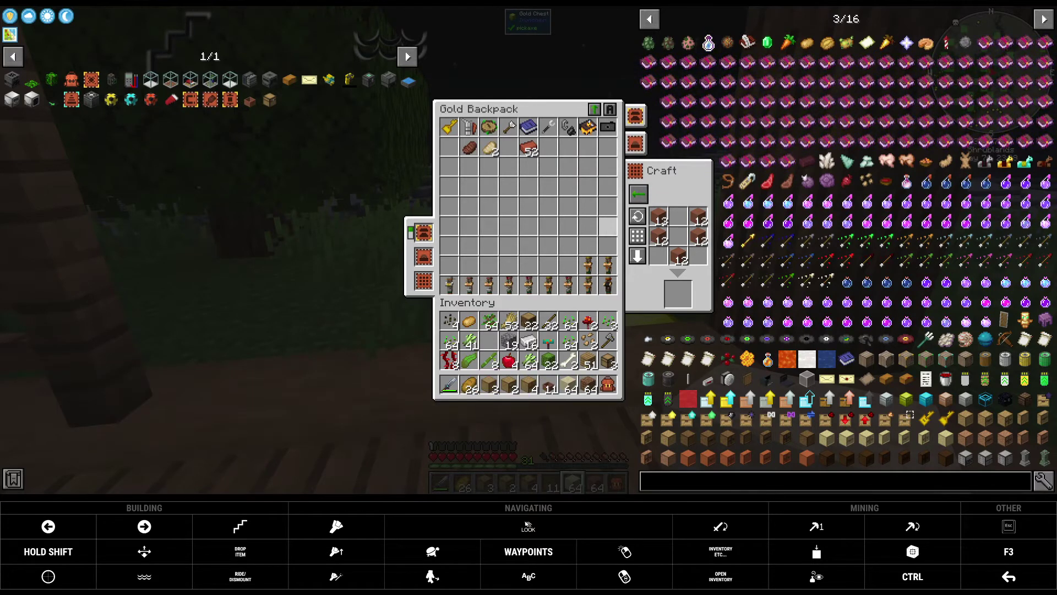
pyautogui.click(636, 256)
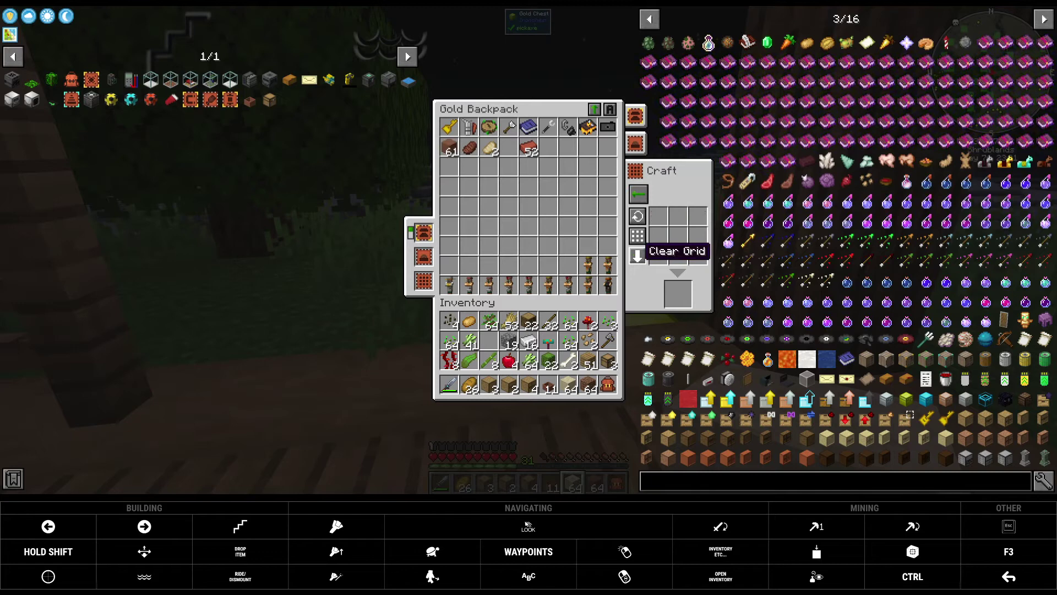
# Rearrange the bricks, oak chests and bamboo, and keep the 11 Hopper Botany Pots on the hotbar.
pyautogui.click(527, 145)
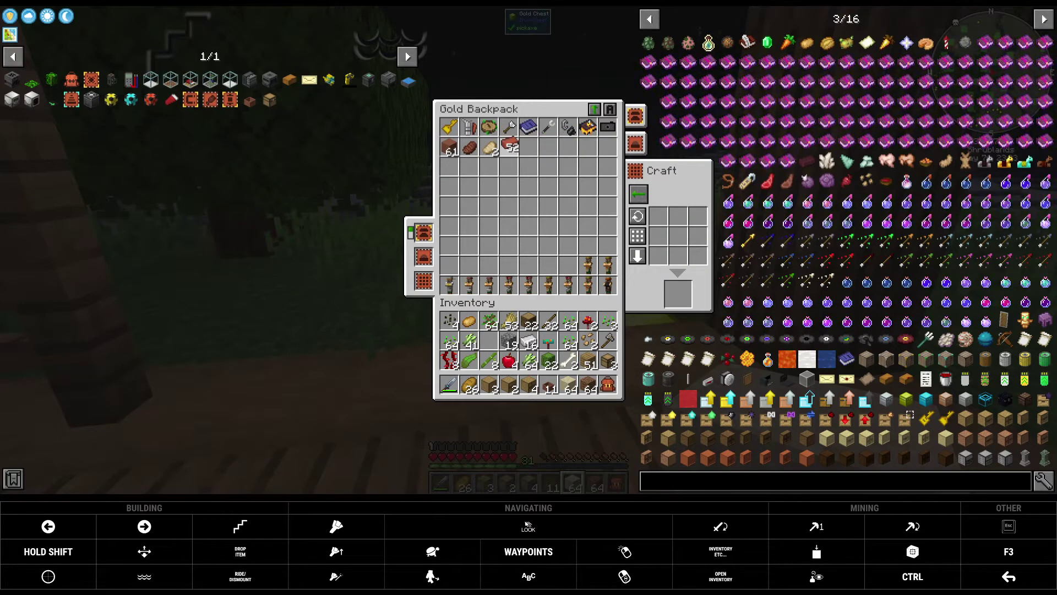
pyautogui.click(508, 147)
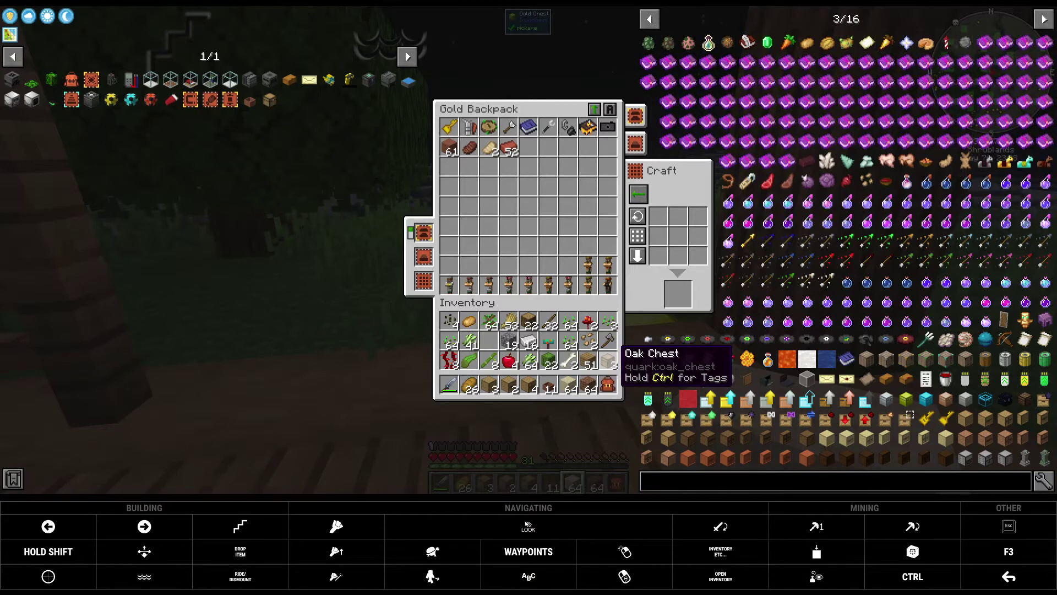
pyautogui.click(608, 361)
pyautogui.click(490, 343)
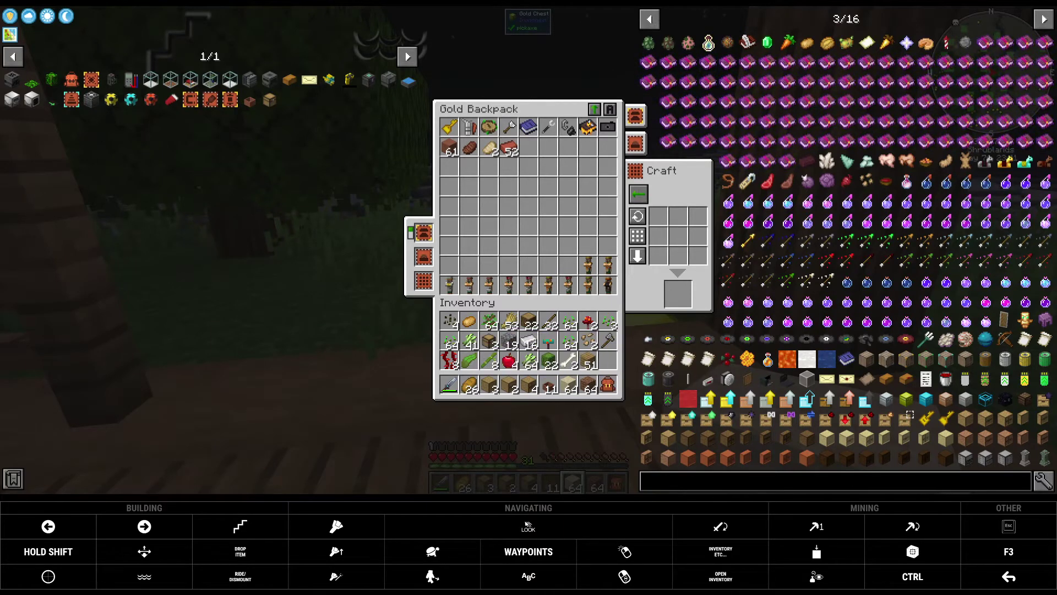
pyautogui.click(489, 361)
pyautogui.click(589, 386)
pyautogui.click(586, 387)
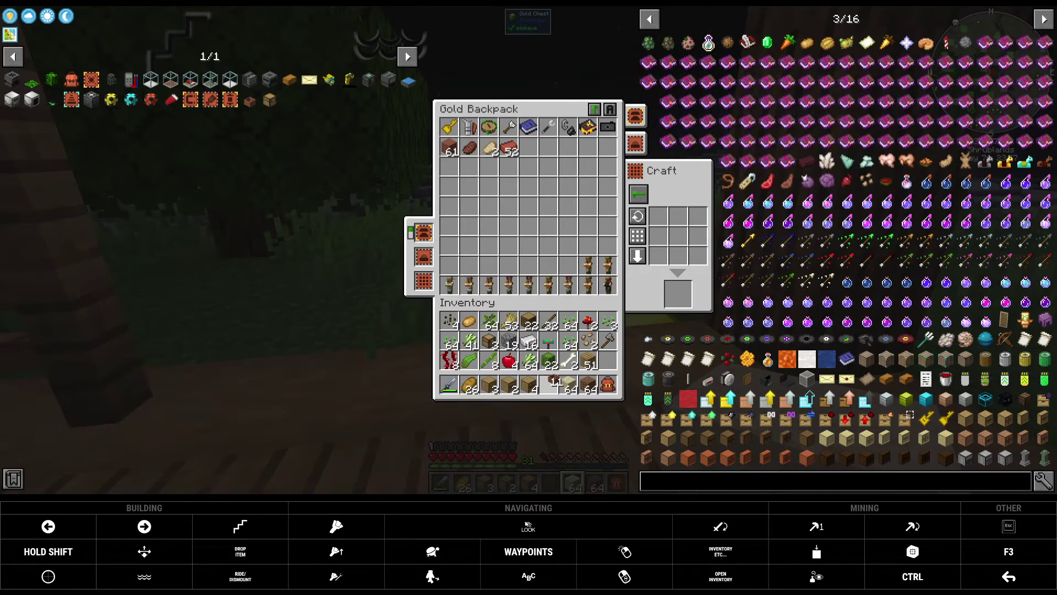
pyautogui.click(549, 385)
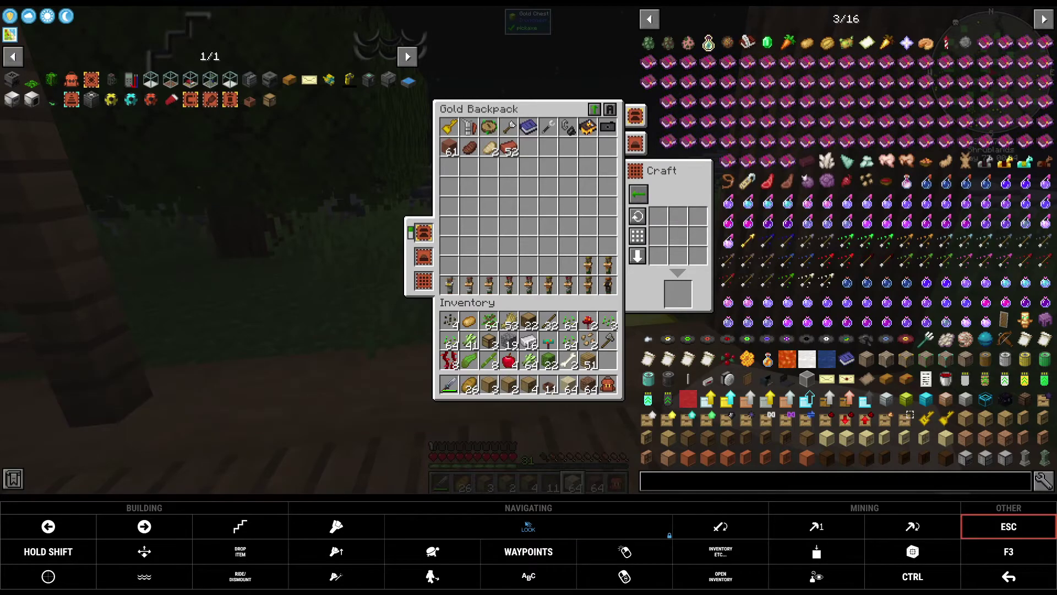
pyautogui.press('Escape')
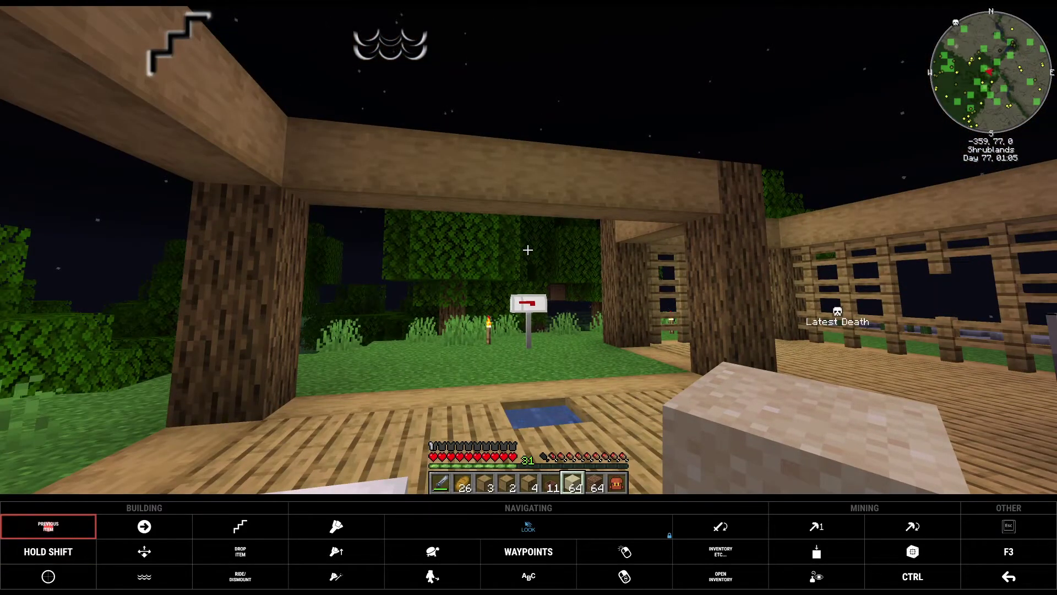
pyautogui.scroll(1, 528, 249)
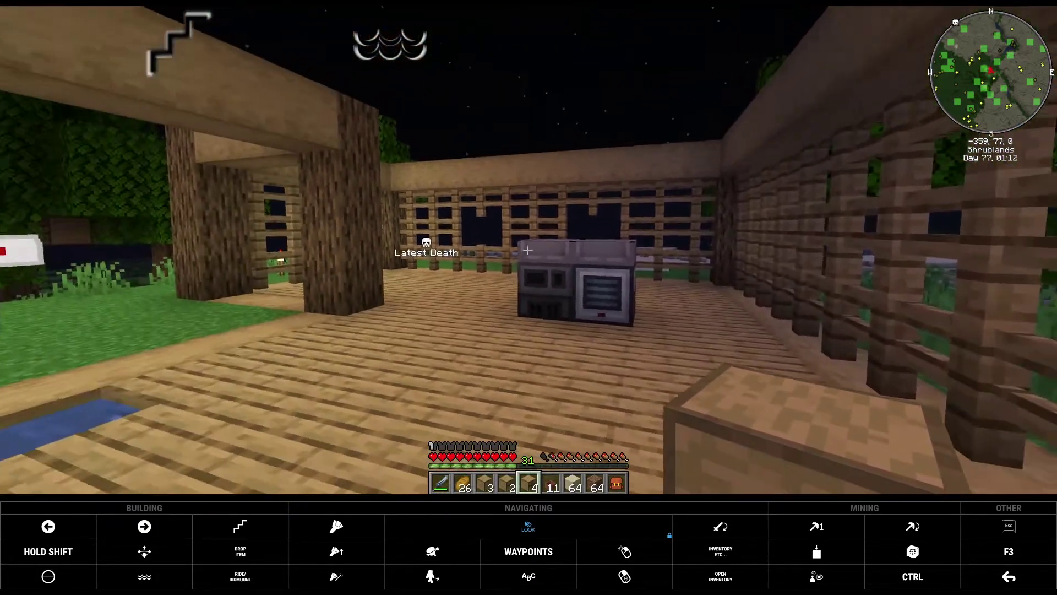
# Place oak drawers on the floor along the fence wall, replacing a misplaced one.
pyautogui.press('w')
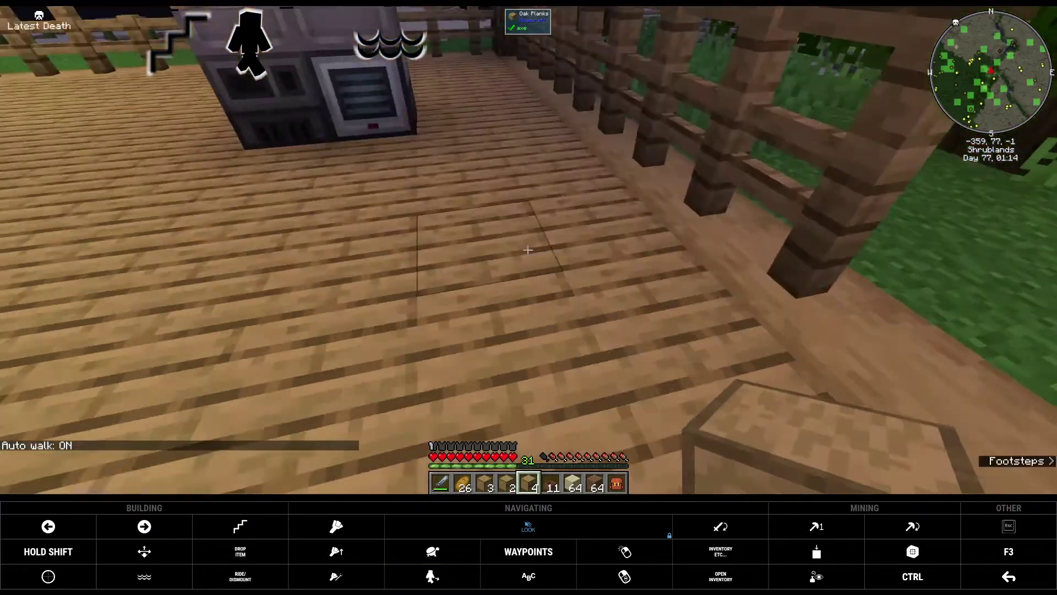
pyautogui.press('w')
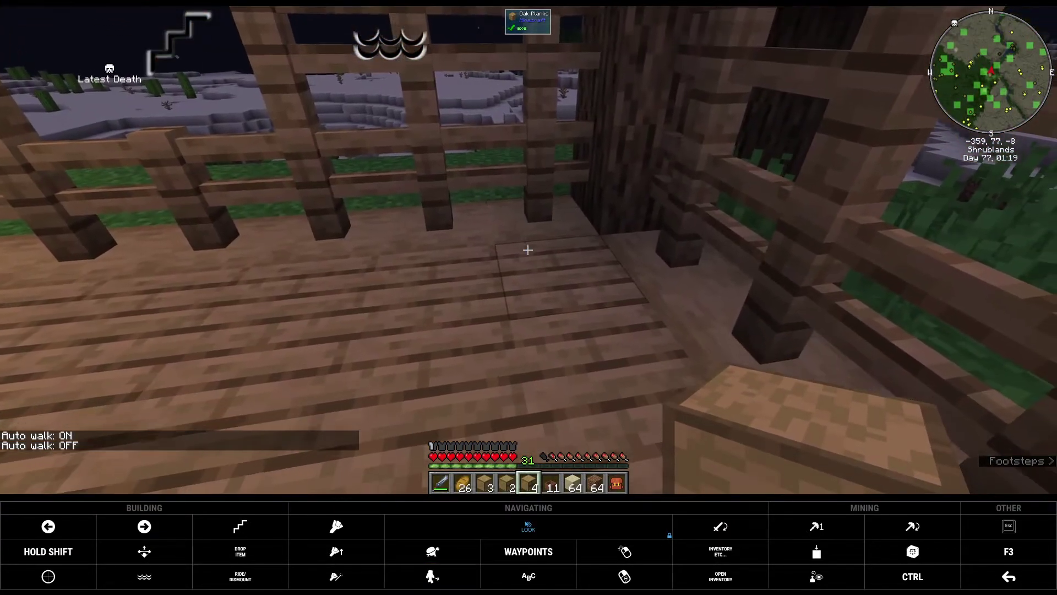
pyautogui.rightClick(528, 250)
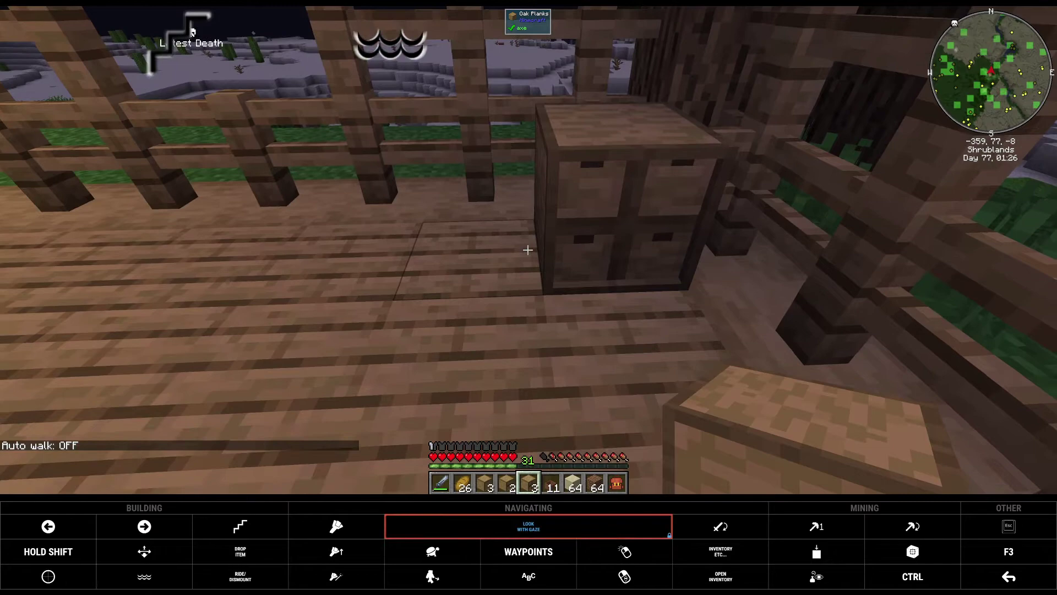
pyautogui.rightClick(527, 249)
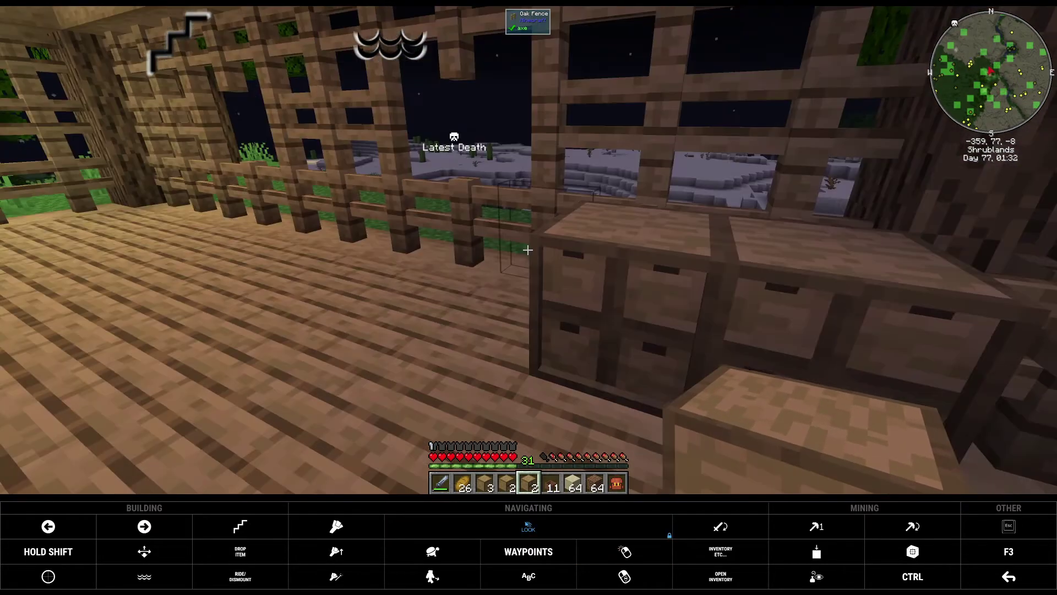
pyautogui.click(624, 576)
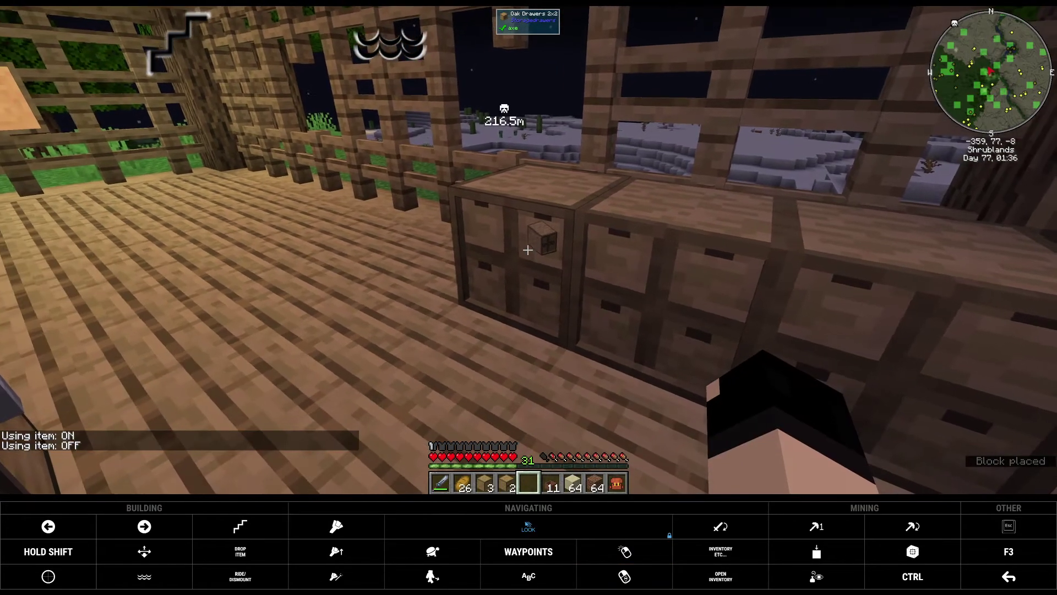
pyautogui.click(816, 526)
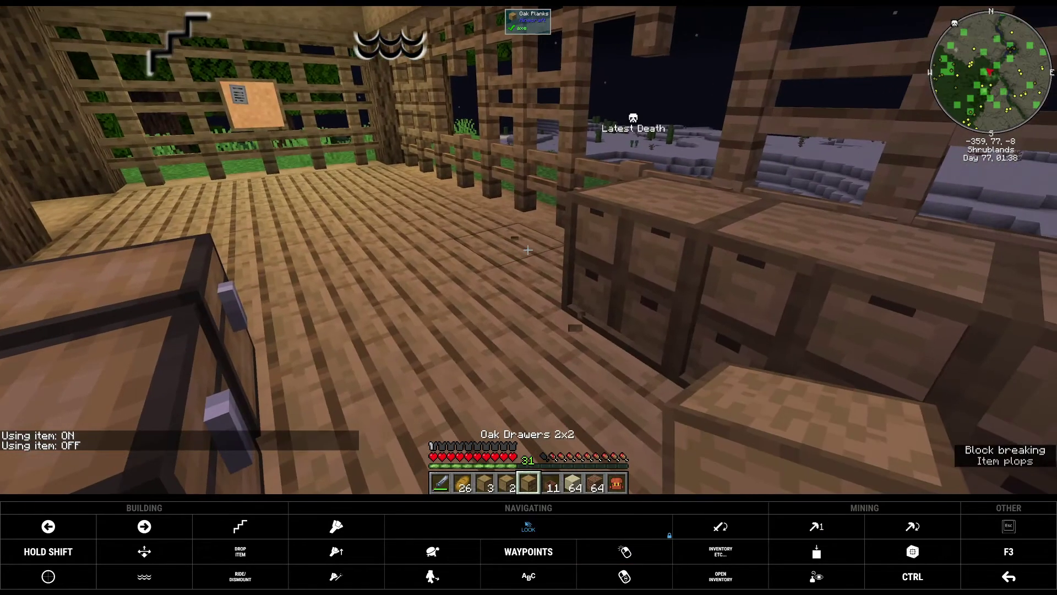
pyautogui.rightClick(527, 250)
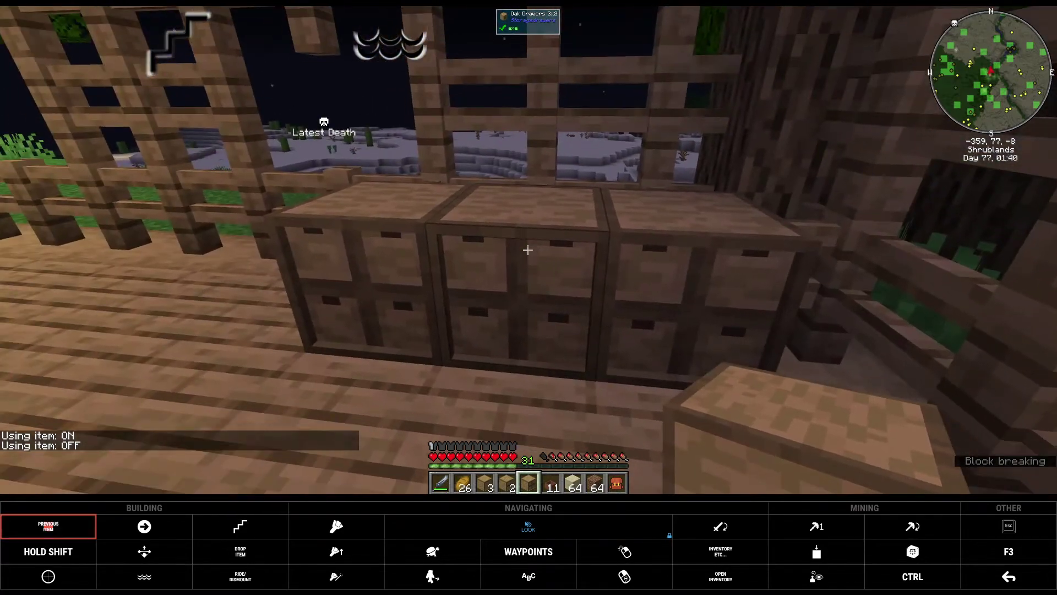
# Extend the drawer row with 1x2 oak drawers at its end.
pyautogui.click(48, 526)
pyautogui.click(433, 575)
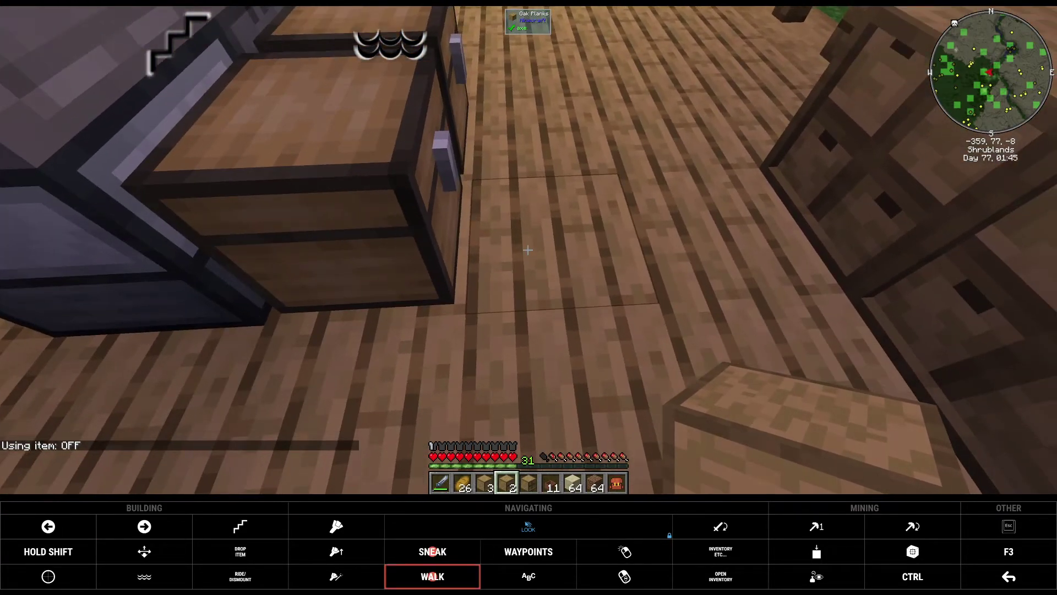
pyautogui.click(432, 576)
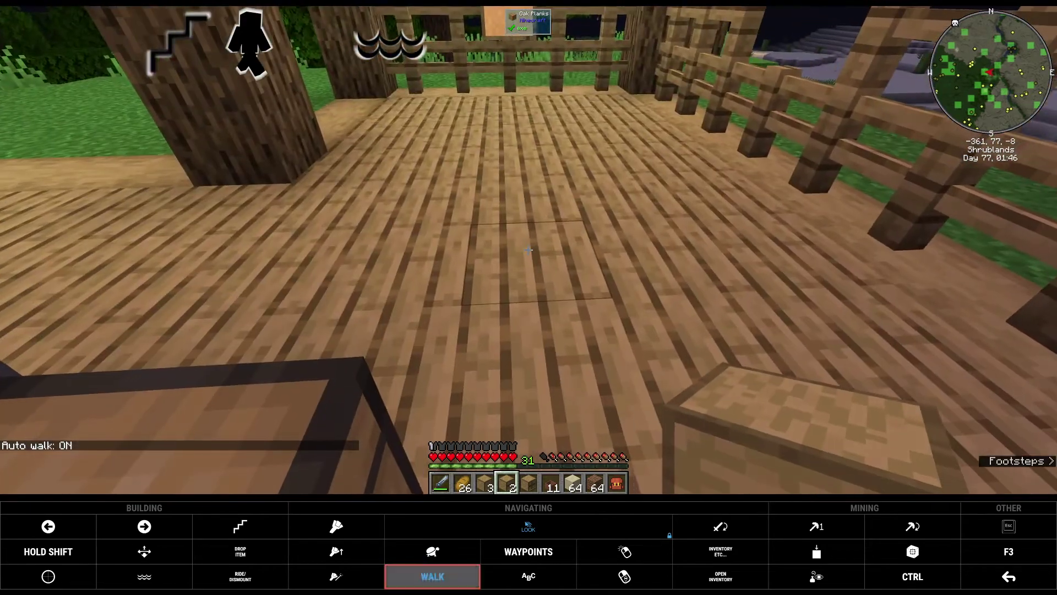
pyautogui.click(432, 576)
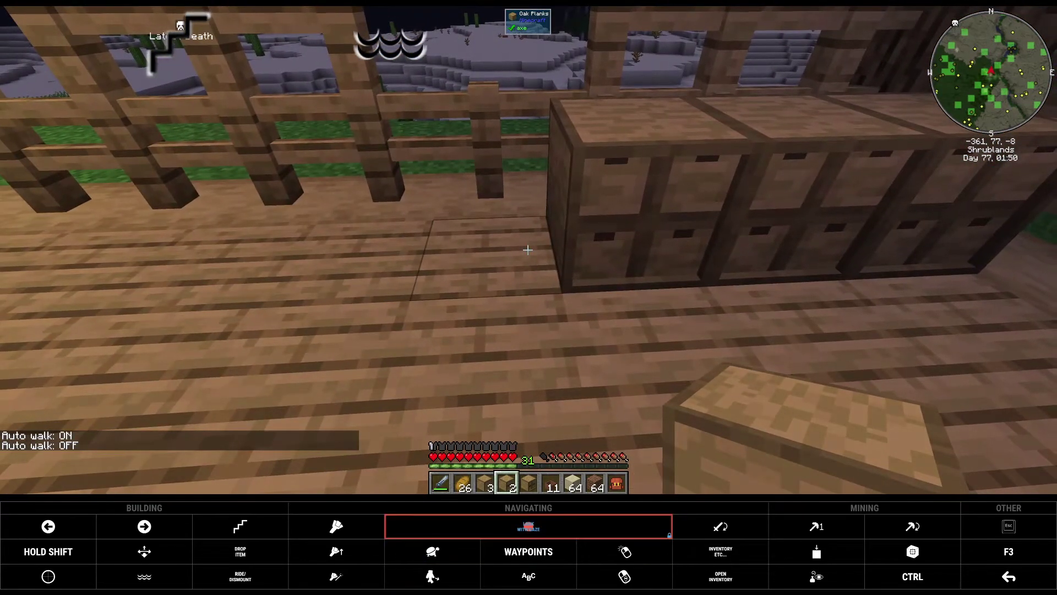
pyautogui.click(624, 551)
pyautogui.click(529, 526)
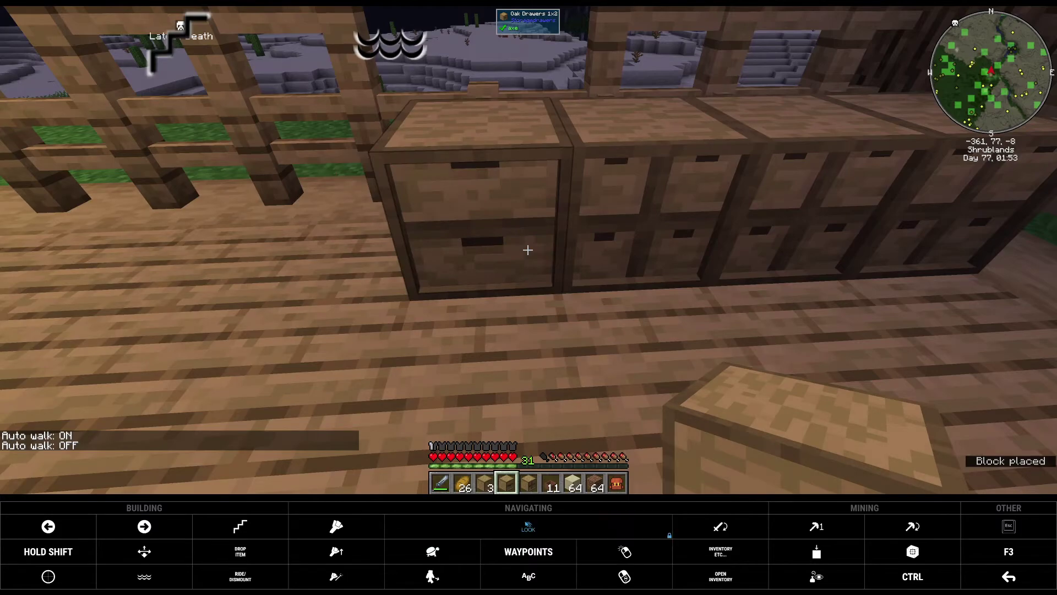
pyautogui.click(48, 526)
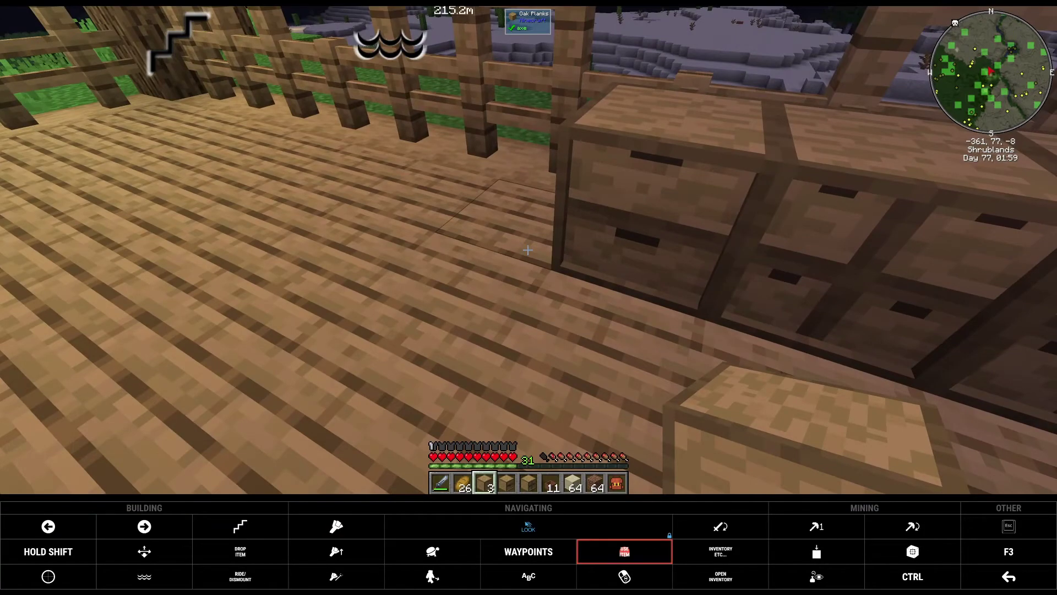
pyautogui.click(624, 550)
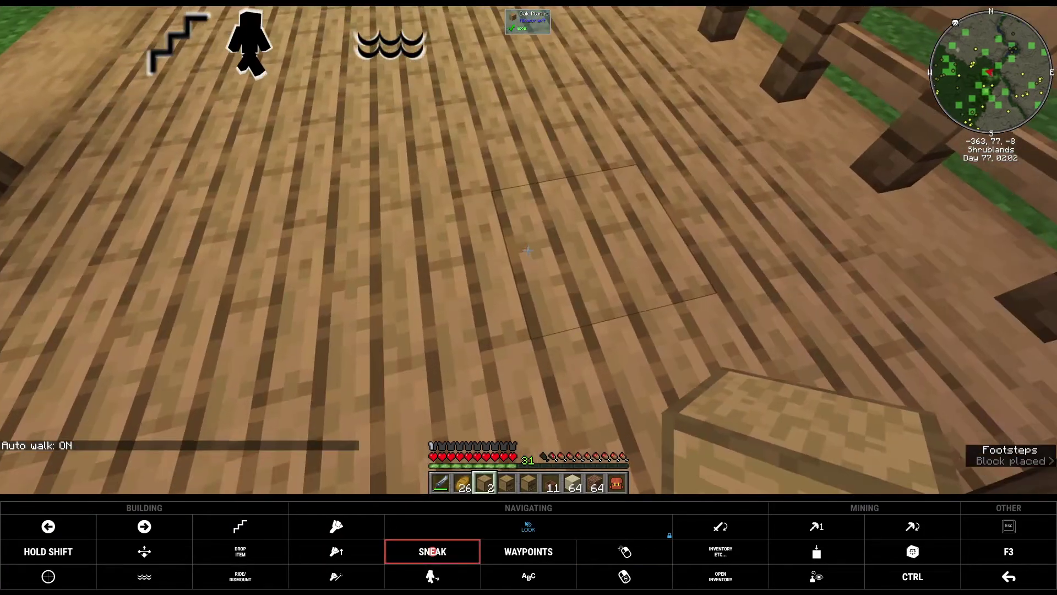
pyautogui.click(431, 551)
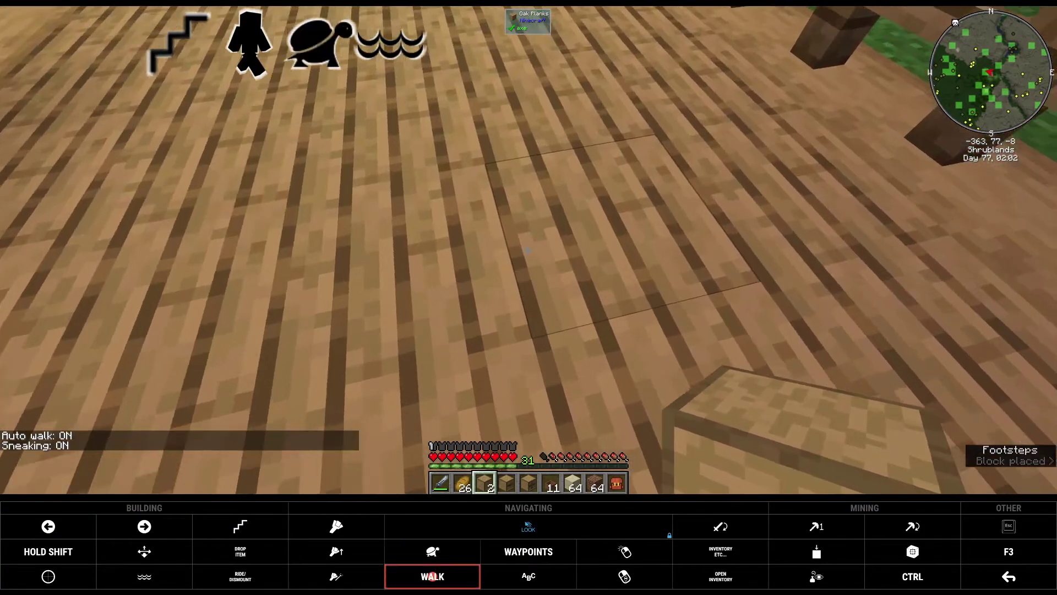
pyautogui.click(432, 550)
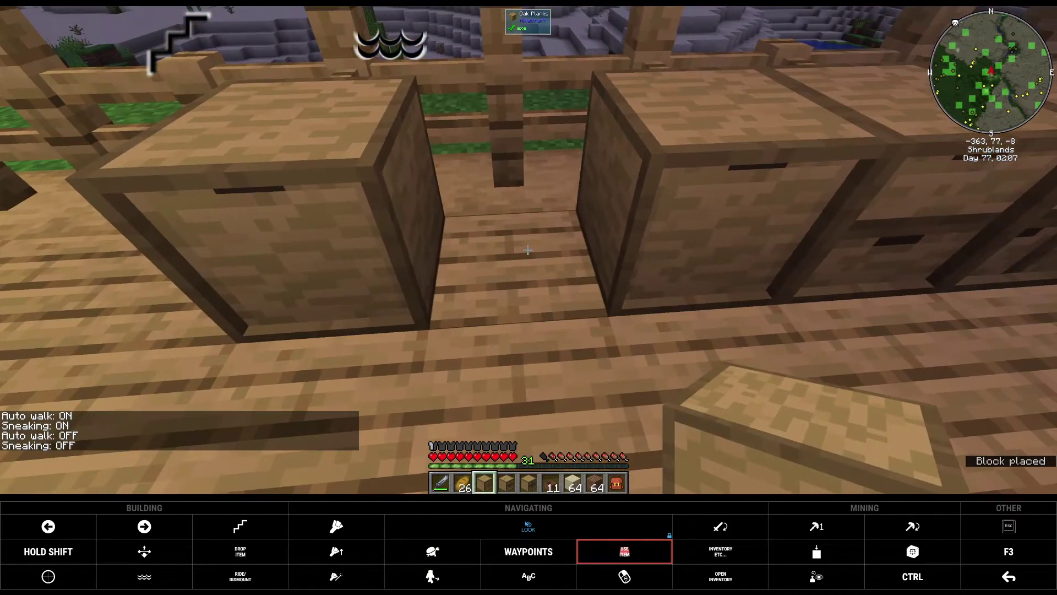
# Set Hopper Botany Pots on top of the drawers, including the centre ones.
pyautogui.click(145, 527)
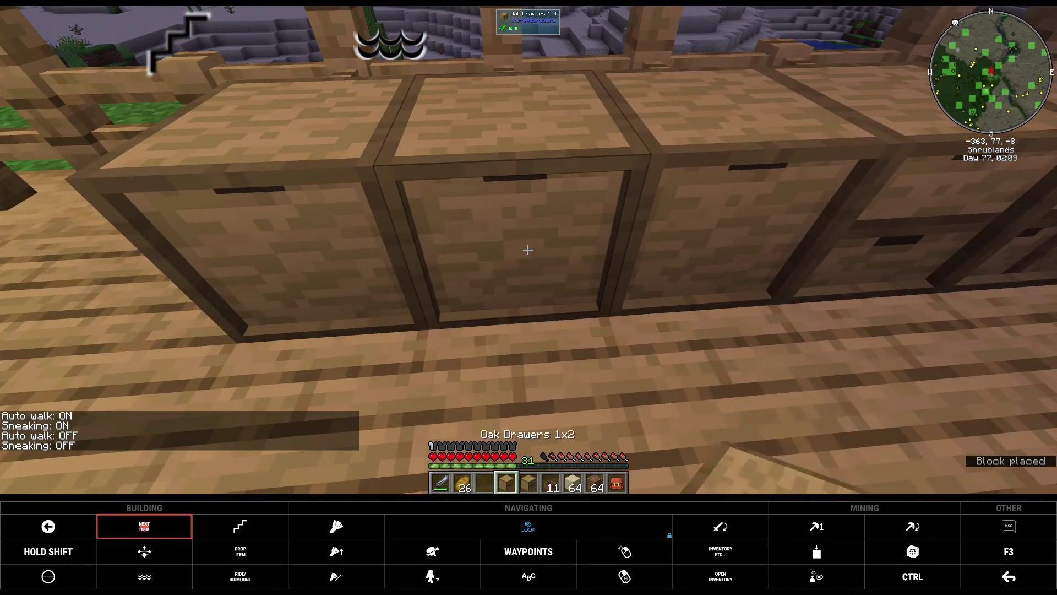
pyautogui.click(145, 526)
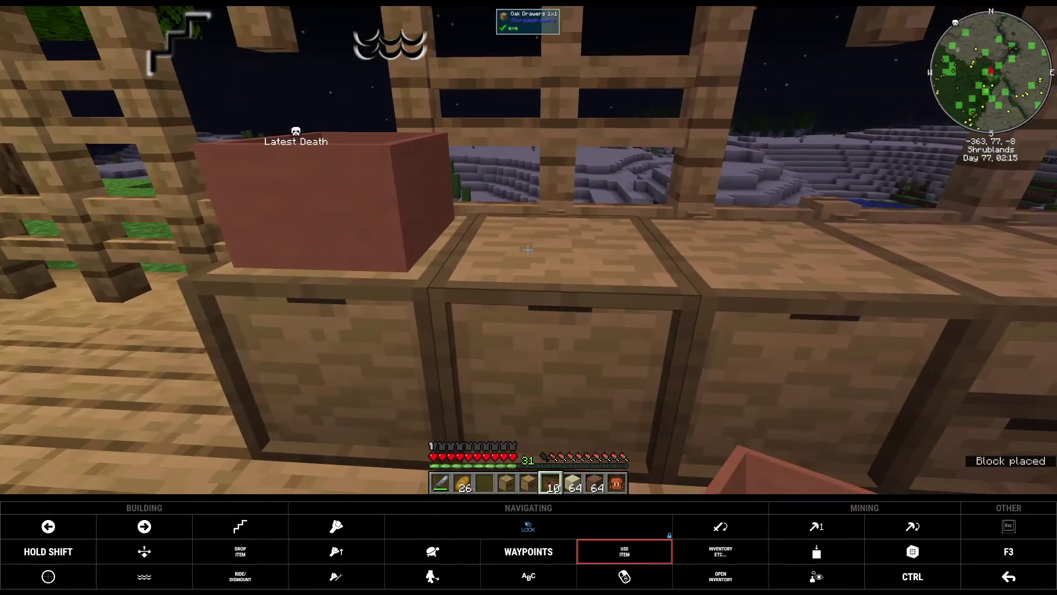
pyautogui.click(625, 551)
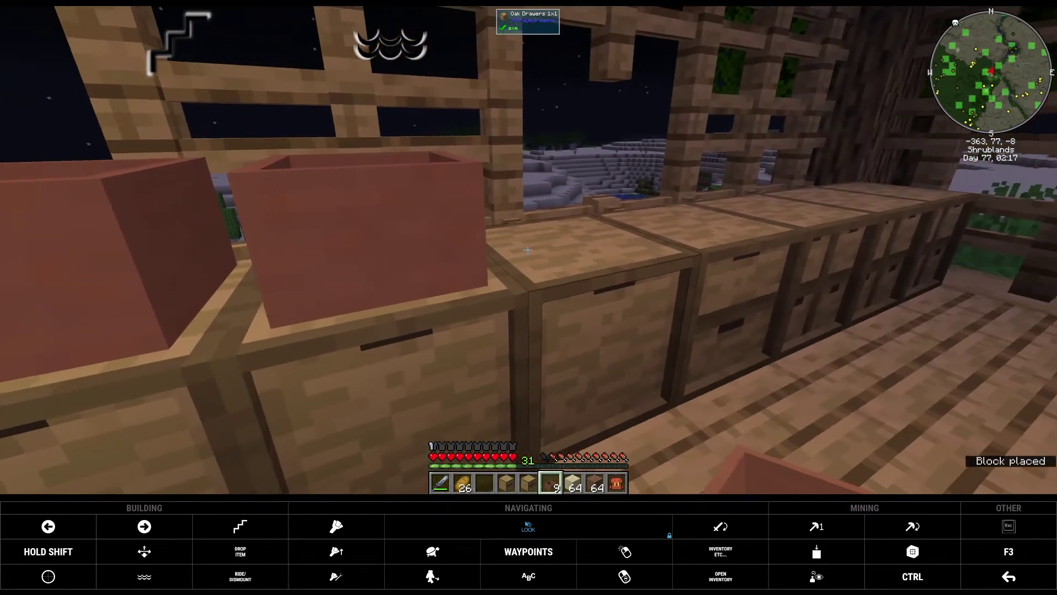
pyautogui.click(624, 551)
pyautogui.click(432, 575)
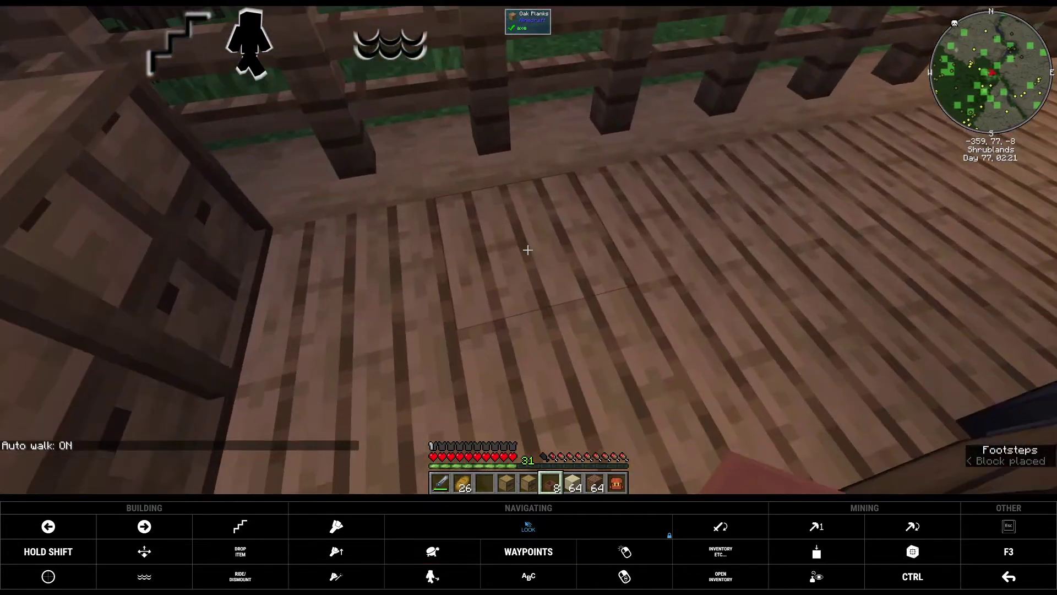
pyautogui.click(432, 575)
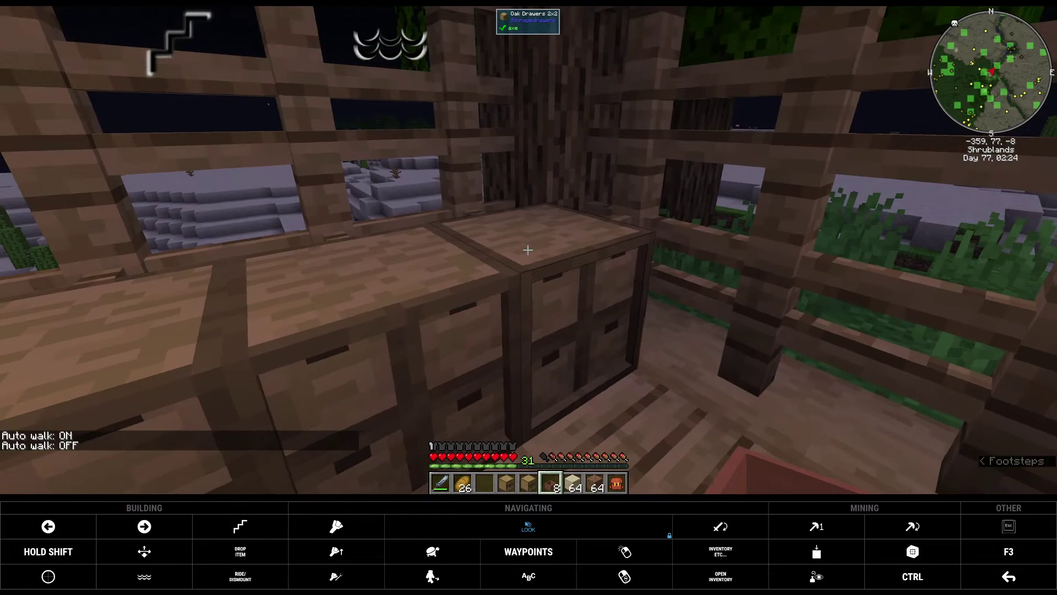
pyautogui.click(624, 550)
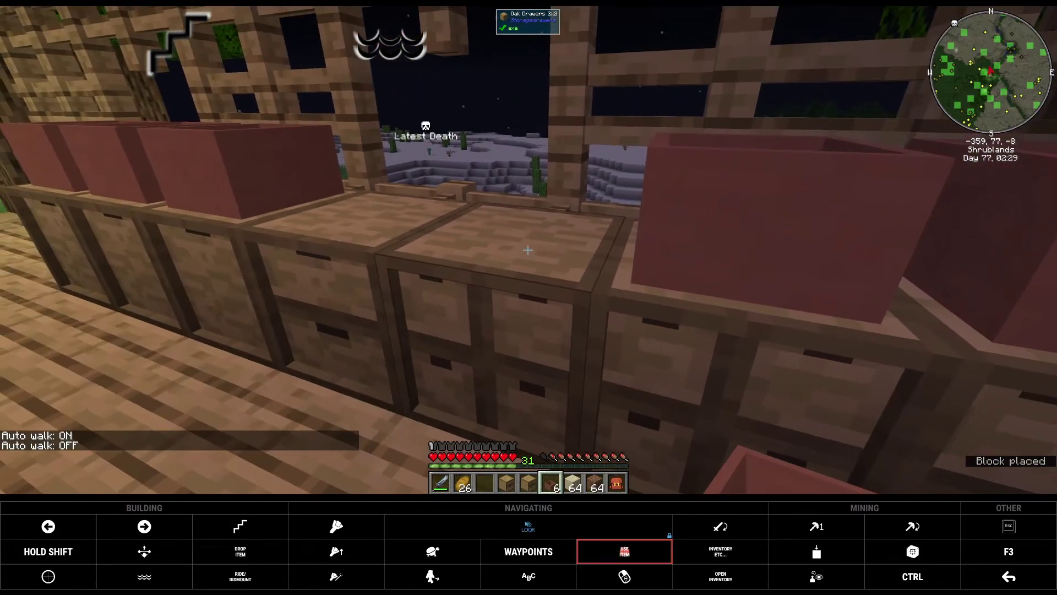
pyautogui.click(624, 551)
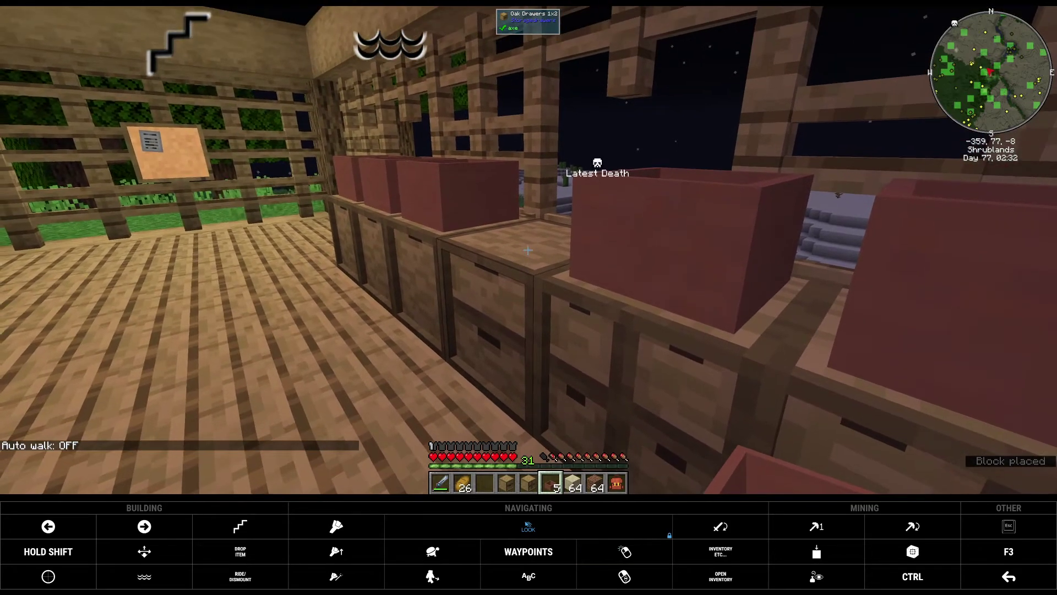
pyautogui.click(624, 550)
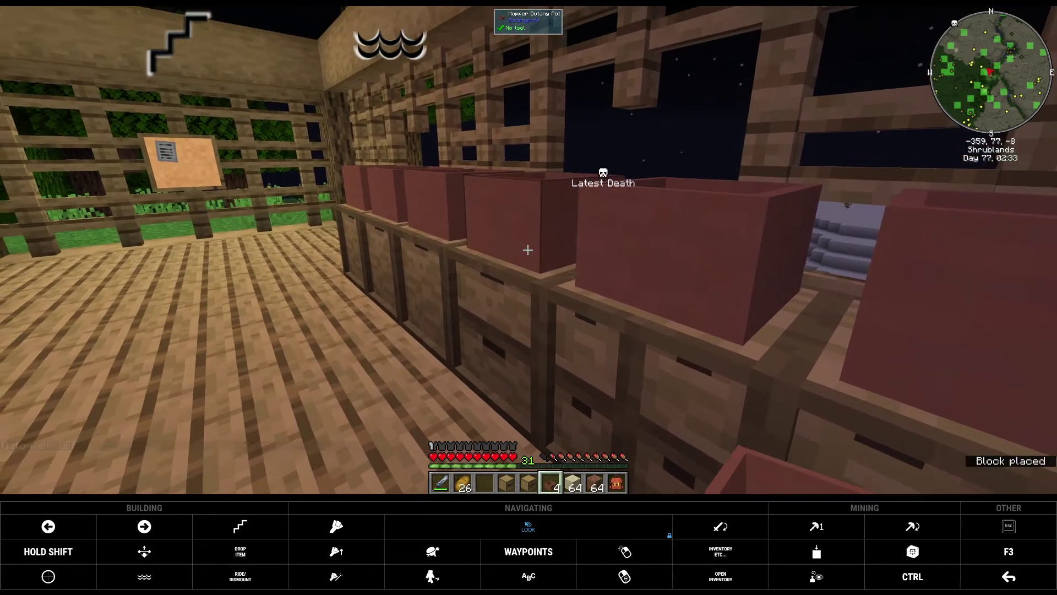
# Move the oak saplings, apples, crimson and warped fungus, and dirt into hotbar slots.
pyautogui.click(720, 576)
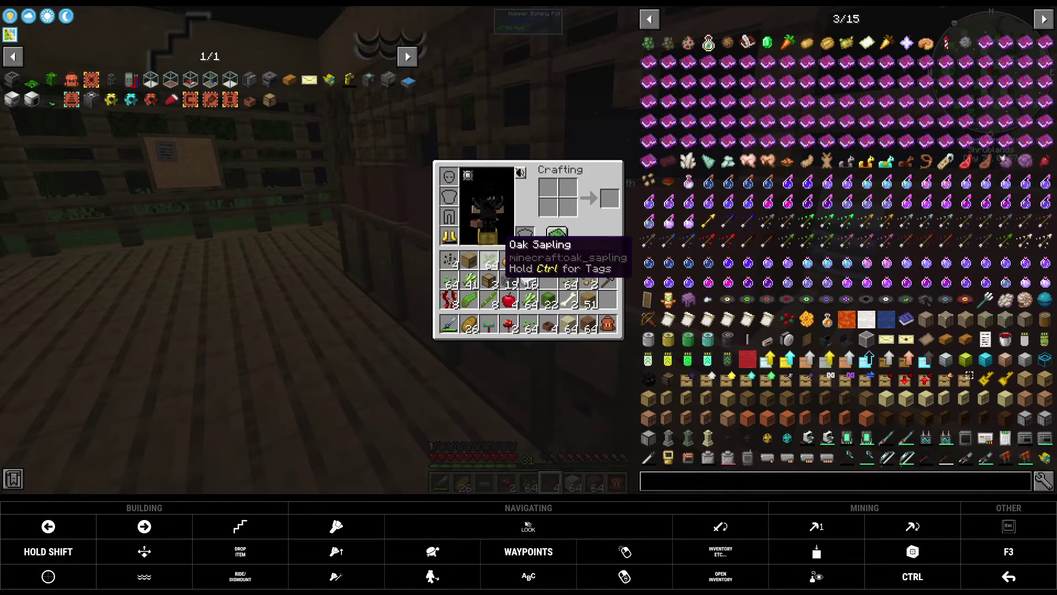
pyautogui.click(490, 262)
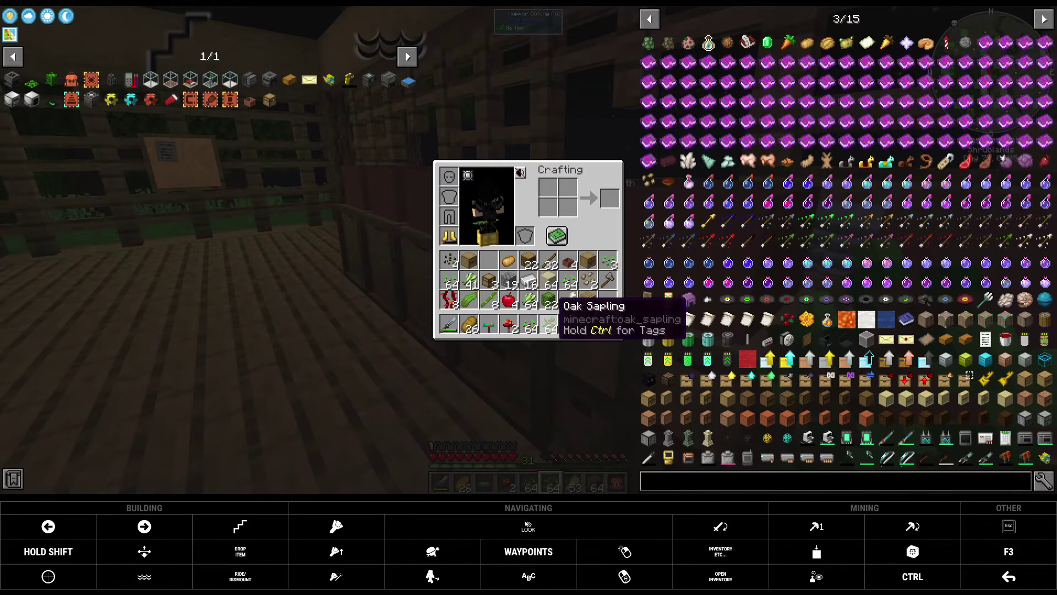
pyautogui.click(508, 300)
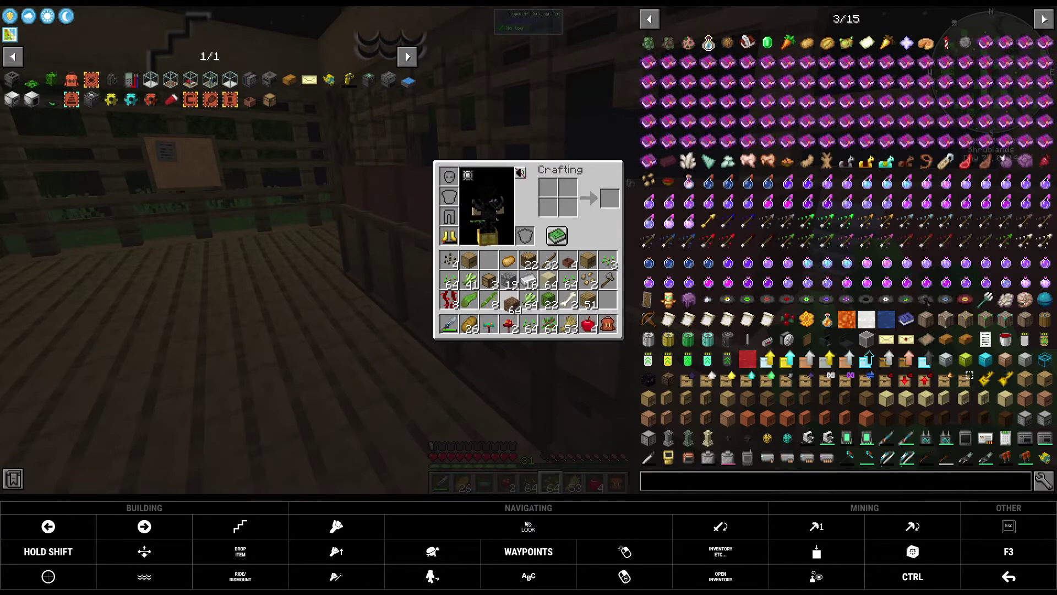
pyautogui.click(509, 323)
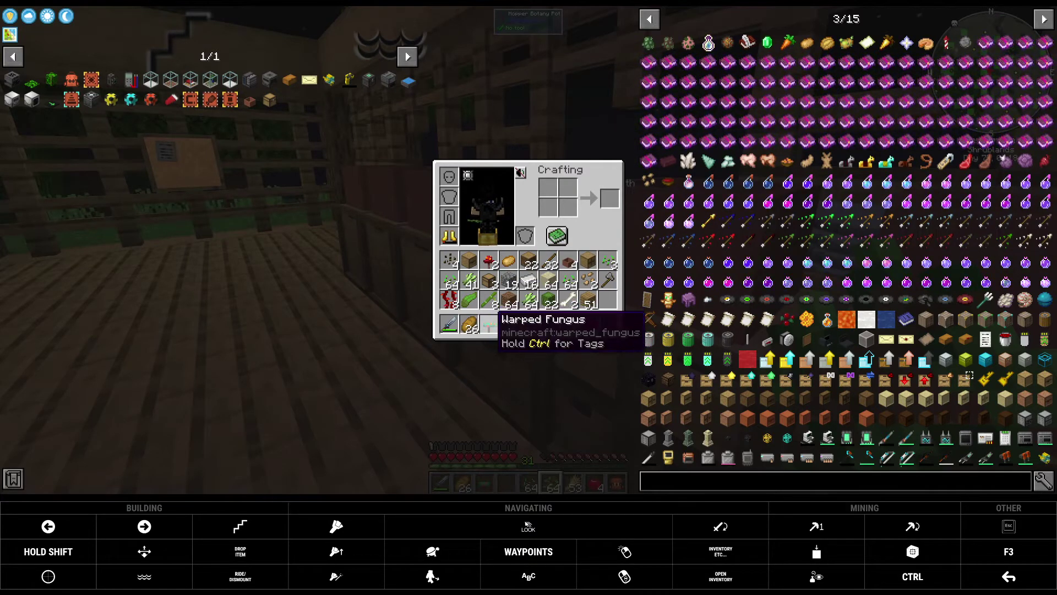
pyautogui.click(489, 324)
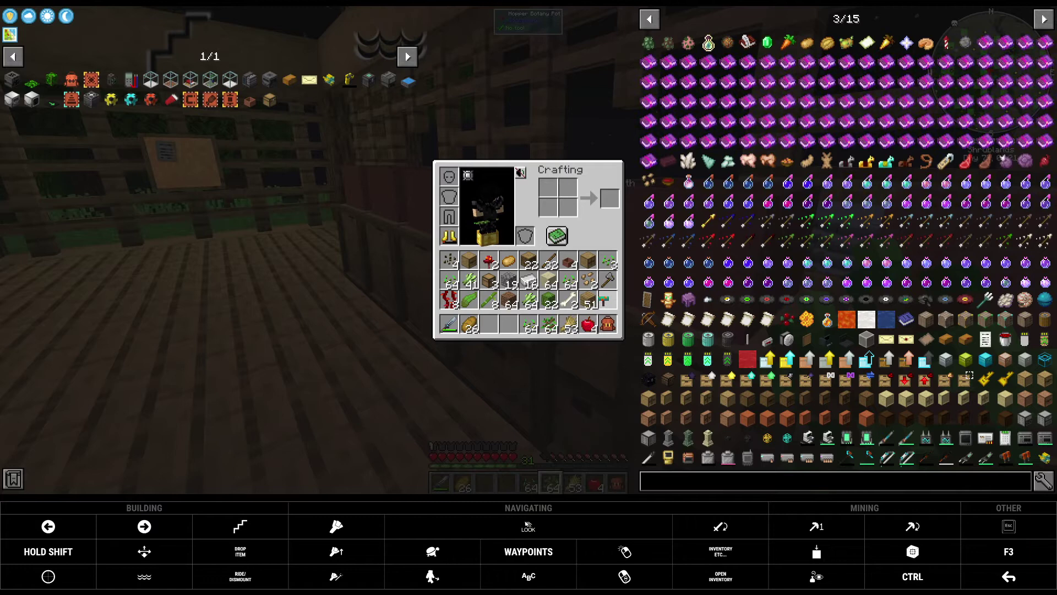
pyautogui.click(509, 300)
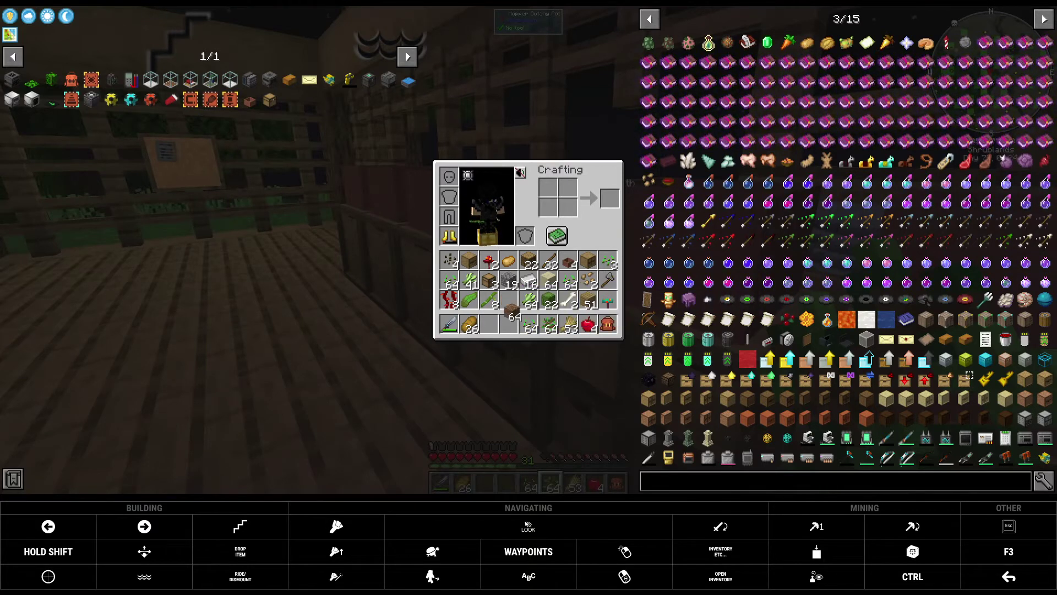
pyautogui.click(509, 324)
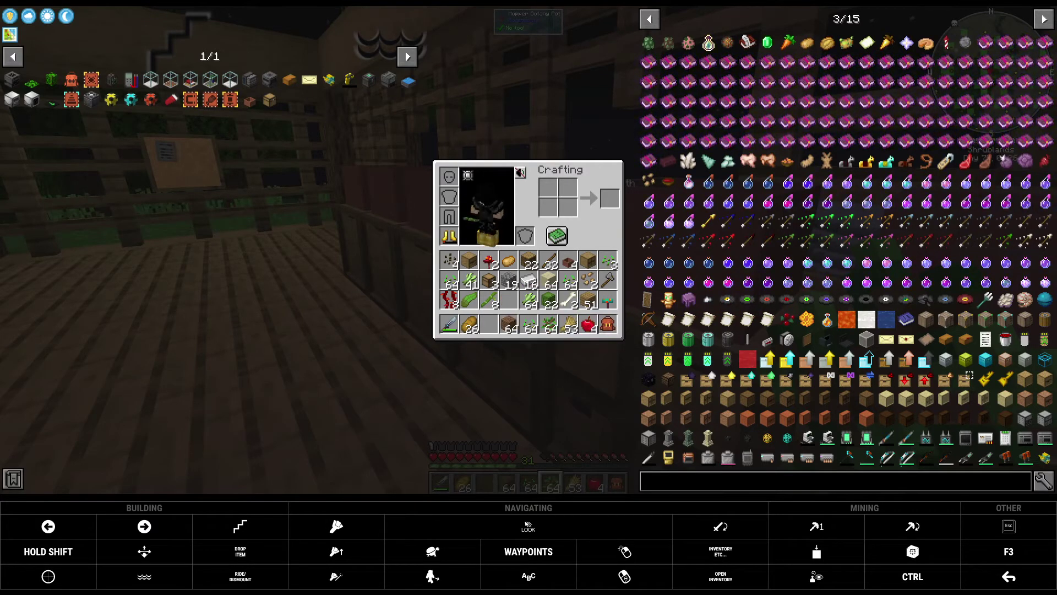
pyautogui.click(1008, 551)
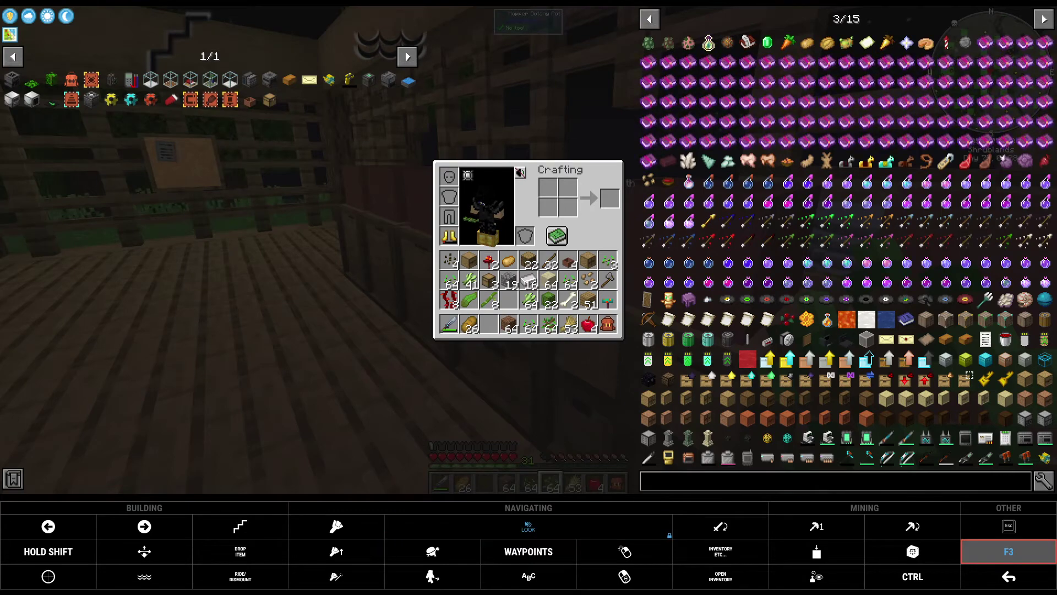
pyautogui.press('Escape')
pyautogui.press('F3')
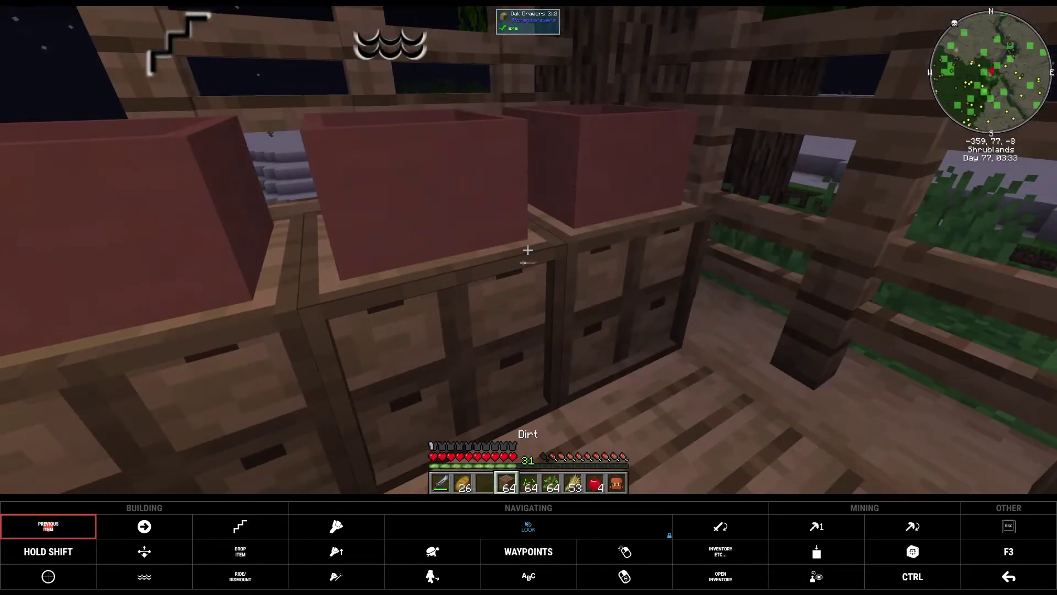
pyautogui.scroll(2, 527, 249)
# Fill a botany pot with dirt and plant an oak sapling in it.
pyautogui.rightClick(527, 250)
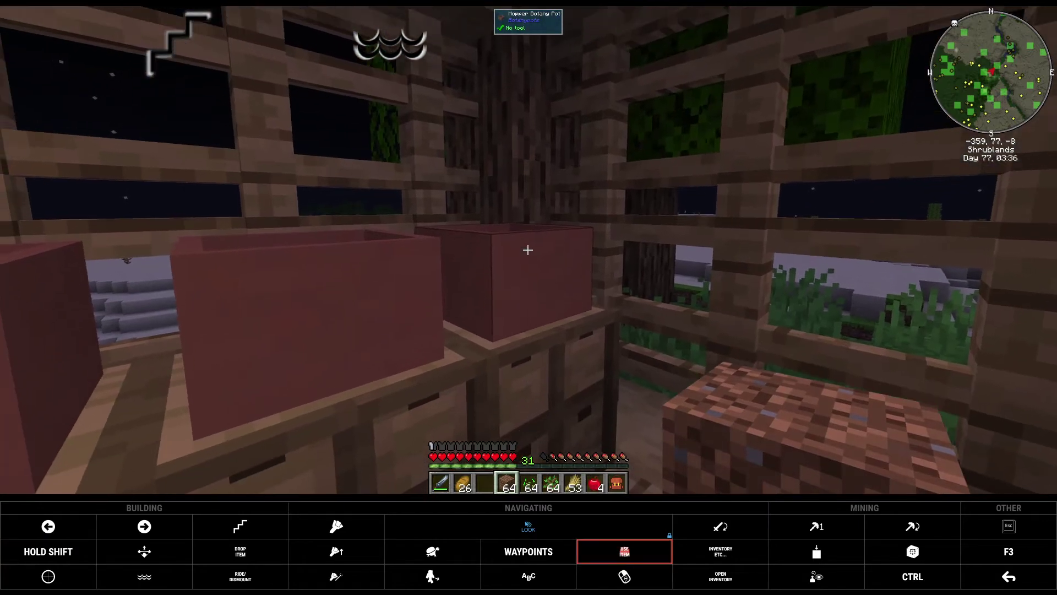
pyautogui.rightClick(527, 249)
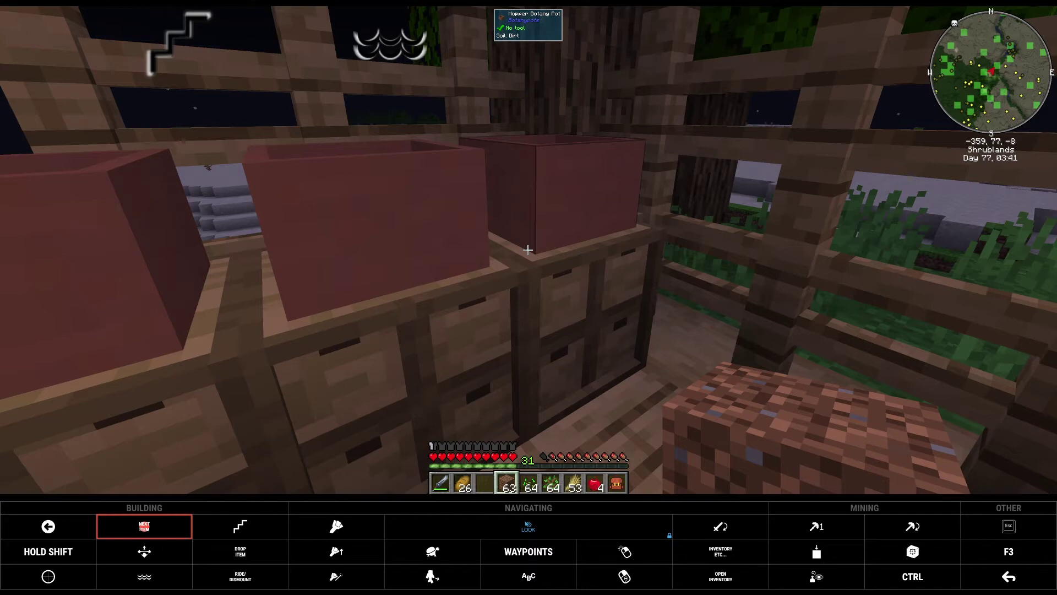
pyautogui.scroll(-1, 527, 250)
pyautogui.scroll(-1, 527, 250)
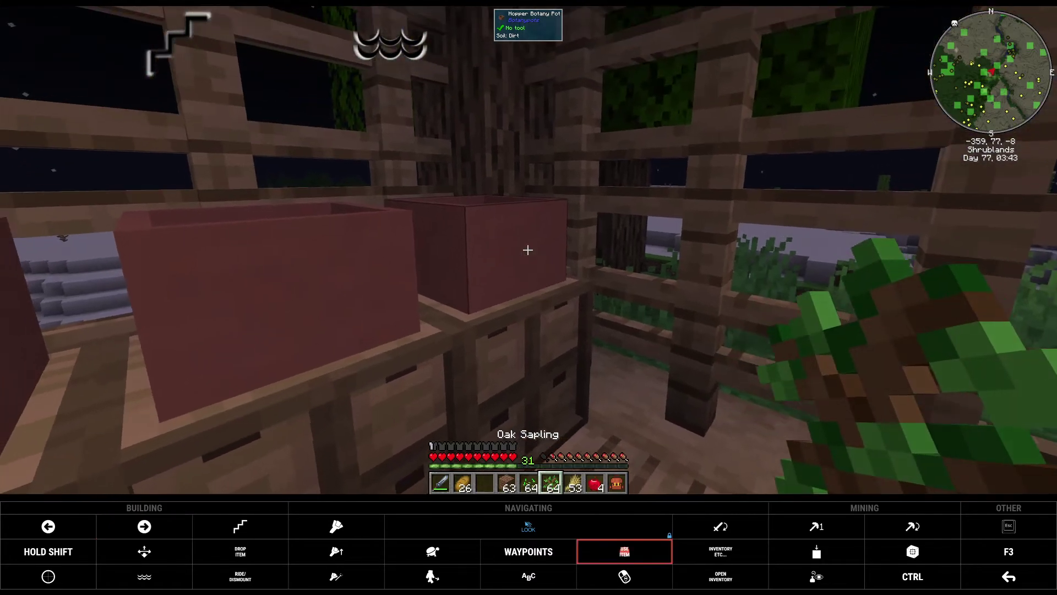
pyautogui.rightClick(526, 250)
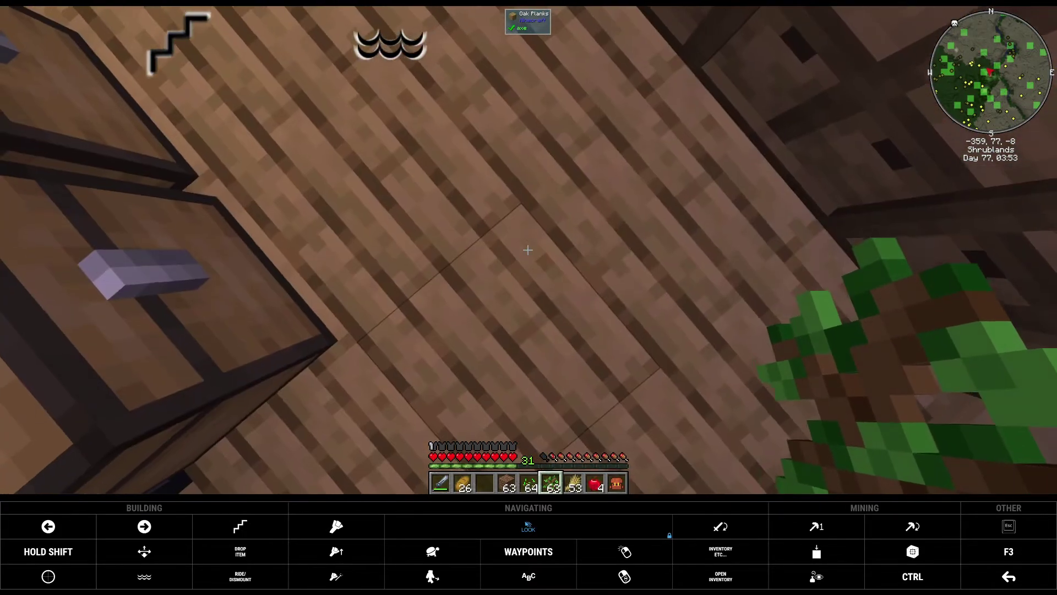
pyautogui.scroll(1, 528, 249)
pyautogui.scroll(1, 527, 250)
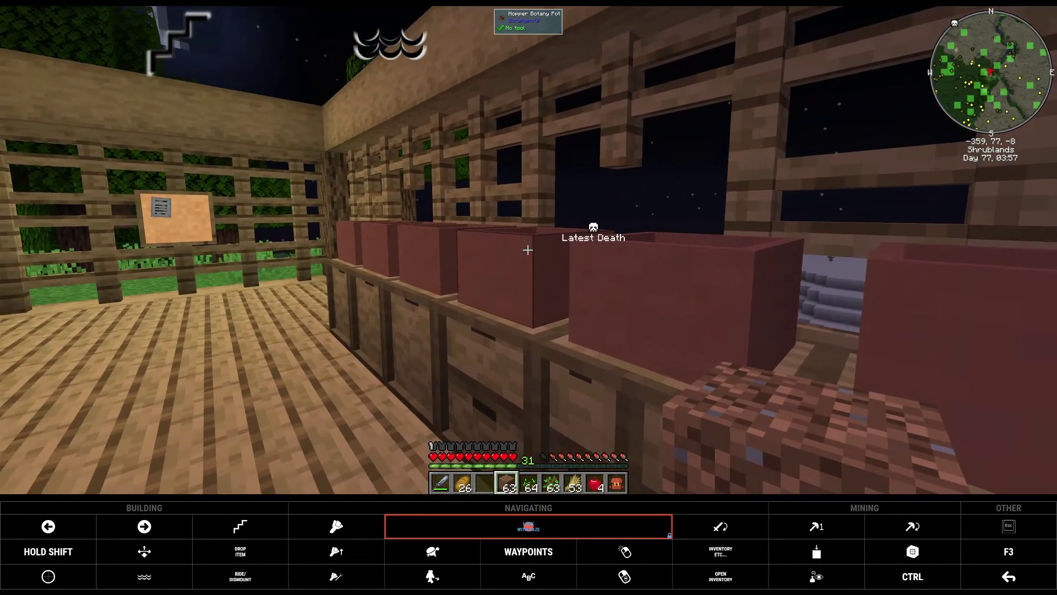
# Plant wheat seeds in a second dirt-filled pot and store the remaining seeds in a drawer.
pyautogui.rightClick(527, 249)
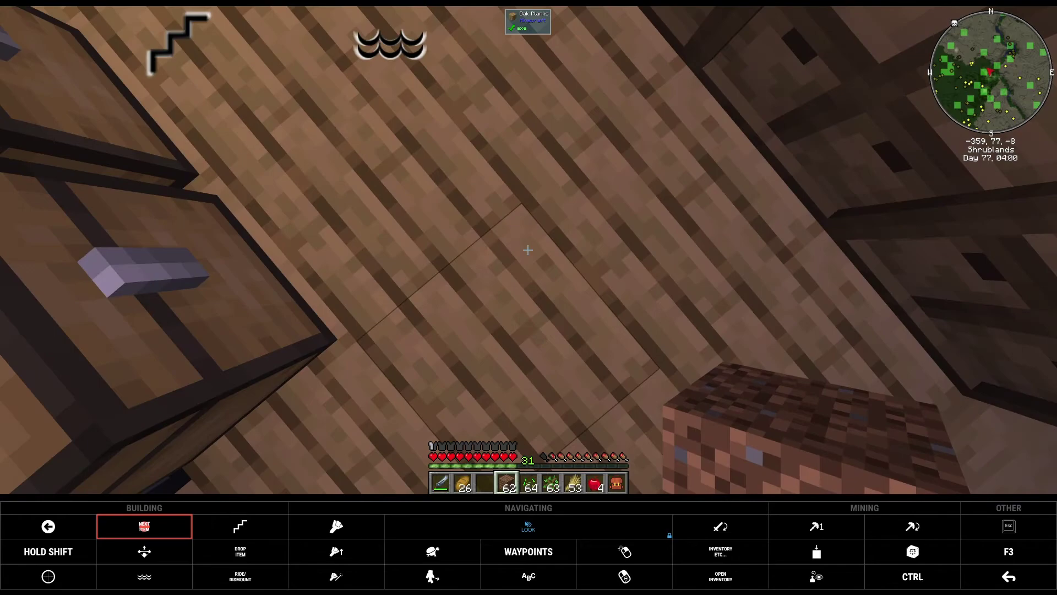
pyautogui.scroll(-1, 528, 249)
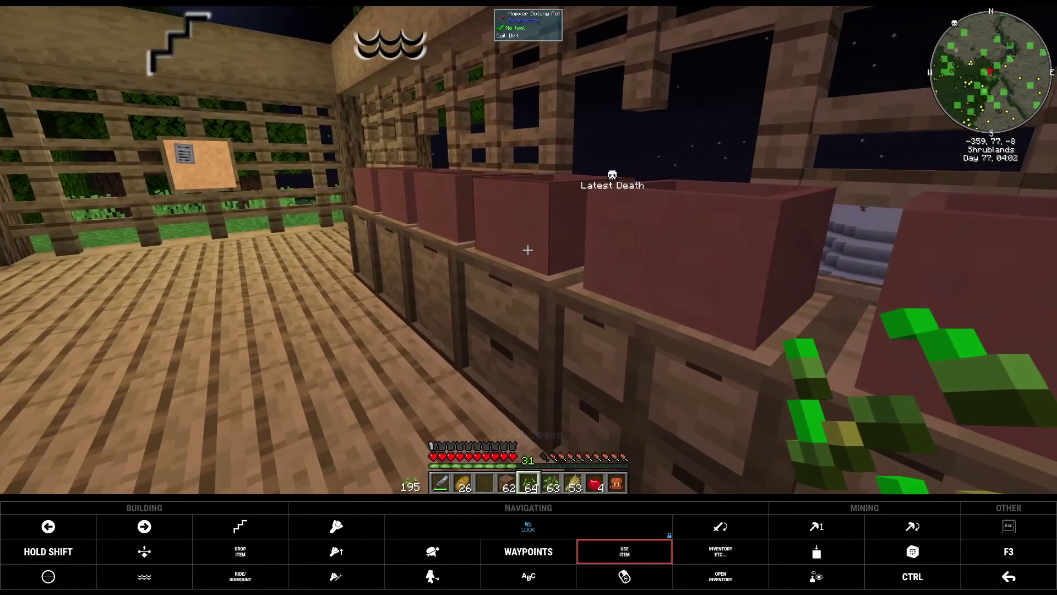
pyautogui.rightClick(528, 249)
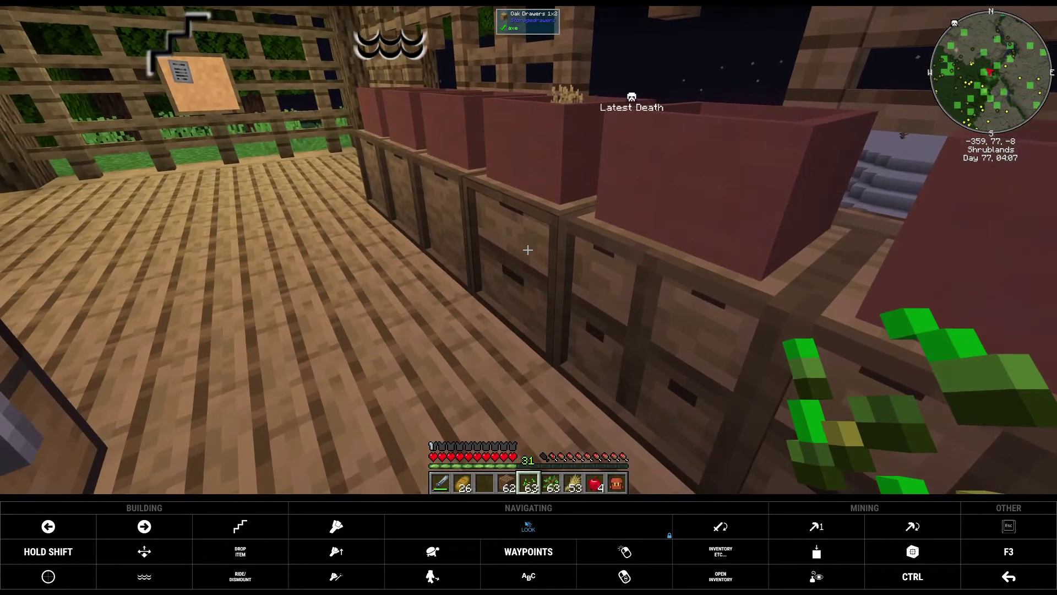
pyautogui.rightClick(527, 249)
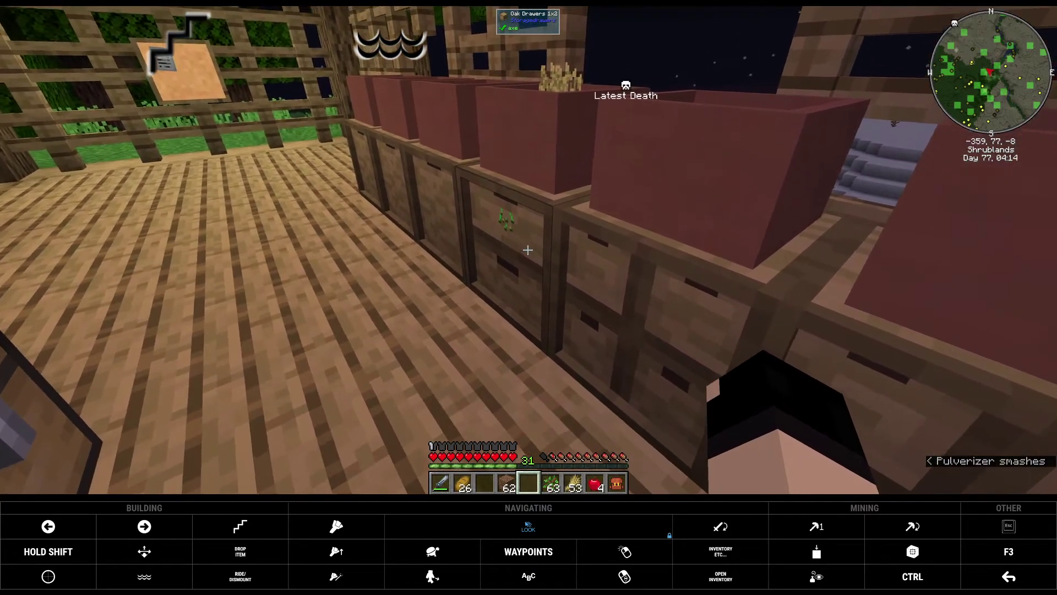
pyautogui.press('e')
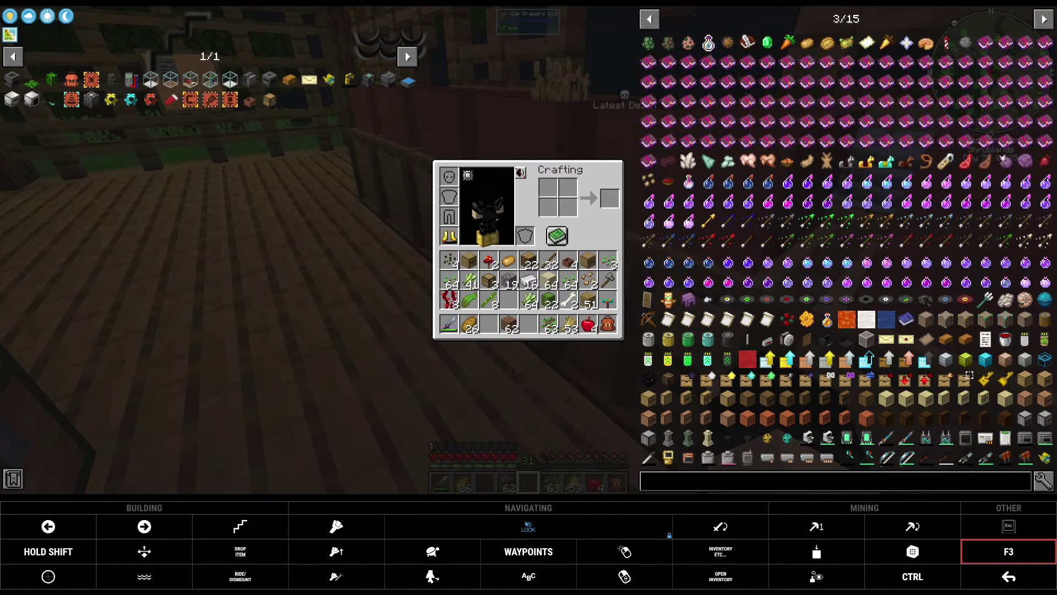
# Store the wheat in the lower oak drawer.
pyautogui.press('e')
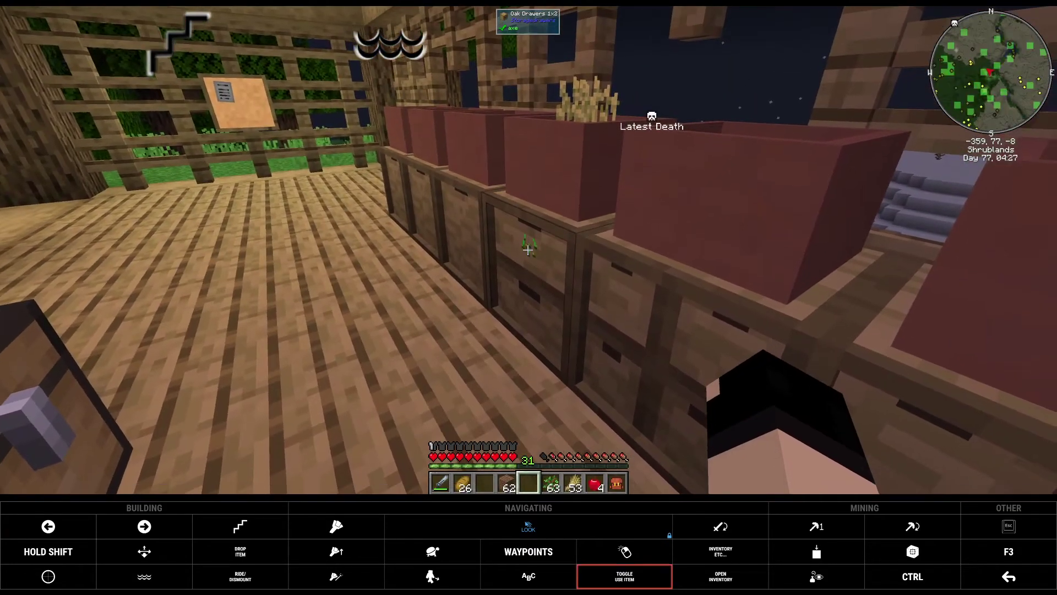
pyautogui.click(625, 576)
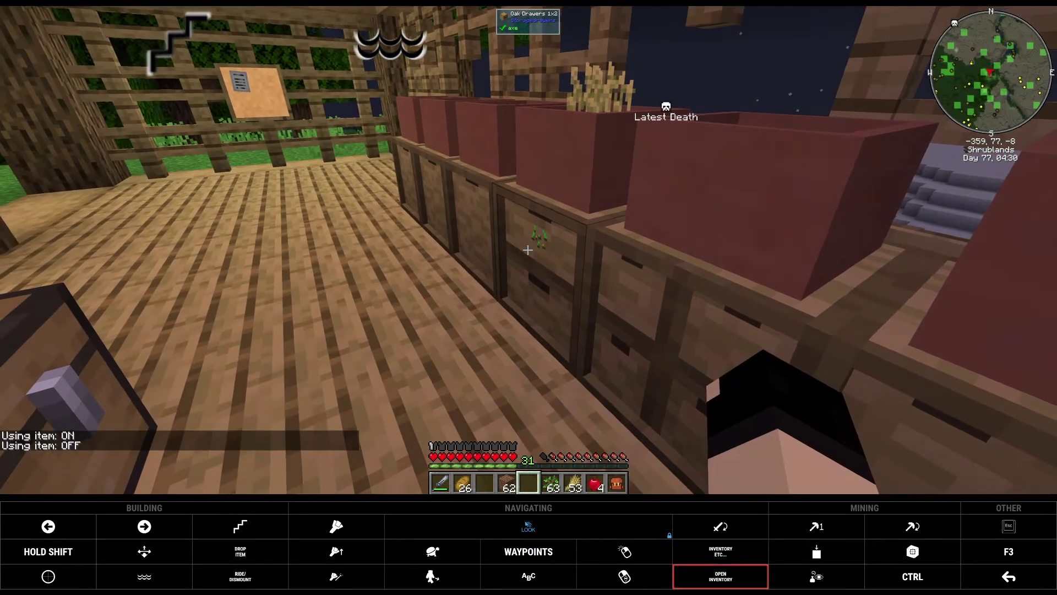
pyautogui.click(720, 575)
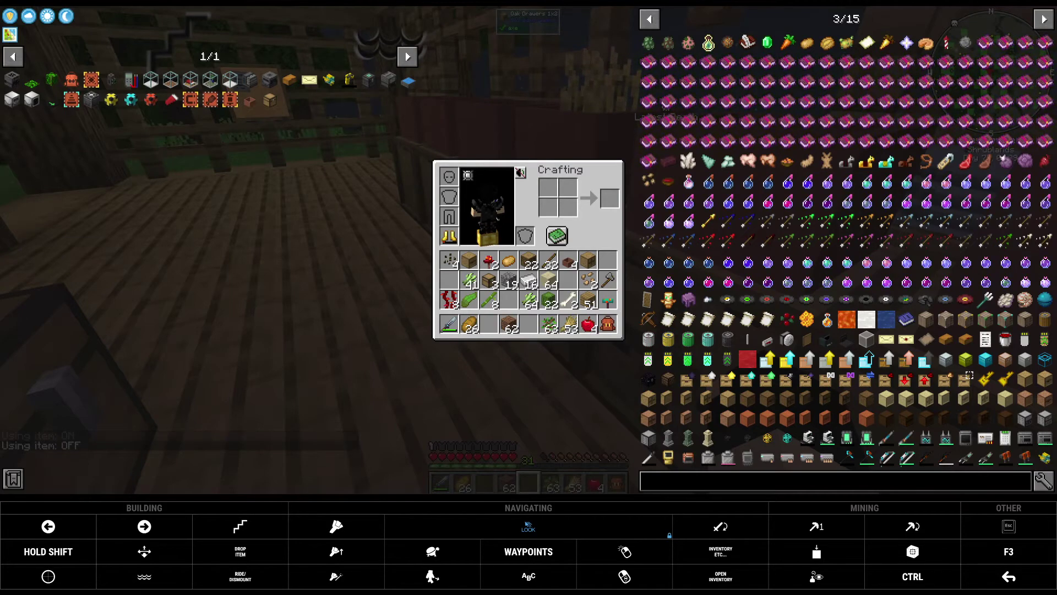
pyautogui.press('Escape')
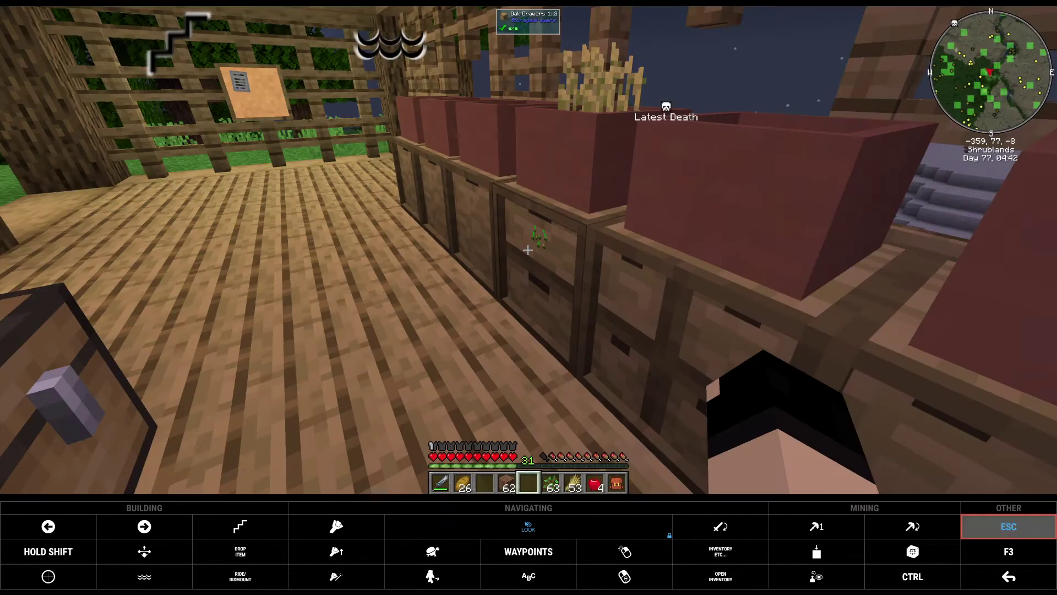
pyautogui.scroll(-1, 528, 250)
pyautogui.scroll(-1, 528, 249)
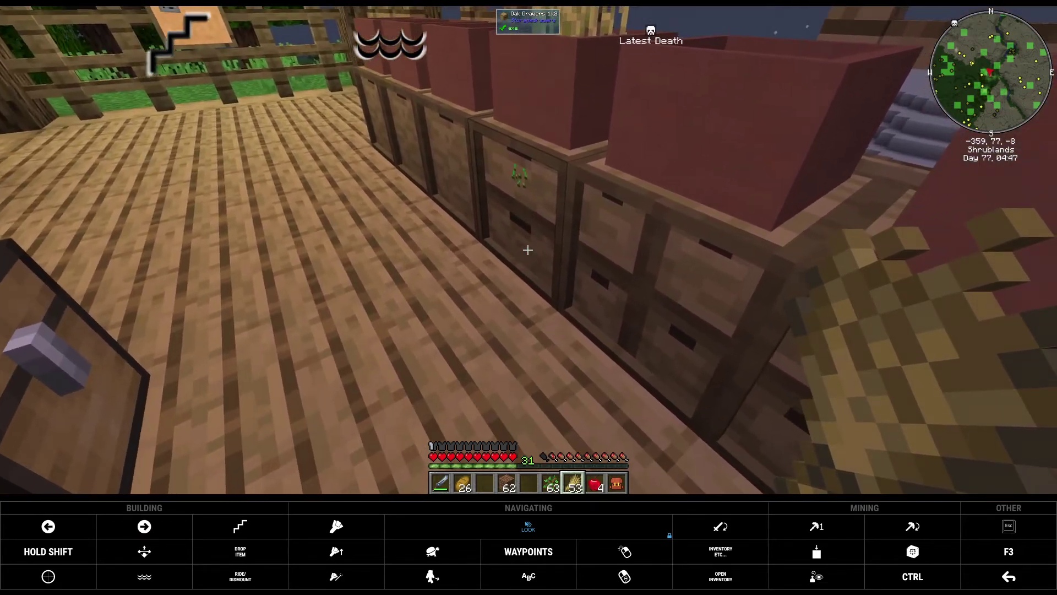
pyautogui.rightClick(527, 249)
pyautogui.rightClick(528, 249)
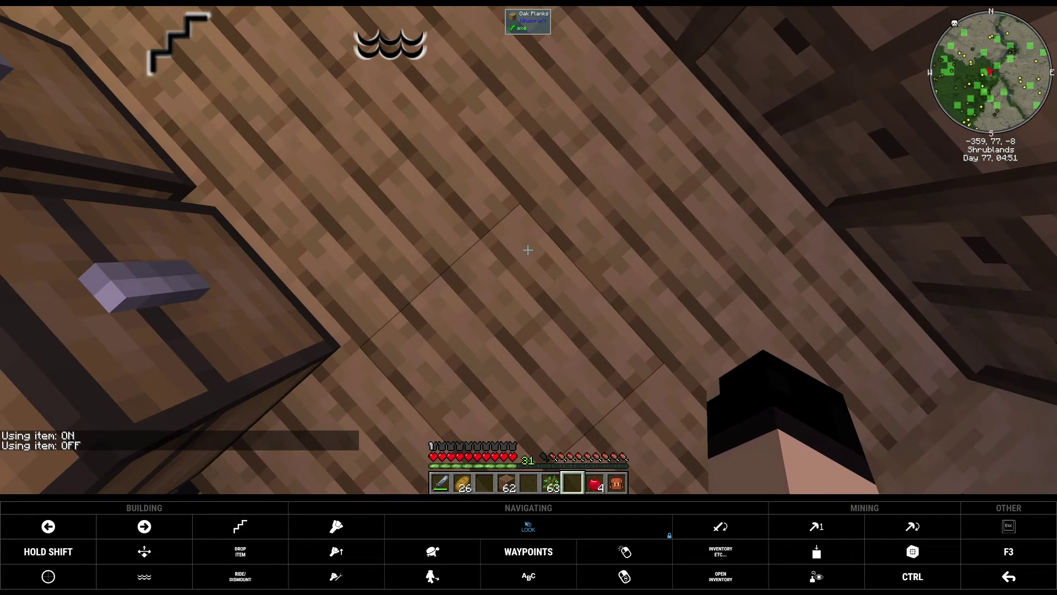
# Move the sand, sugar cane and cactus stacks into the hotbar.
pyautogui.press('e')
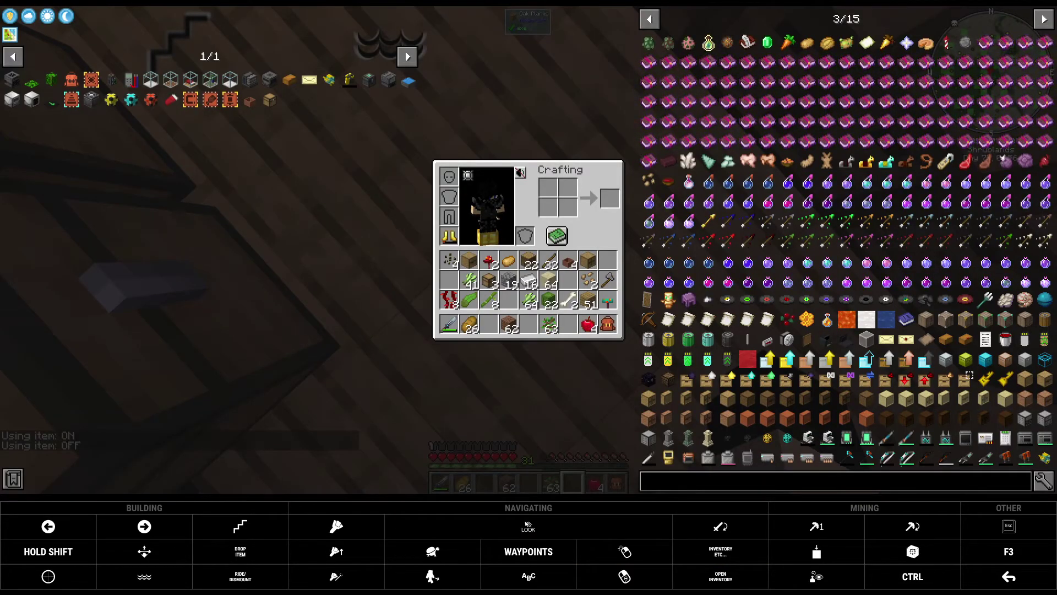
pyautogui.click(549, 281)
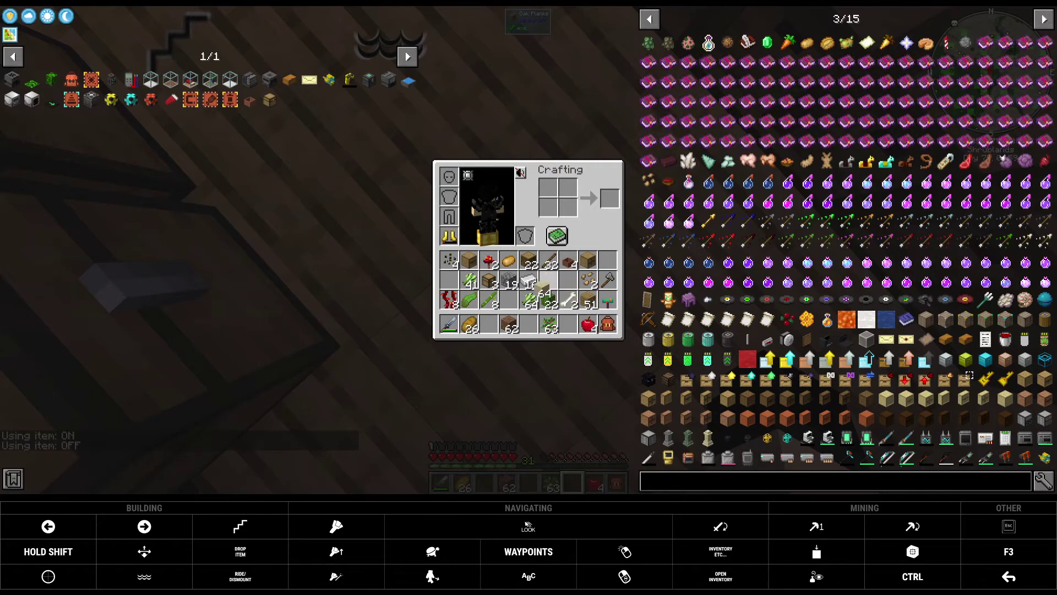
pyautogui.click(489, 322)
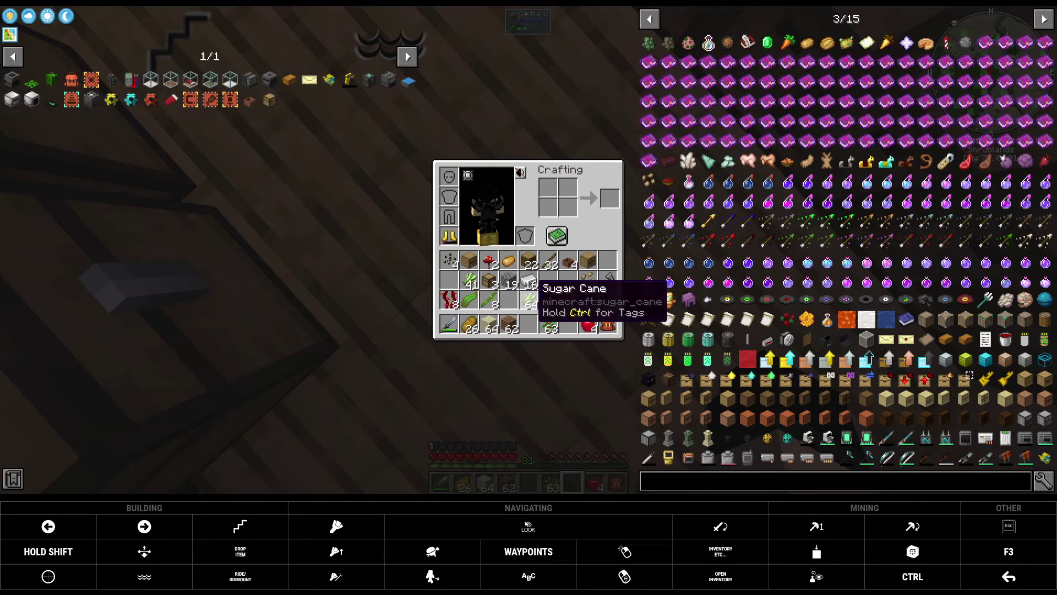
pyautogui.click(529, 303)
pyautogui.click(510, 325)
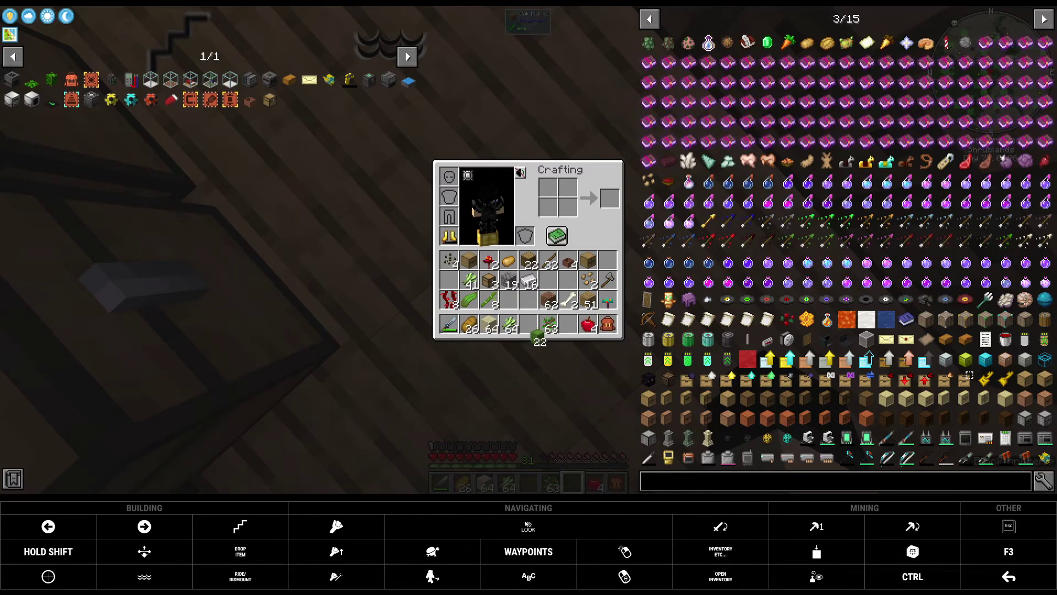
pyautogui.click(530, 326)
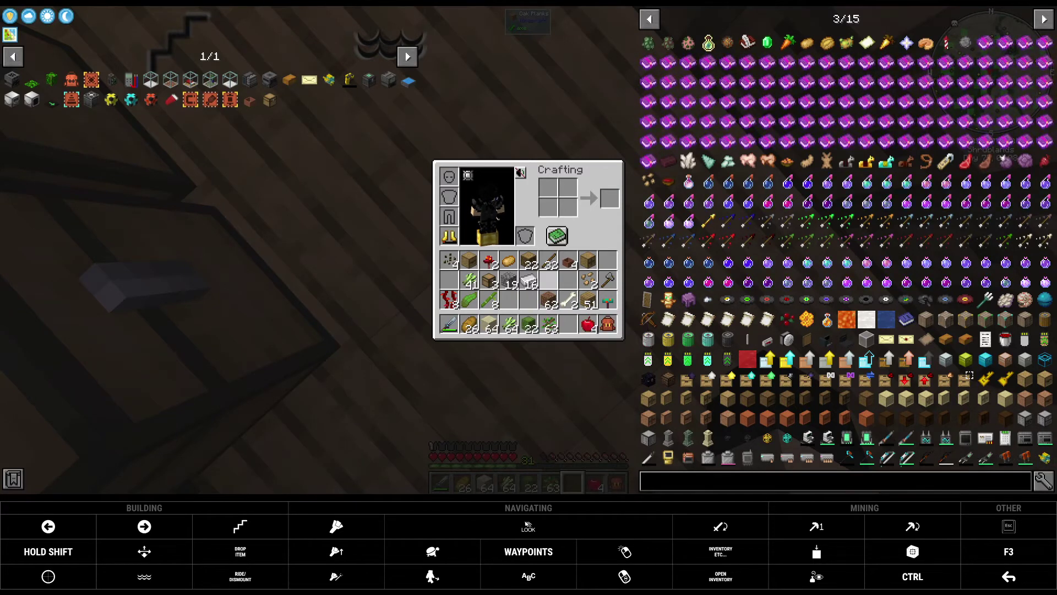
pyautogui.press('Escape')
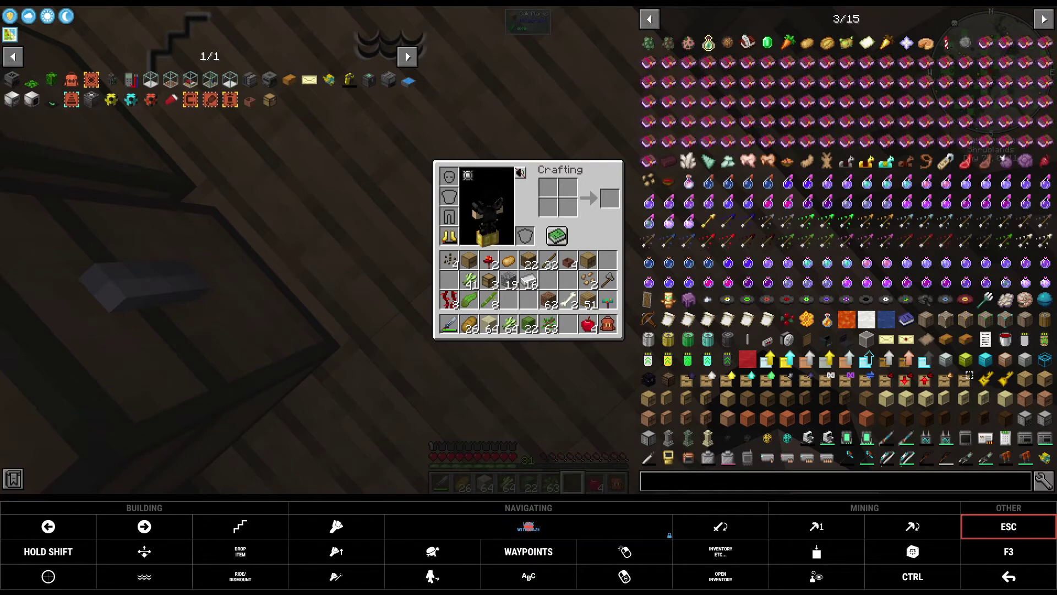
pyautogui.scroll(1, 527, 248)
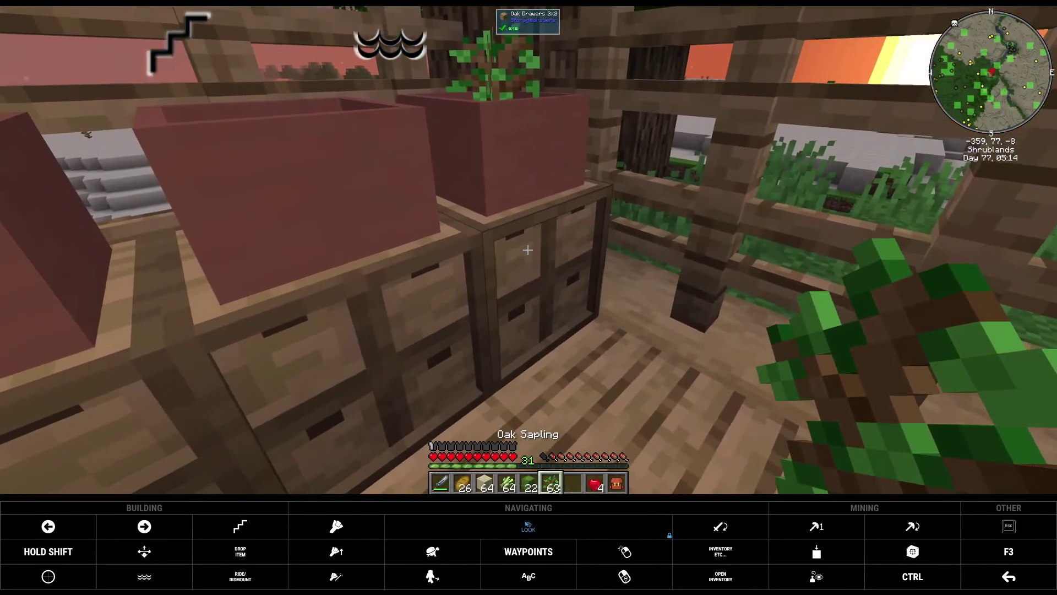
# Deposit the oak sapling stack and an apple into the oak drawers along the wall.
pyautogui.rightClick(528, 249)
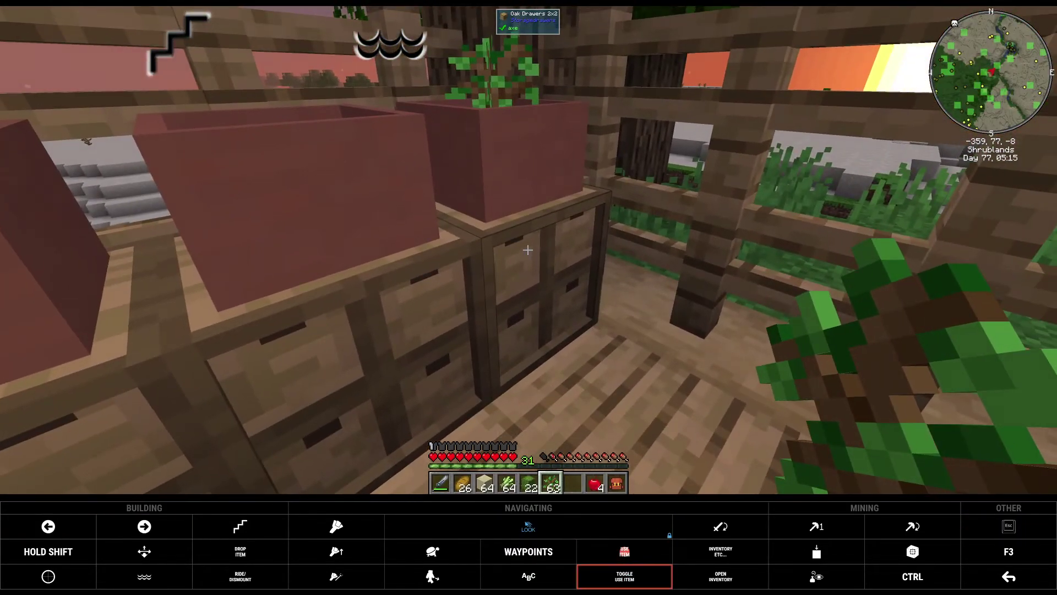
pyautogui.rightClick(528, 248)
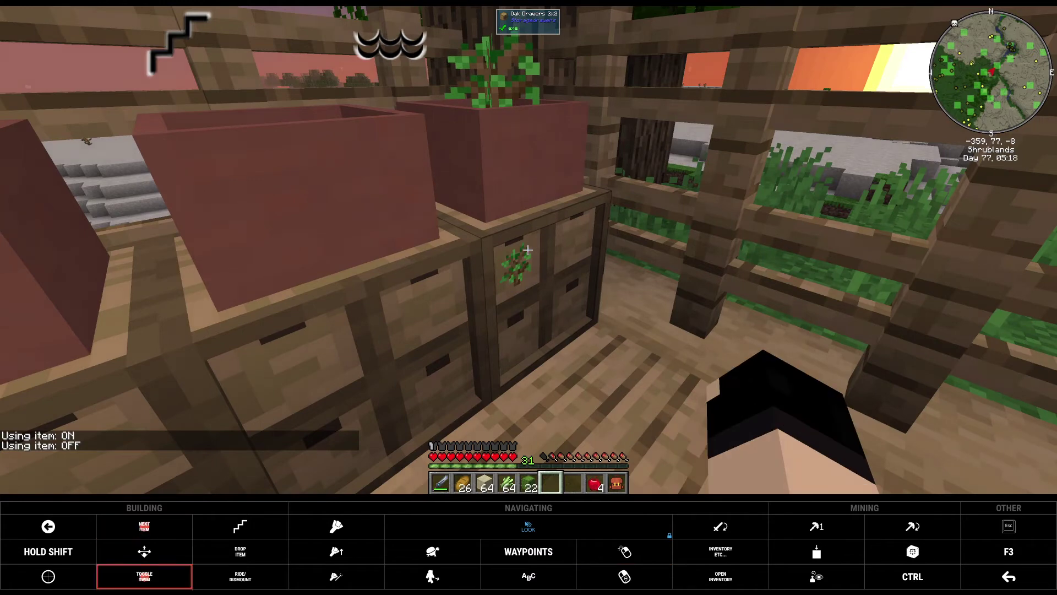
pyautogui.scroll(-1, 528, 248)
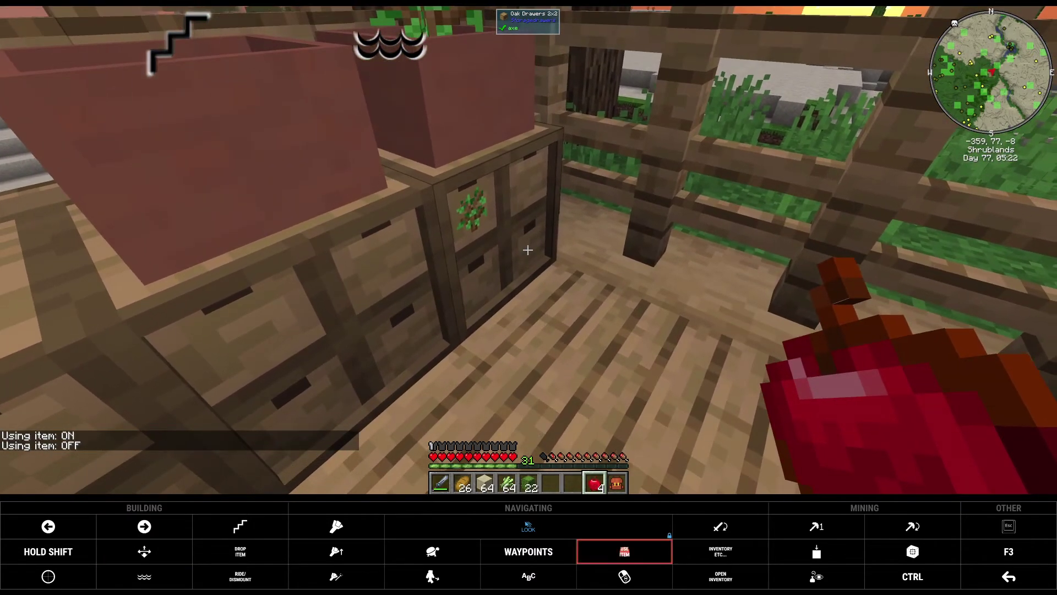
pyautogui.rightClick(528, 248)
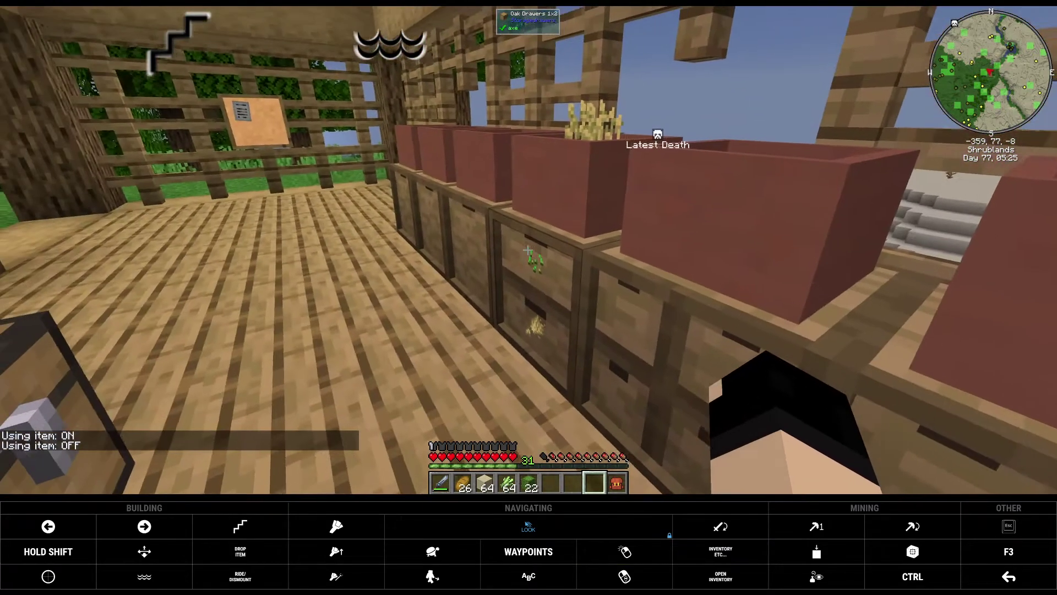
pyautogui.scroll(1, 528, 249)
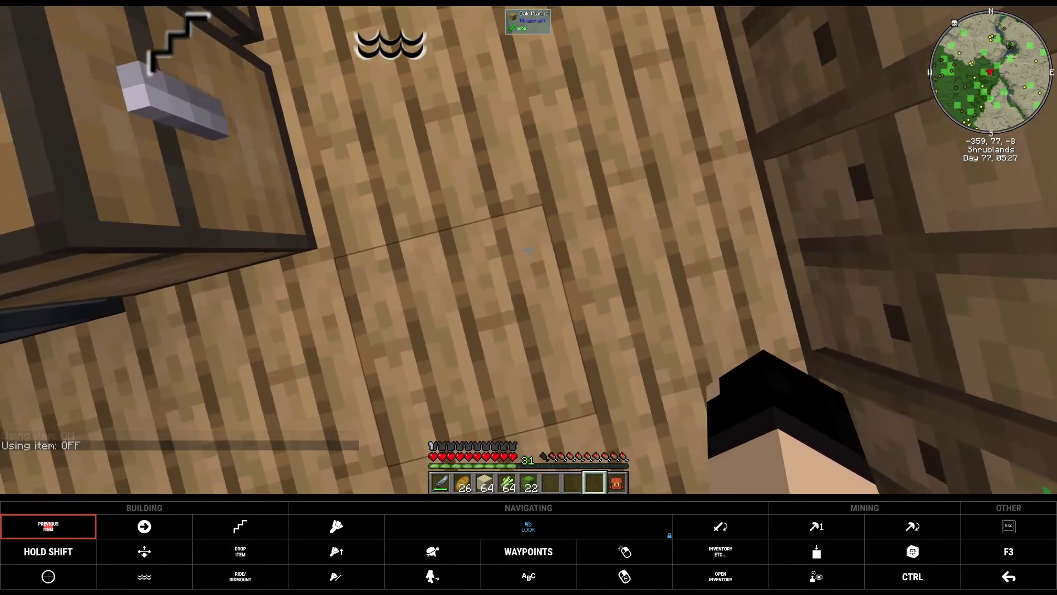
pyautogui.scroll(1, 528, 248)
pyautogui.scroll(1, 528, 249)
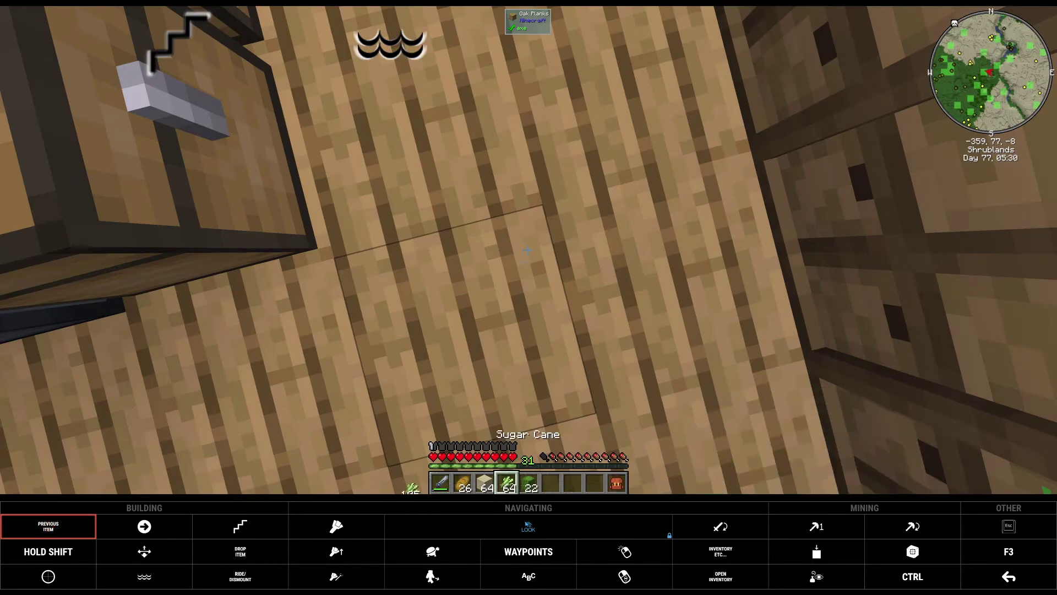
pyautogui.scroll(1, 528, 249)
# Fill two botany pots with sand and plant sugar cane and a cactus in them.
pyautogui.press('h')
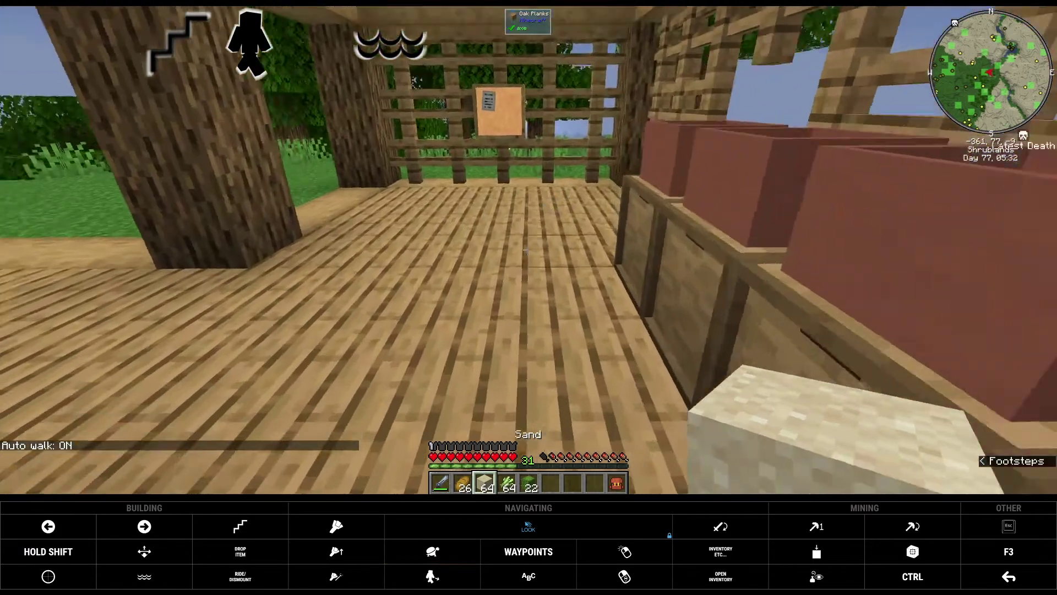
pyautogui.press('h')
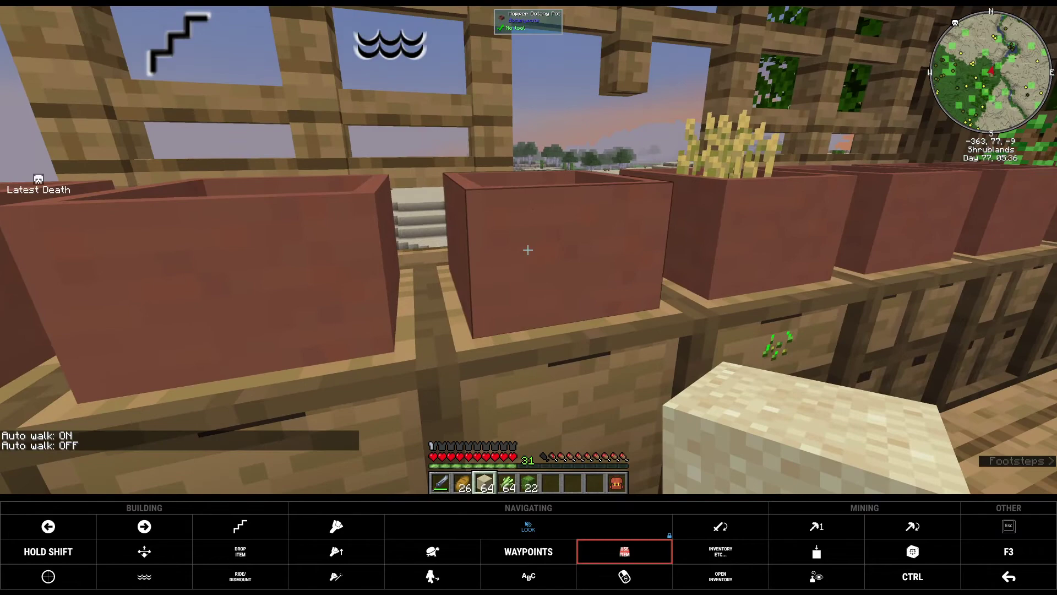
pyautogui.rightClick(528, 248)
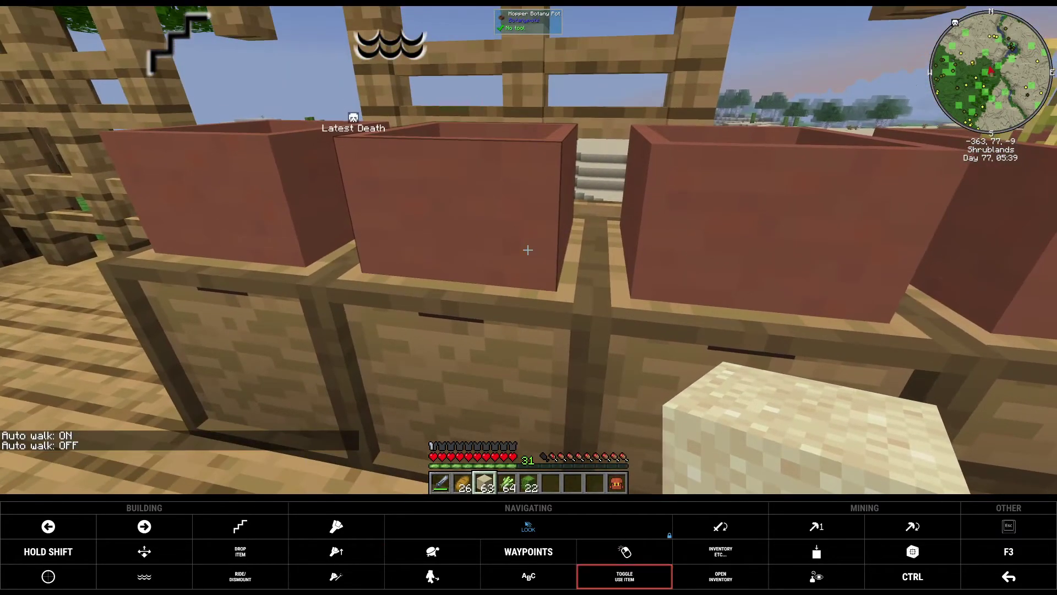
pyautogui.rightClick(528, 248)
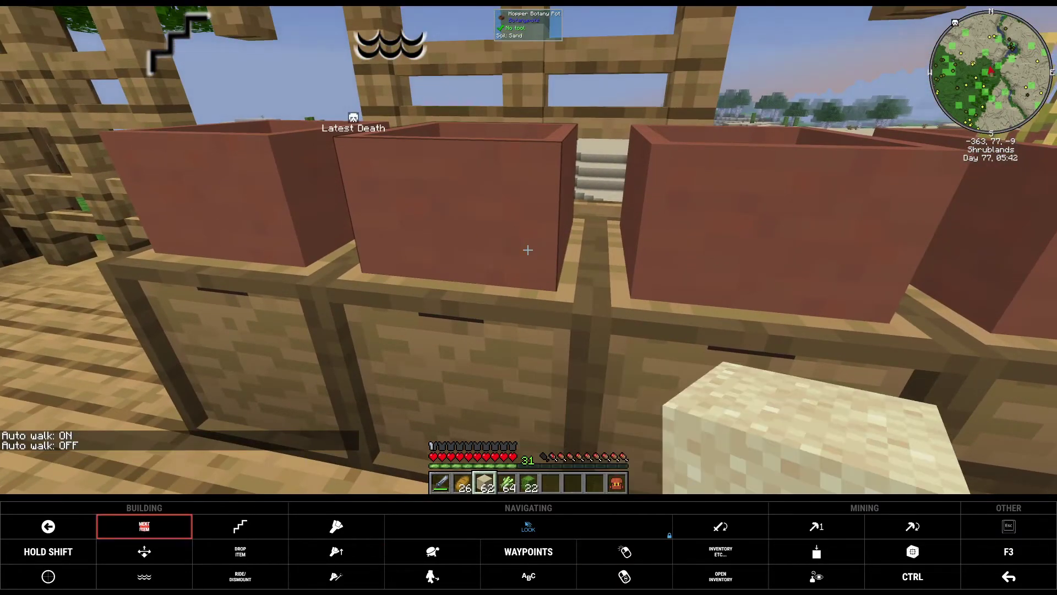
pyautogui.scroll(-1, 527, 248)
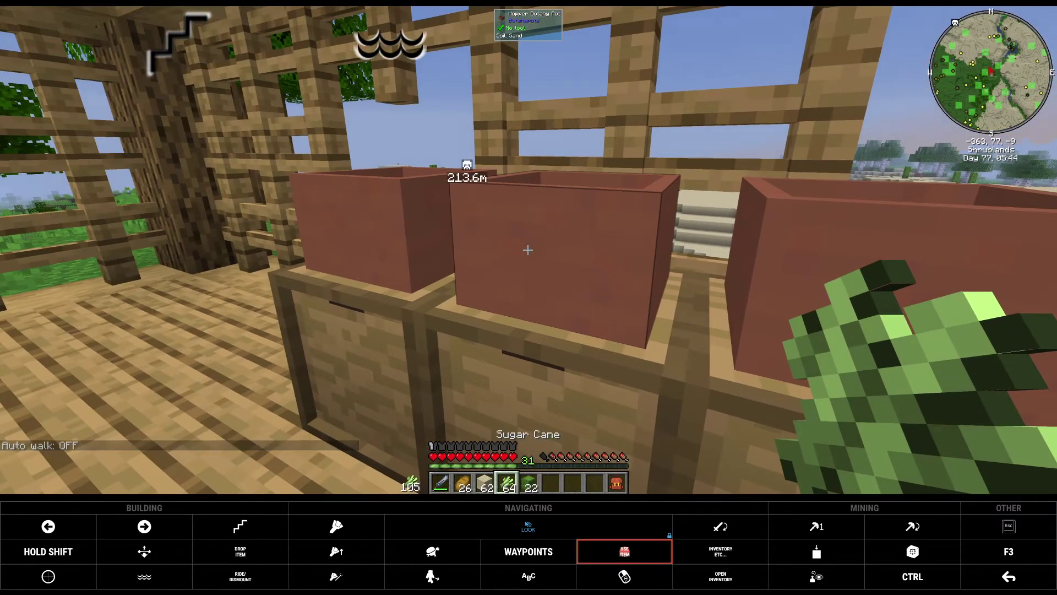
pyautogui.rightClick(528, 249)
pyautogui.scroll(-1, 528, 249)
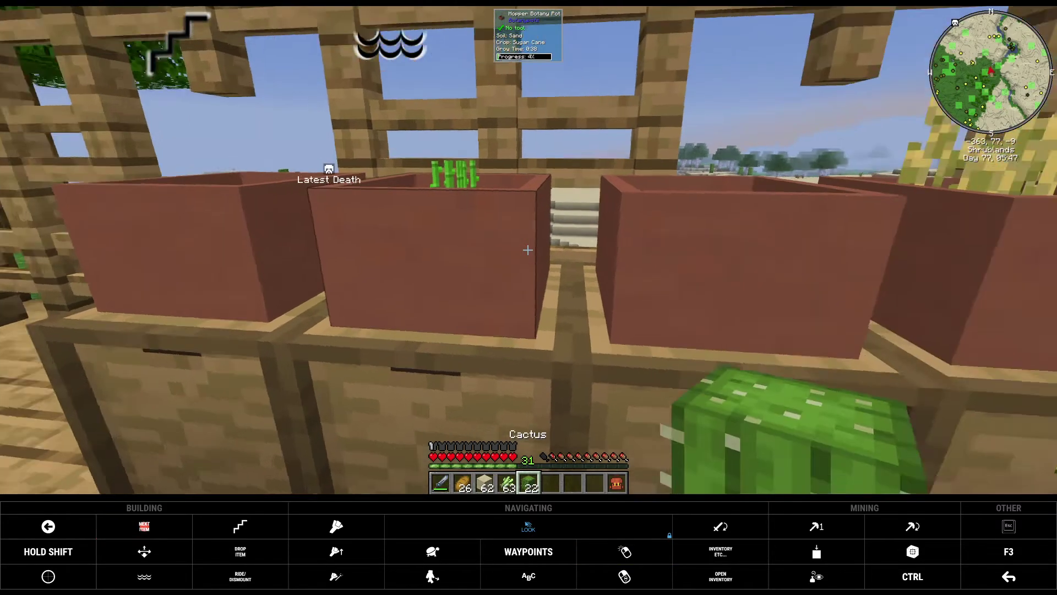
pyautogui.rightClick(527, 249)
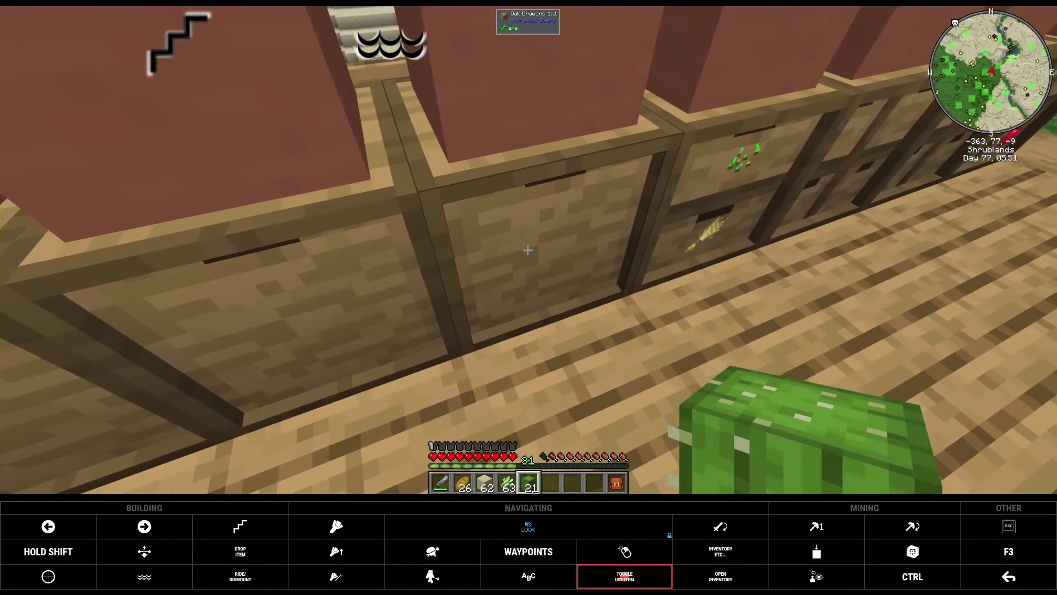
# Store the leftover cactus and sugar cane stacks in the oak drawers.
pyautogui.rightClick(528, 249)
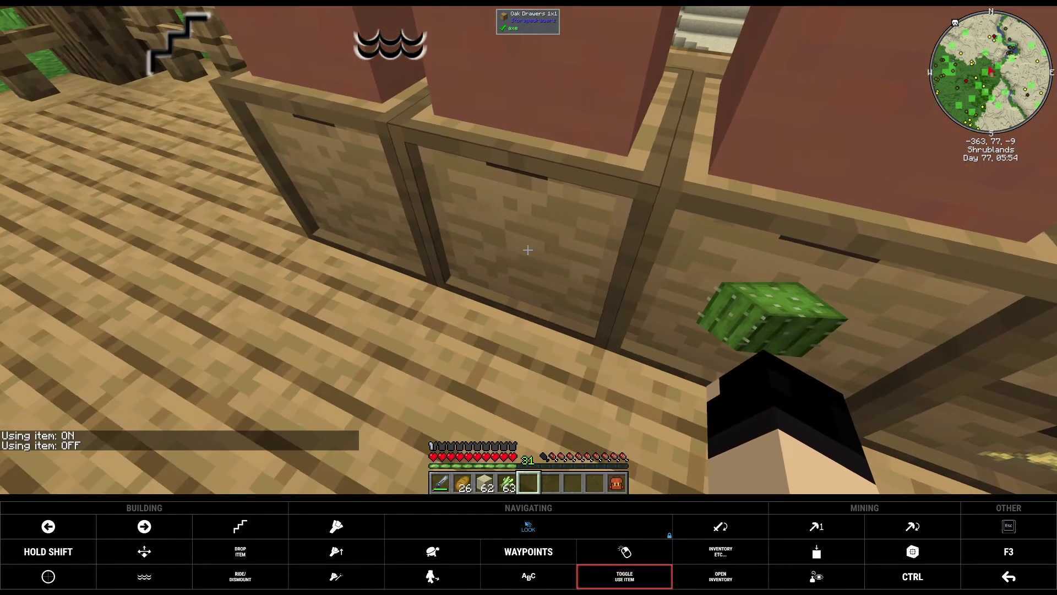
pyautogui.scroll(1, 528, 248)
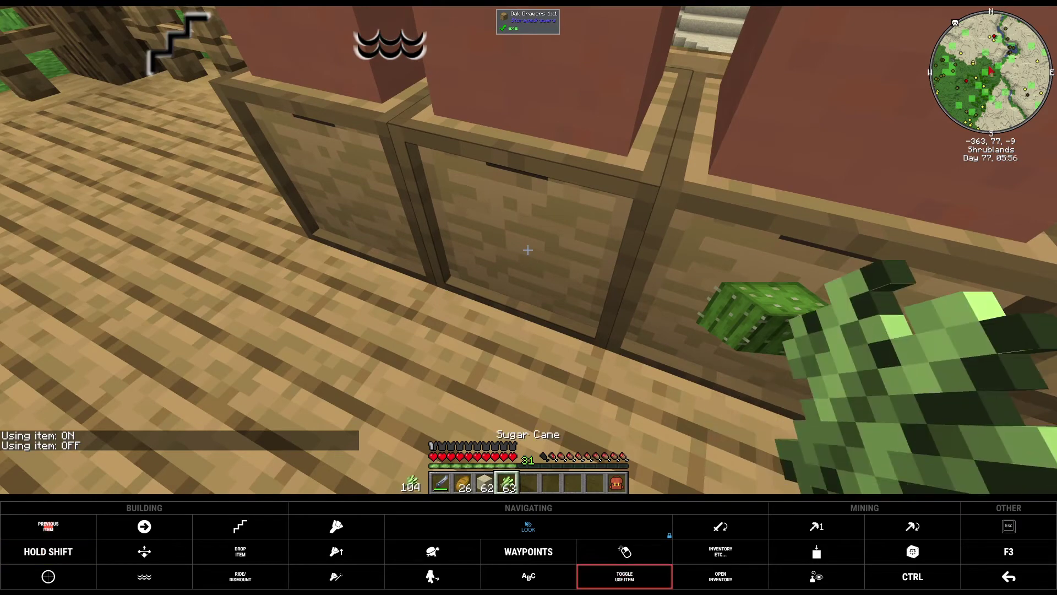
pyautogui.rightClick(528, 249)
pyautogui.press('e')
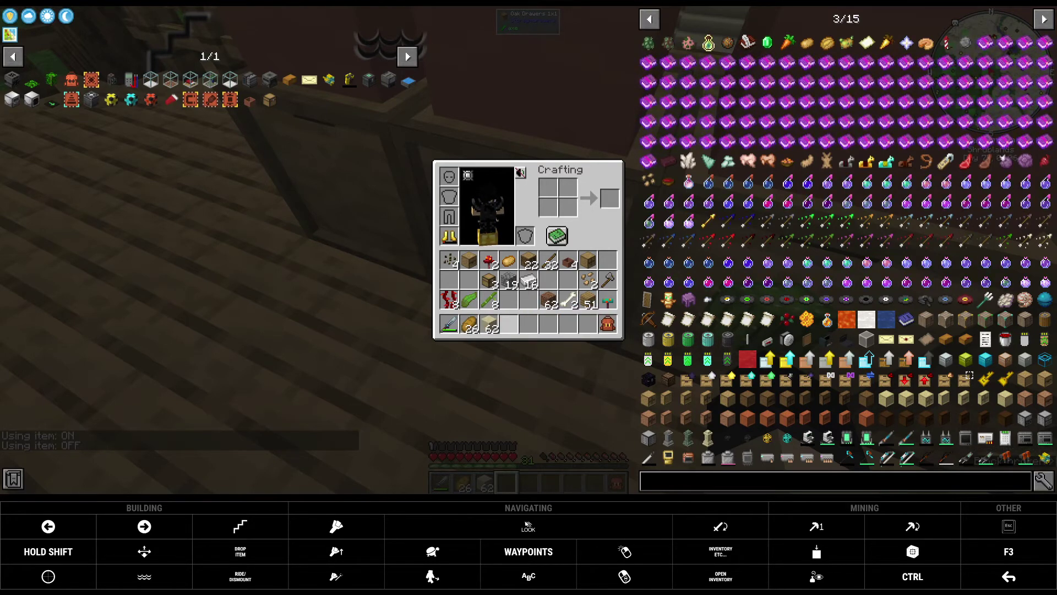
# Move the stack of 19 cobblestone down one inventory slot and close the inventory.
pyautogui.click(509, 283)
pyautogui.click(509, 300)
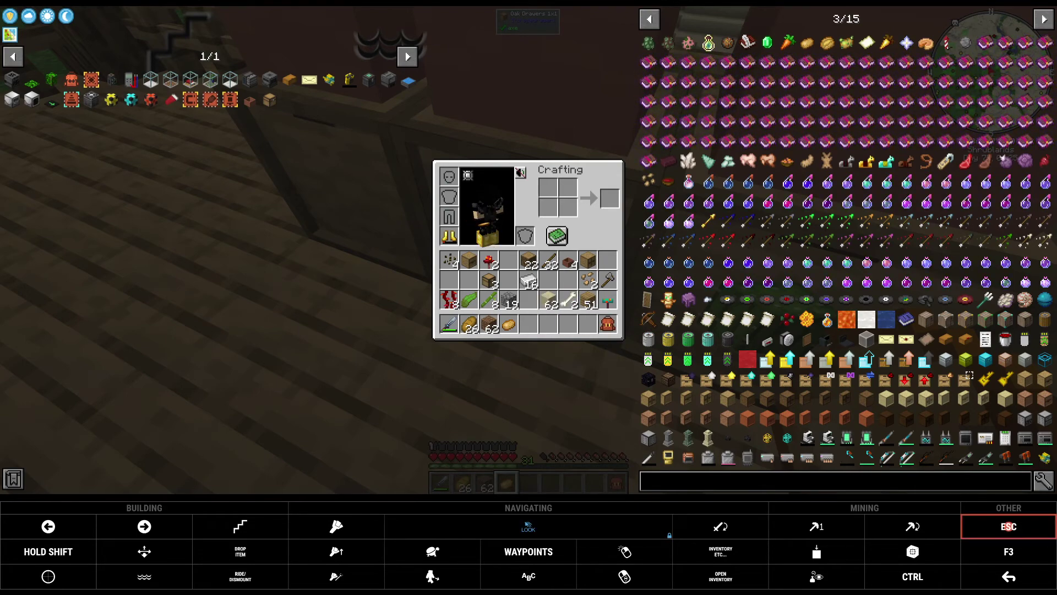
pyautogui.press('Escape')
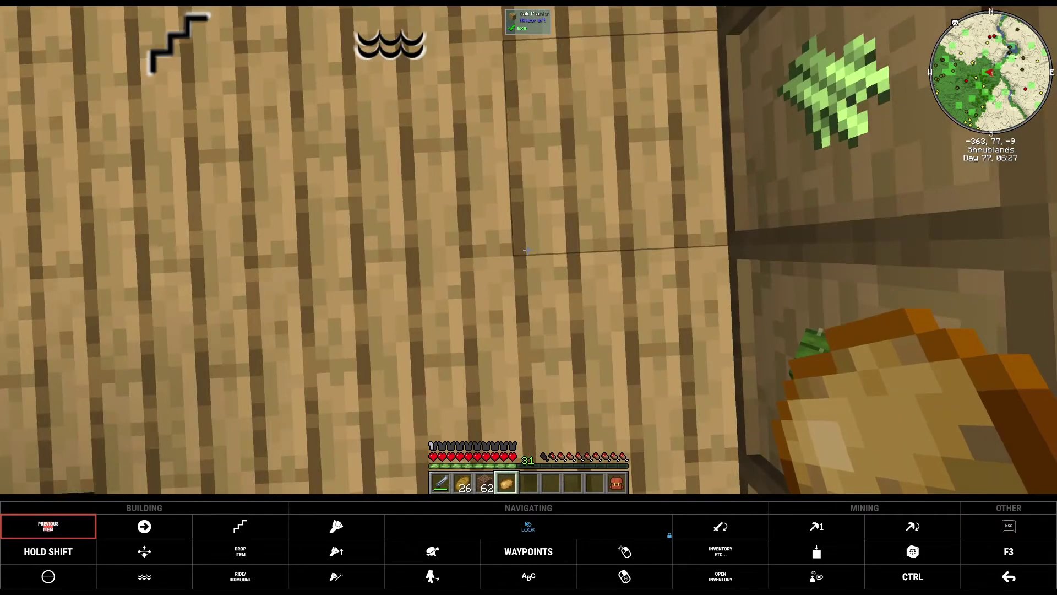
pyautogui.scroll(1, 527, 249)
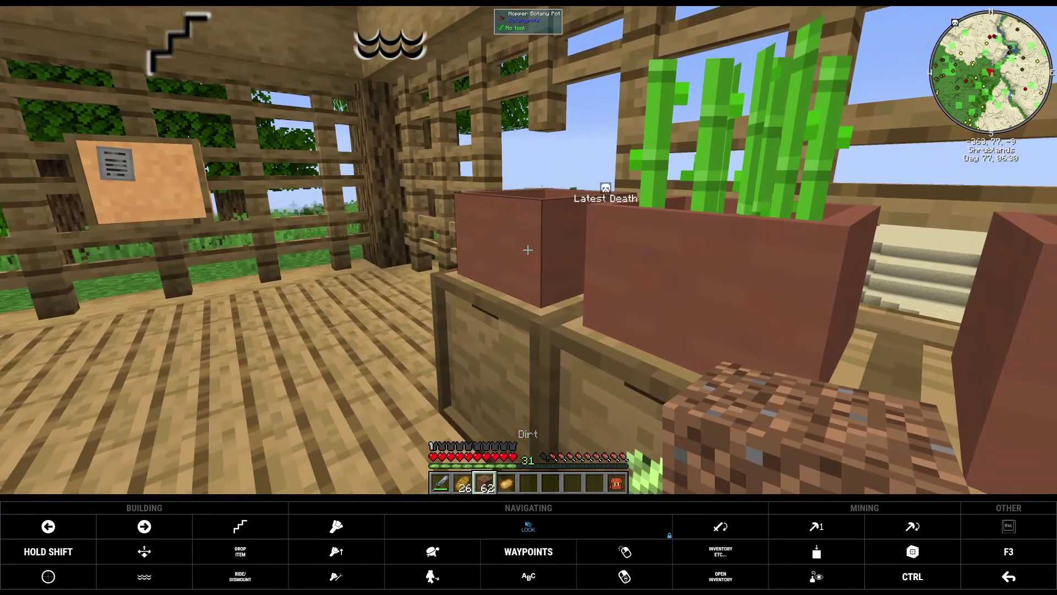
# Fill the empty pot with dirt, break the grown sugar cane, and plant a potato.
pyautogui.rightClick(527, 250)
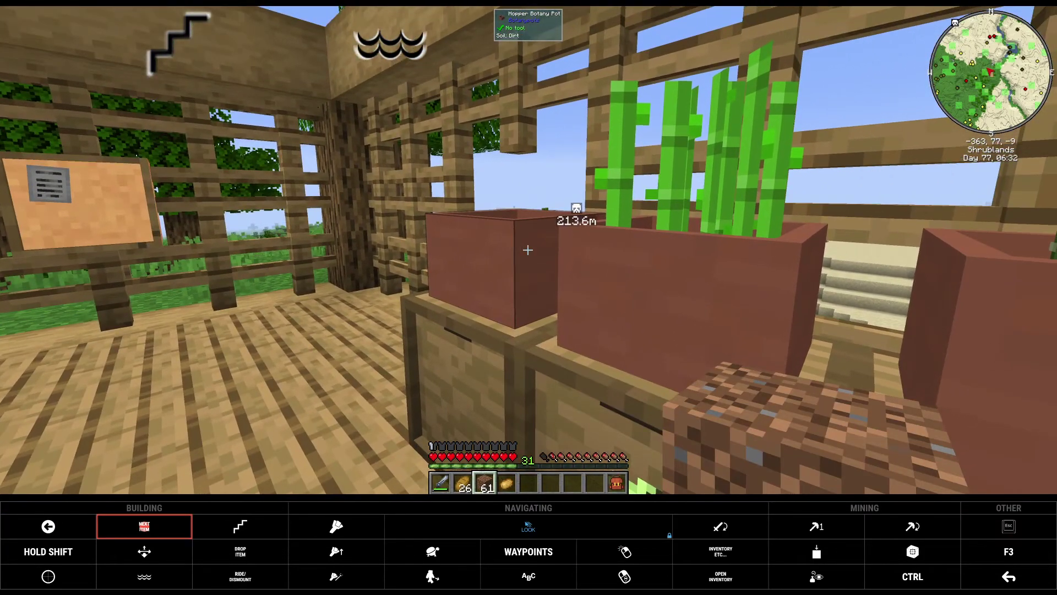
pyautogui.scroll(-1, 527, 249)
pyautogui.click(527, 249)
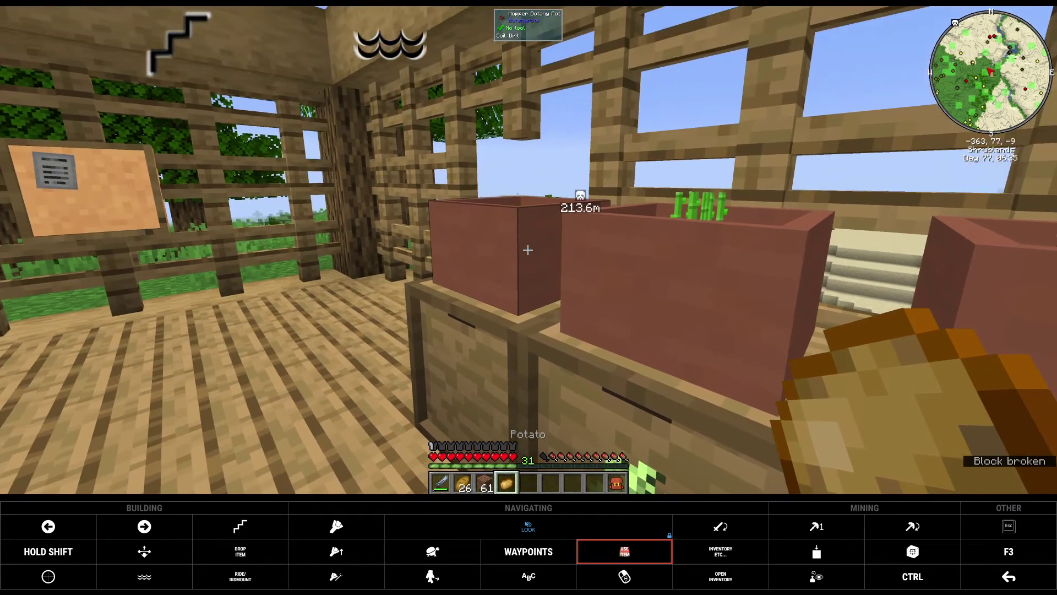
pyautogui.rightClick(526, 249)
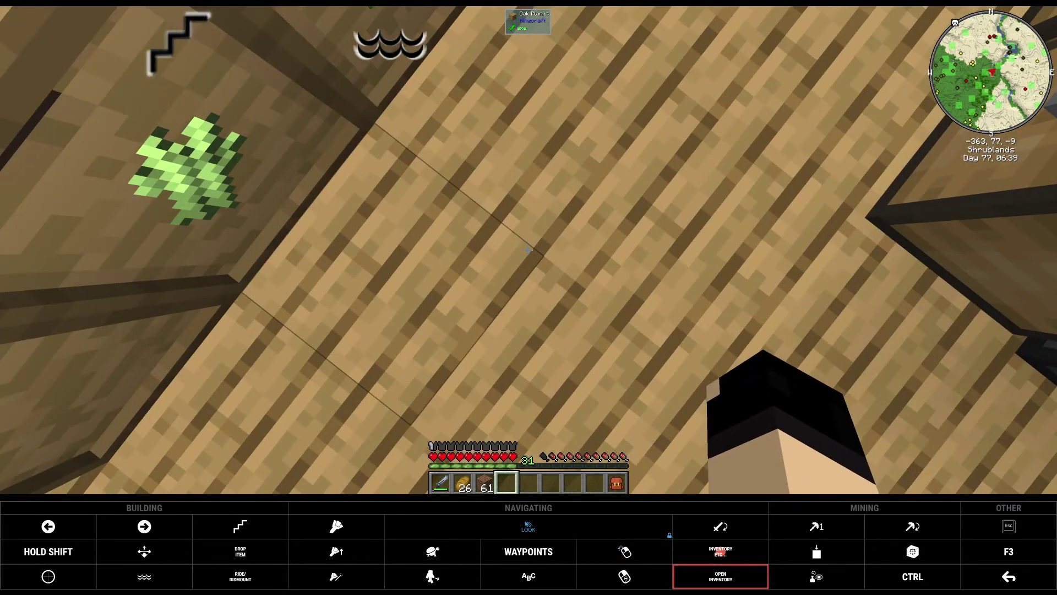
pyautogui.press('e')
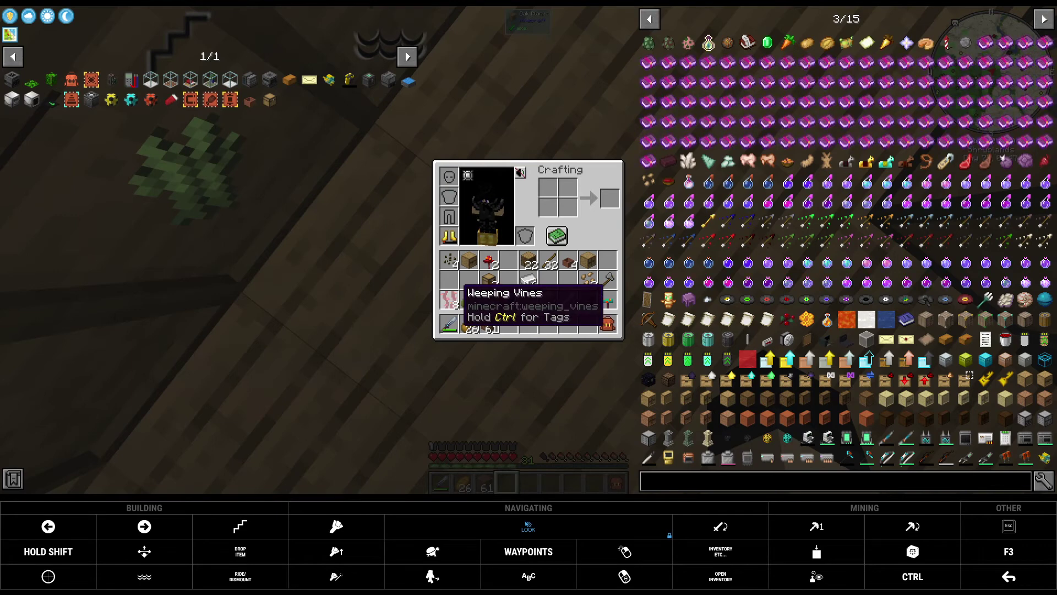
pyautogui.press('u')
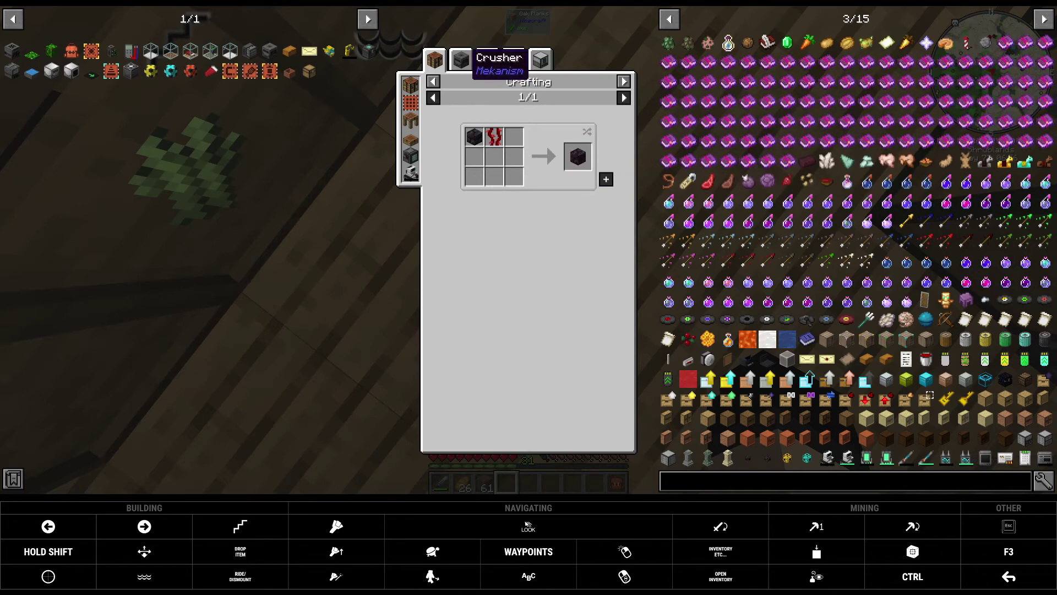
pyautogui.click(487, 60)
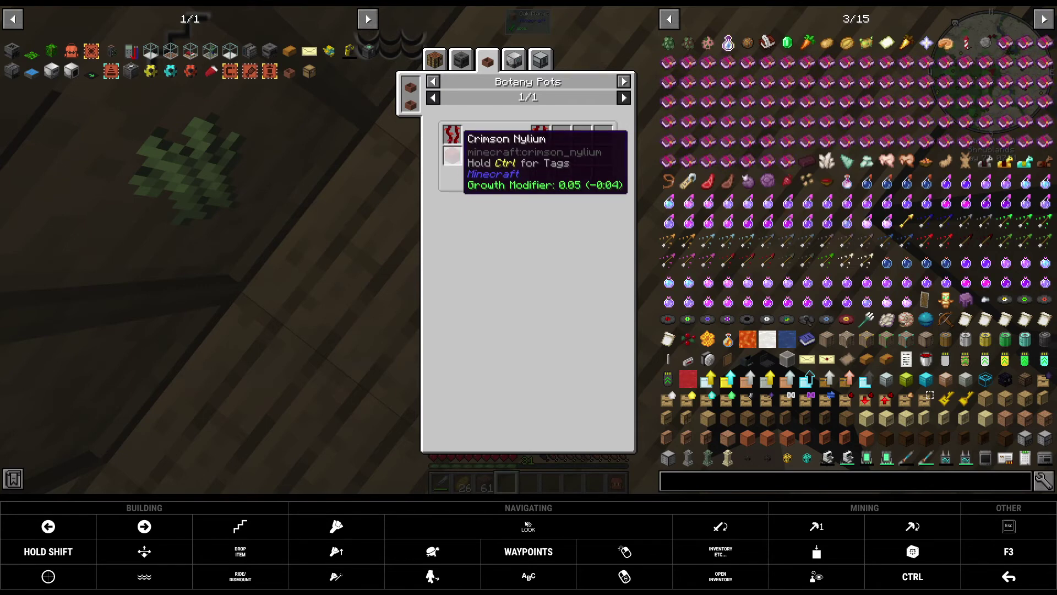
pyautogui.press('r')
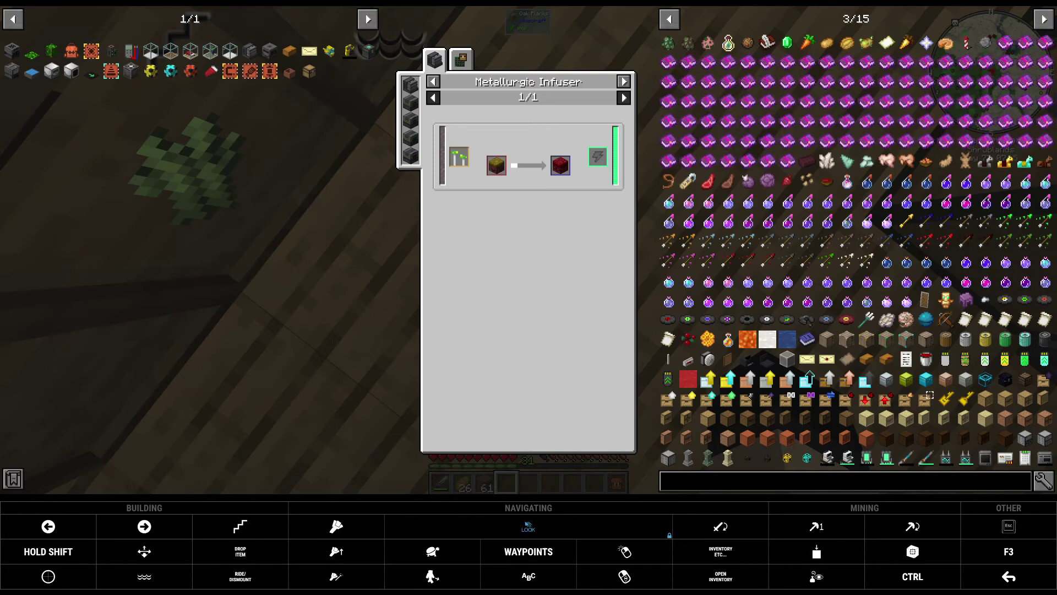
pyautogui.press('Escape')
pyautogui.press('Escape')
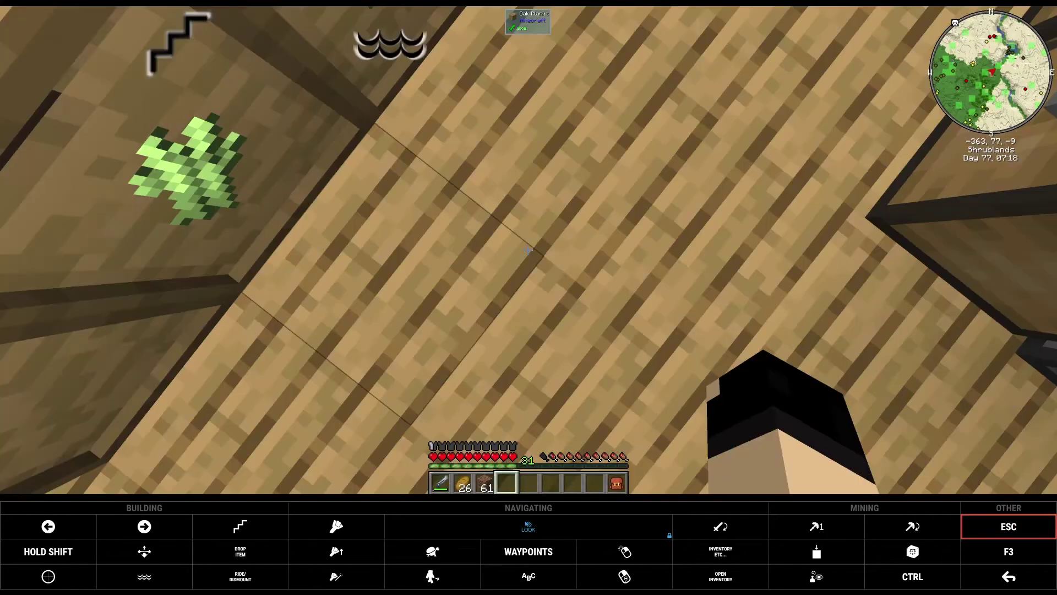
# Close the inventory and auto-walk back to the botany pot drawer wall on the deck.
pyautogui.press('h')
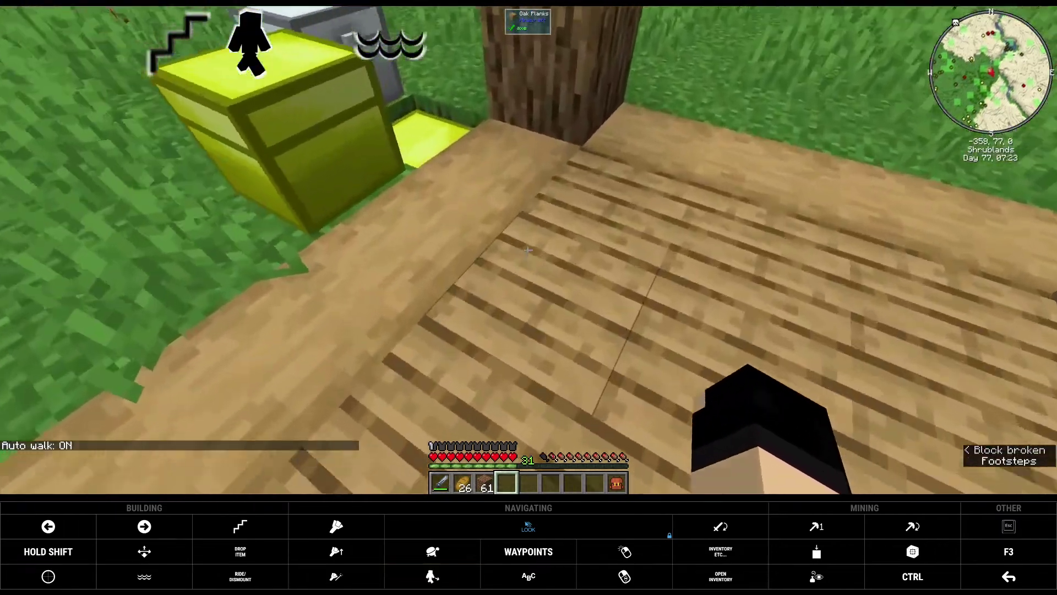
pyautogui.press('h')
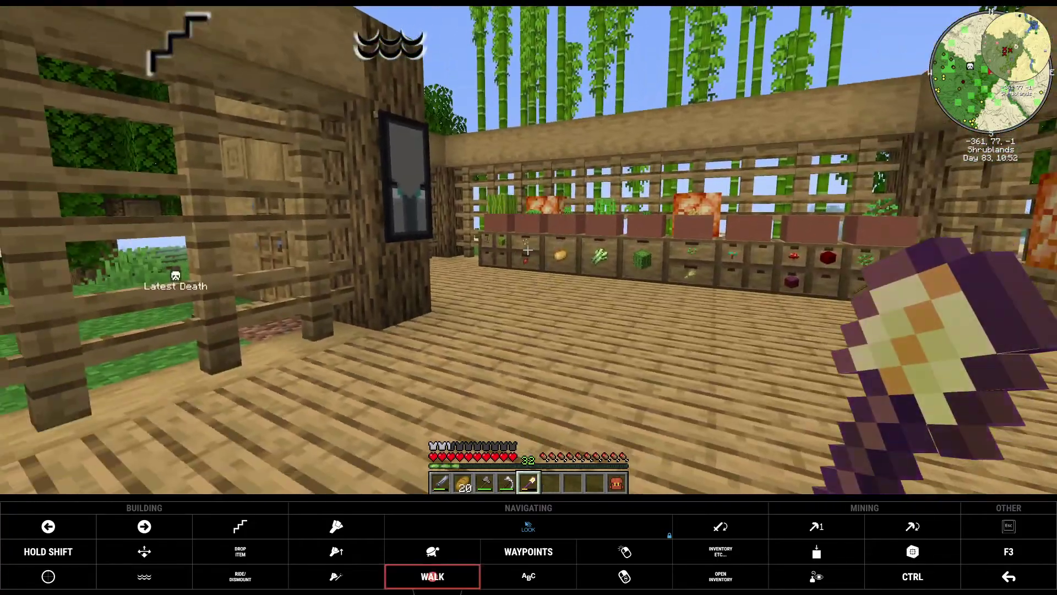
# Dig up a grass block outside with the golden shovel and walk back into the storage room.
pyautogui.click(432, 577)
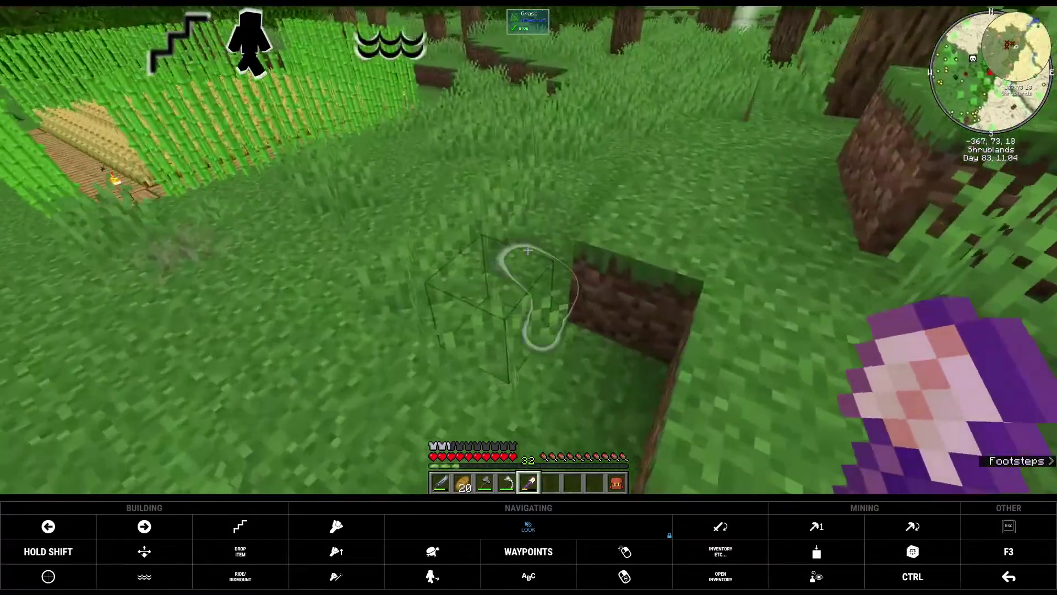
pyautogui.press('w')
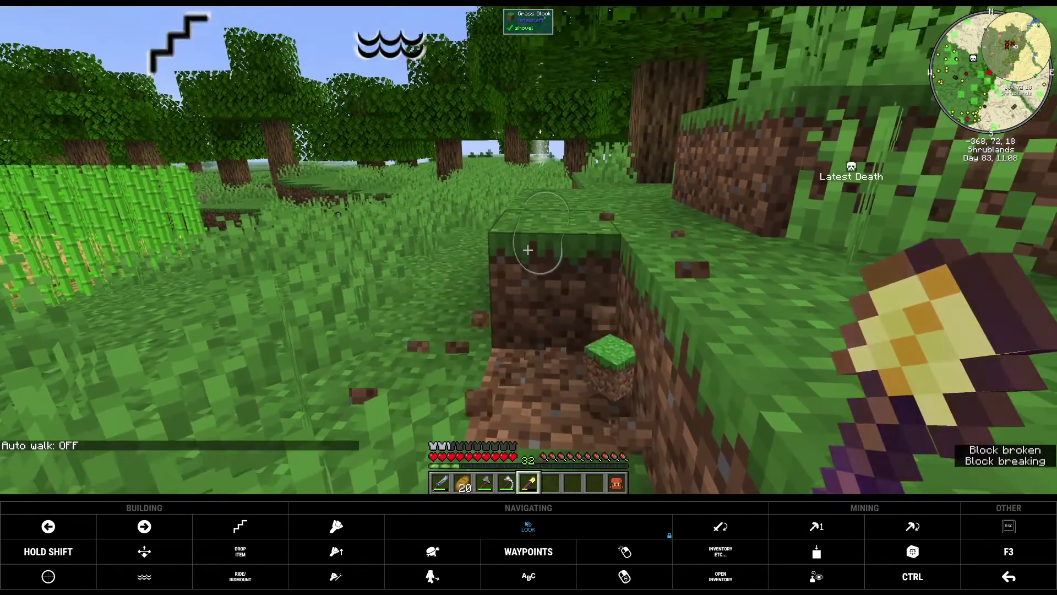
pyautogui.press('w')
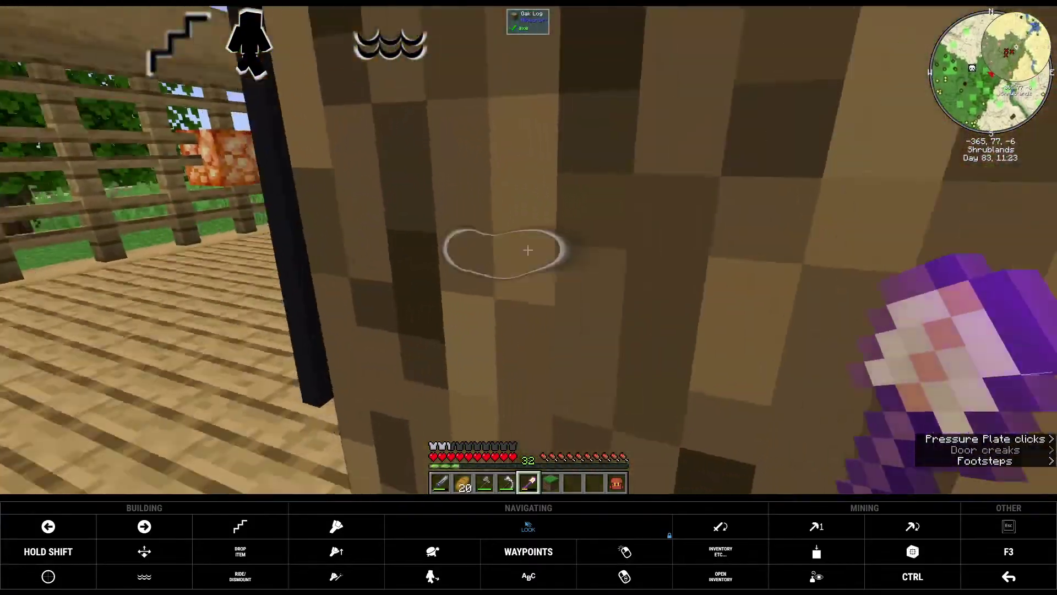
# Stop walking inside the house and switch to the front-facing third-person camera (F5).
pyautogui.press('h')
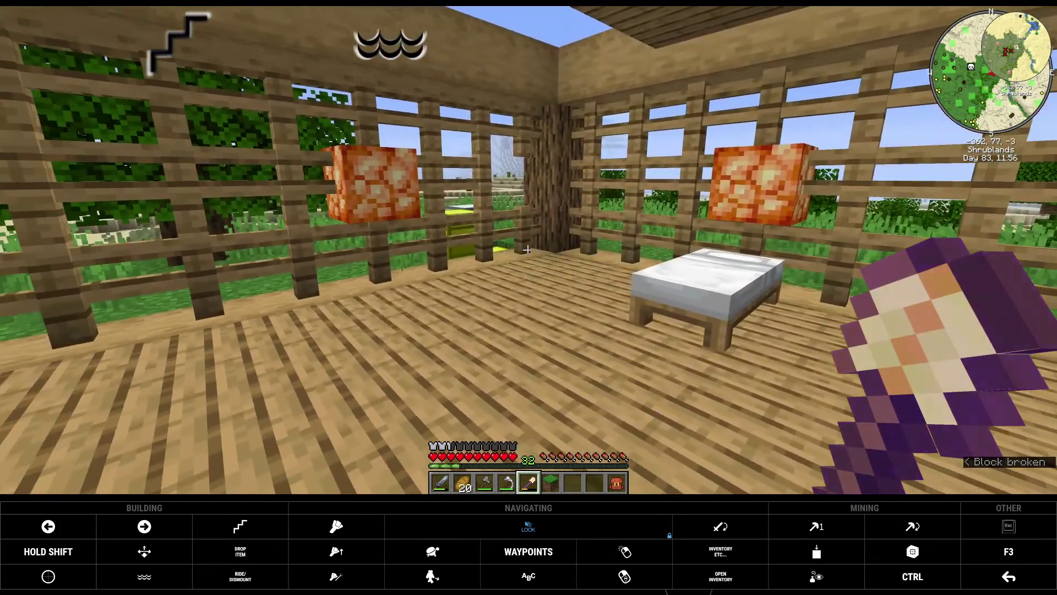
pyautogui.press('F5')
pyautogui.press('F5')
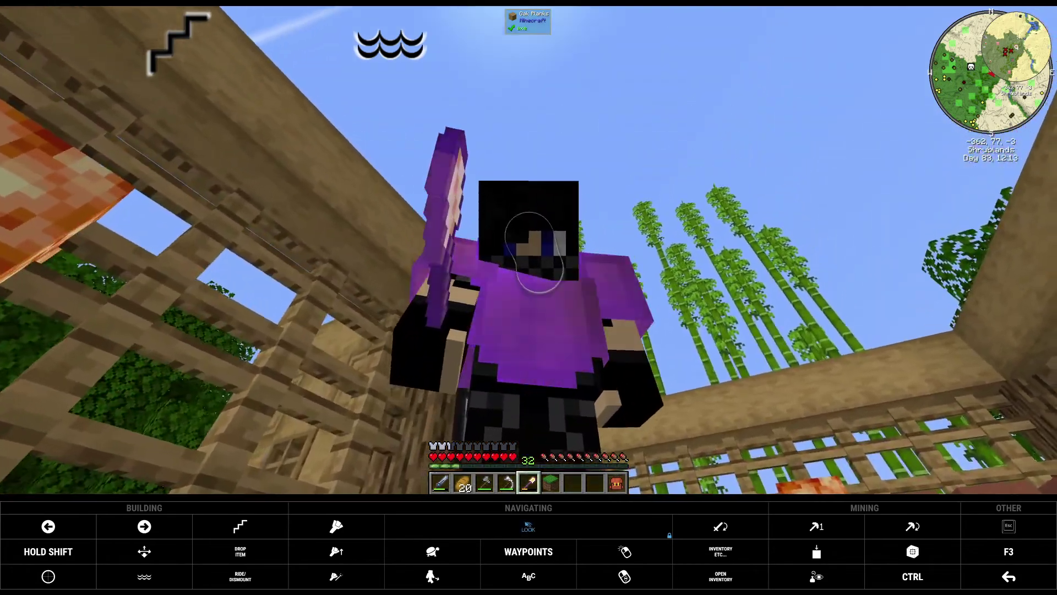